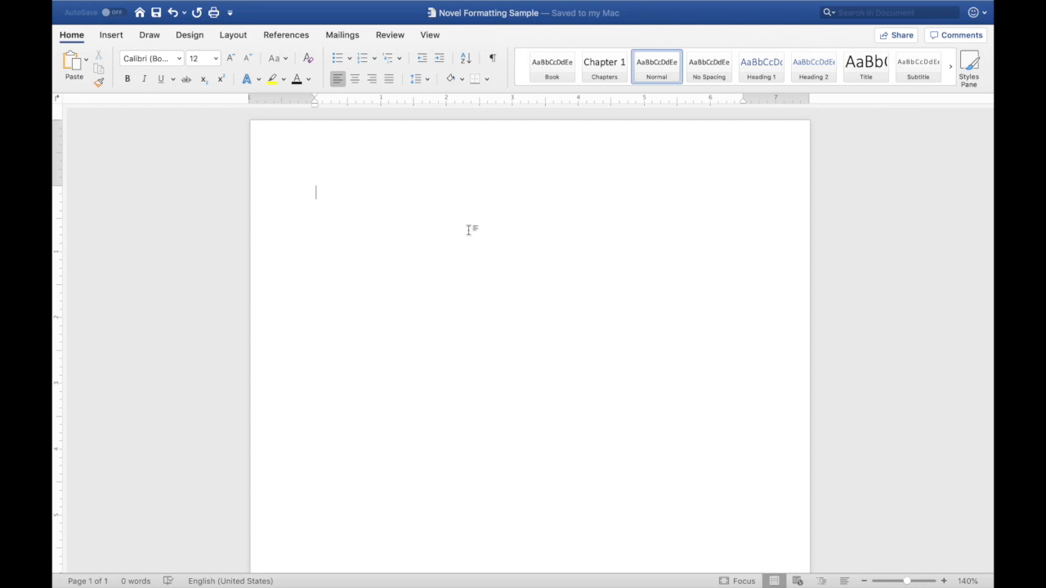
- Open the page header for editing
{"action": "double_click", "coordinate": [319, 139]}
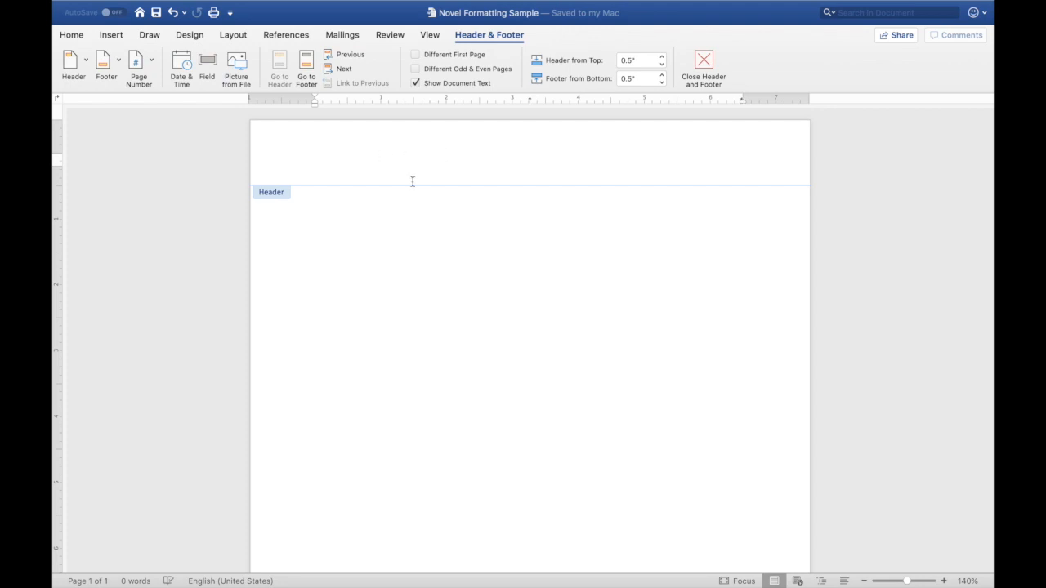
{"action": "scroll", "coordinate": [413, 187], "scroll_direction": "down", "scroll_amount": 10}
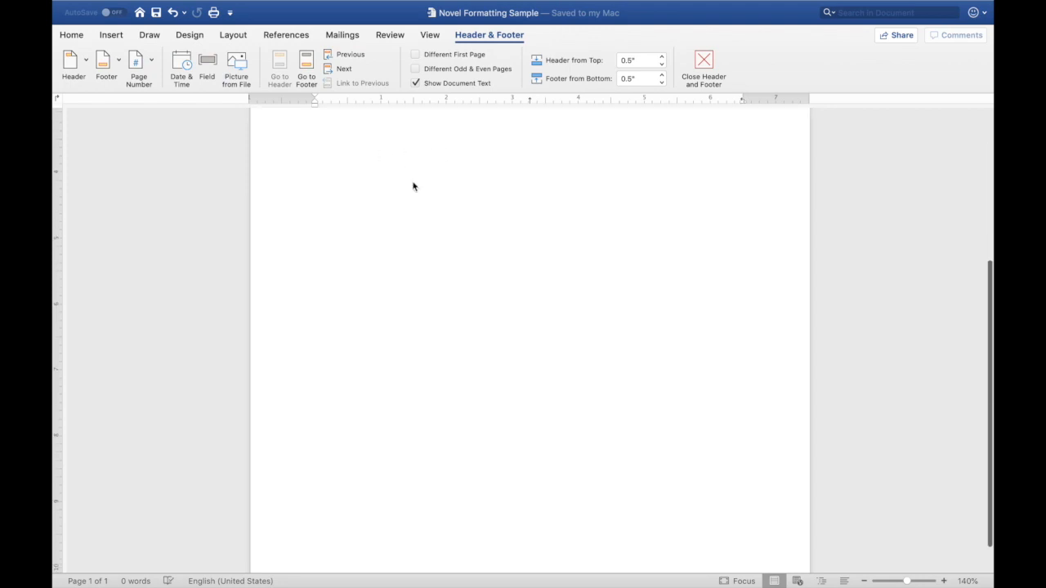
{"action": "left_click", "coordinate": [318, 531]}
{"action": "scroll", "coordinate": [367, 467], "scroll_direction": "up", "scroll_amount": 10}
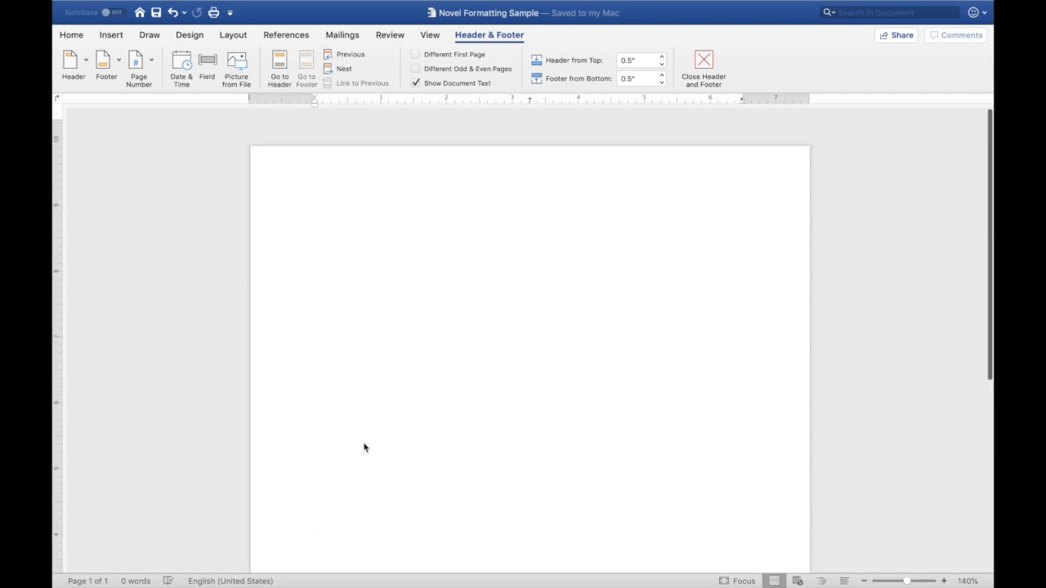
{"action": "left_click", "coordinate": [356, 160]}
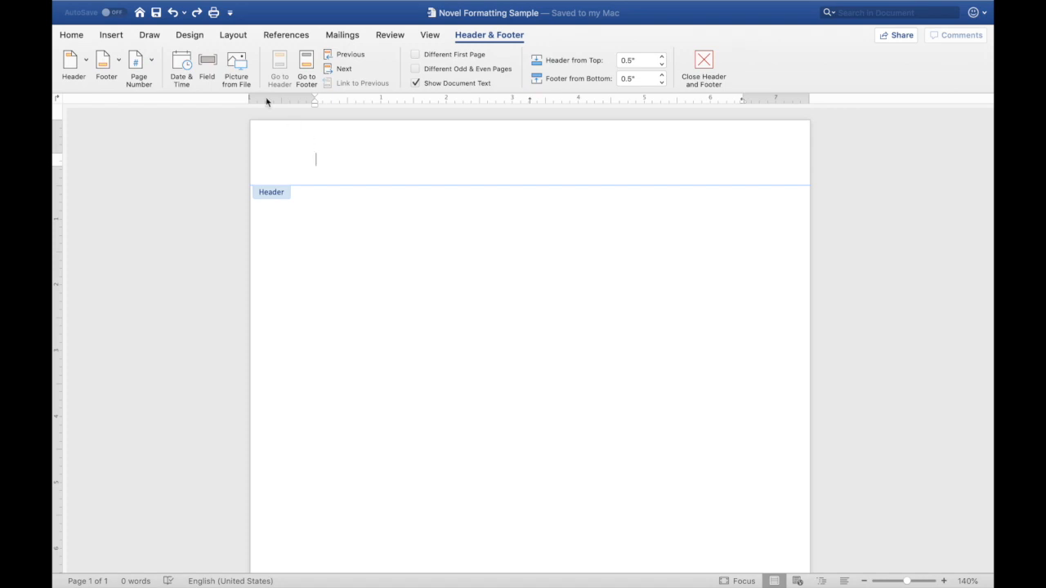
- Insert a page number at the top of the page, aligned left
{"action": "left_click", "coordinate": [150, 61]}
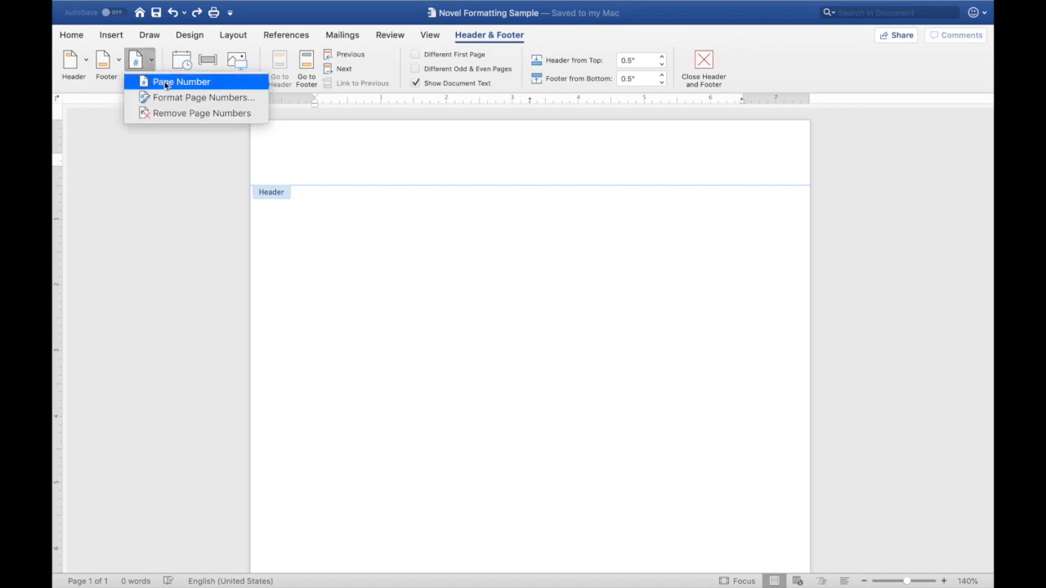
{"action": "left_click", "coordinate": [166, 83]}
{"action": "left_click", "coordinate": [543, 202]}
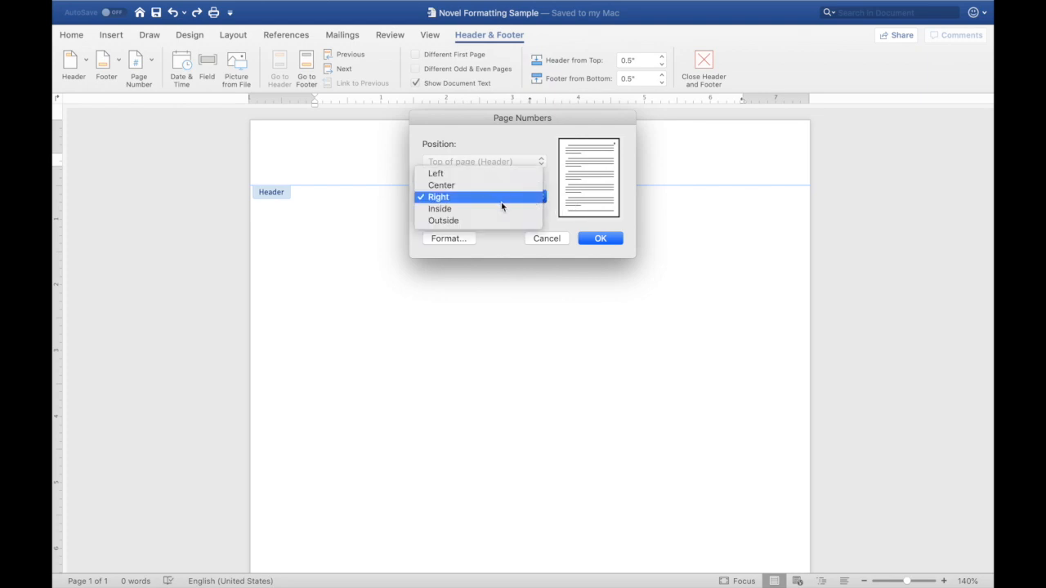
{"action": "left_click", "coordinate": [490, 174]}
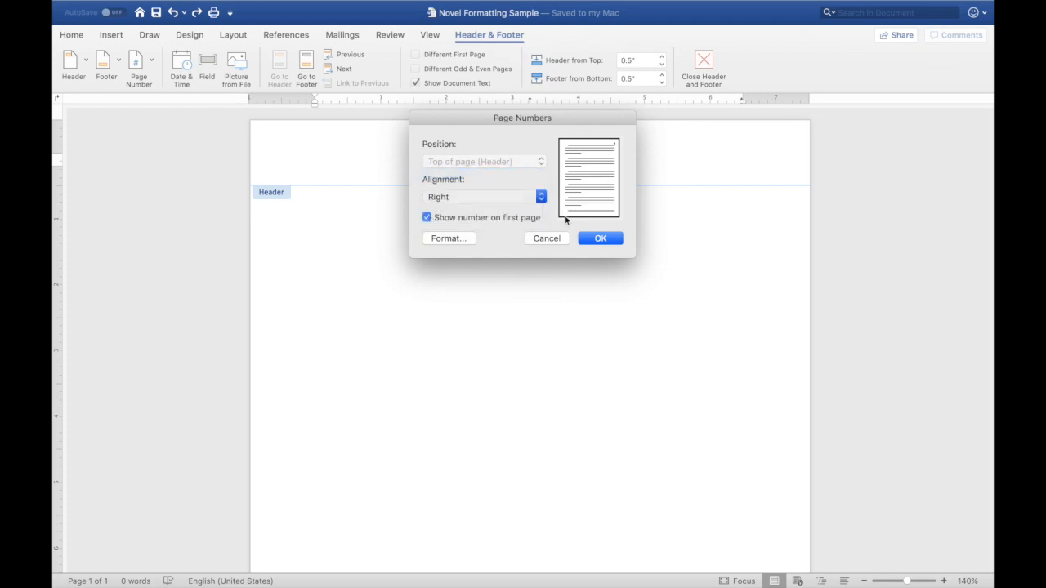
{"action": "left_click", "coordinate": [602, 238]}
- Set the page number's font to Times New Roman
{"action": "left_click", "coordinate": [316, 157]}
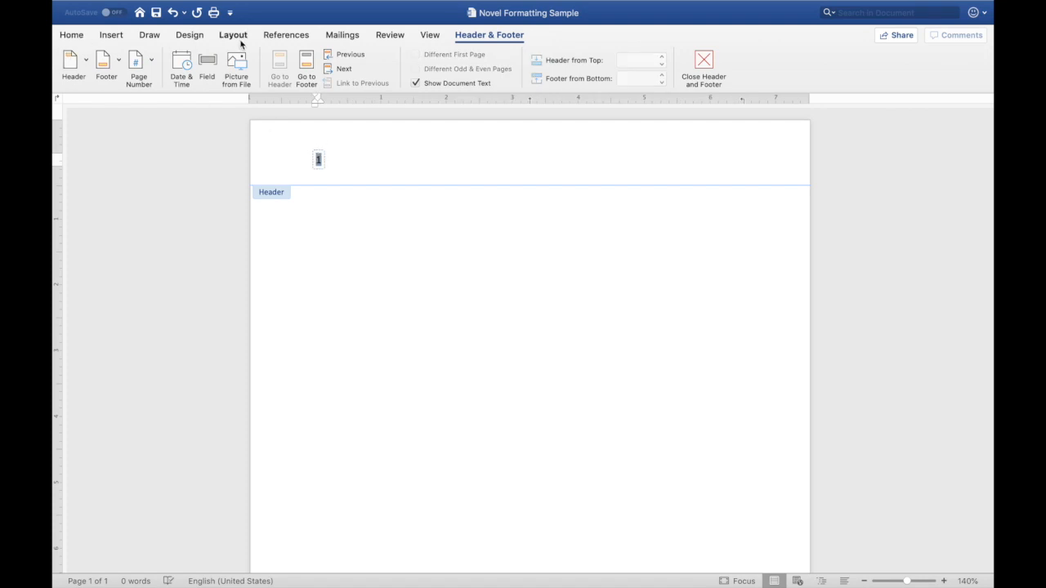
{"action": "left_click", "coordinate": [75, 35]}
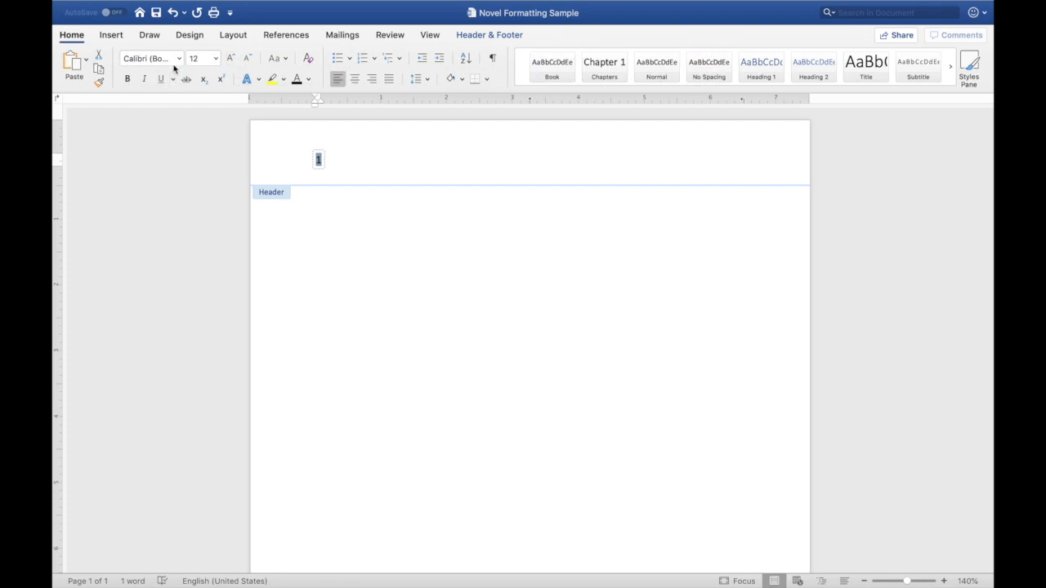
{"action": "left_click", "coordinate": [180, 60]}
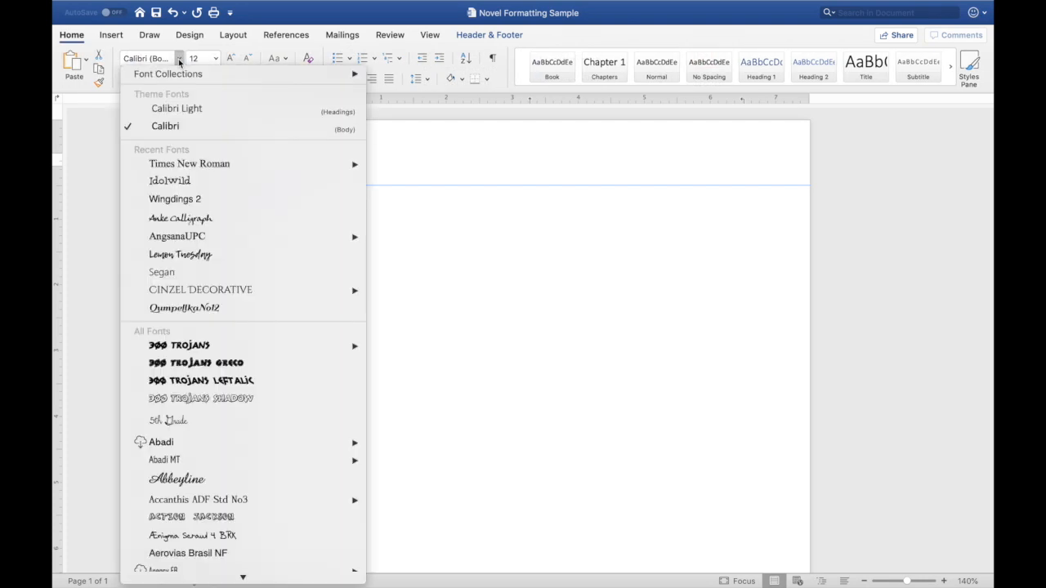
{"action": "mouse_move", "coordinate": [176, 164]}
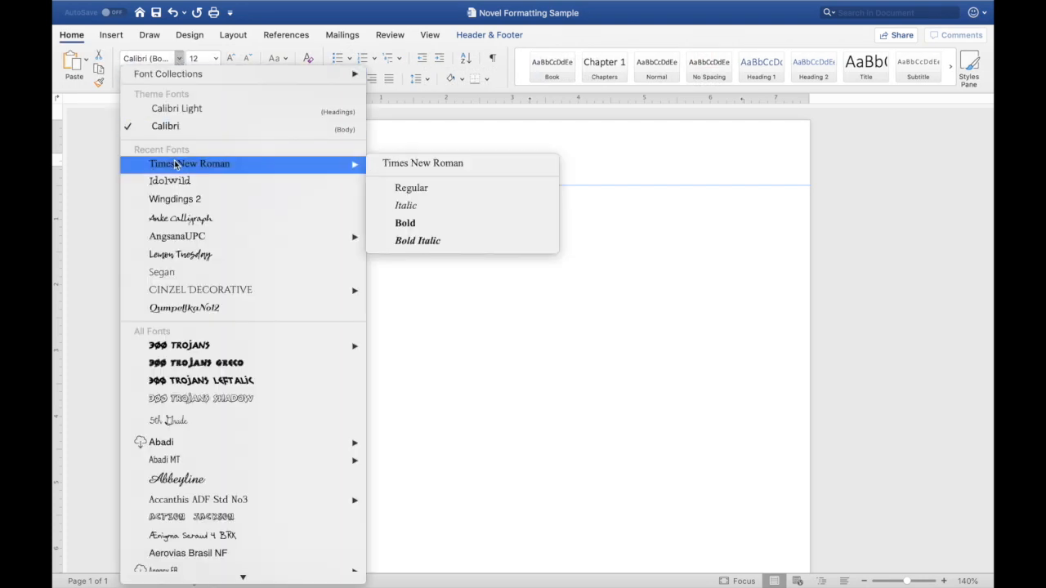
{"action": "left_click", "coordinate": [409, 167]}
{"action": "left_click", "coordinate": [392, 158]}
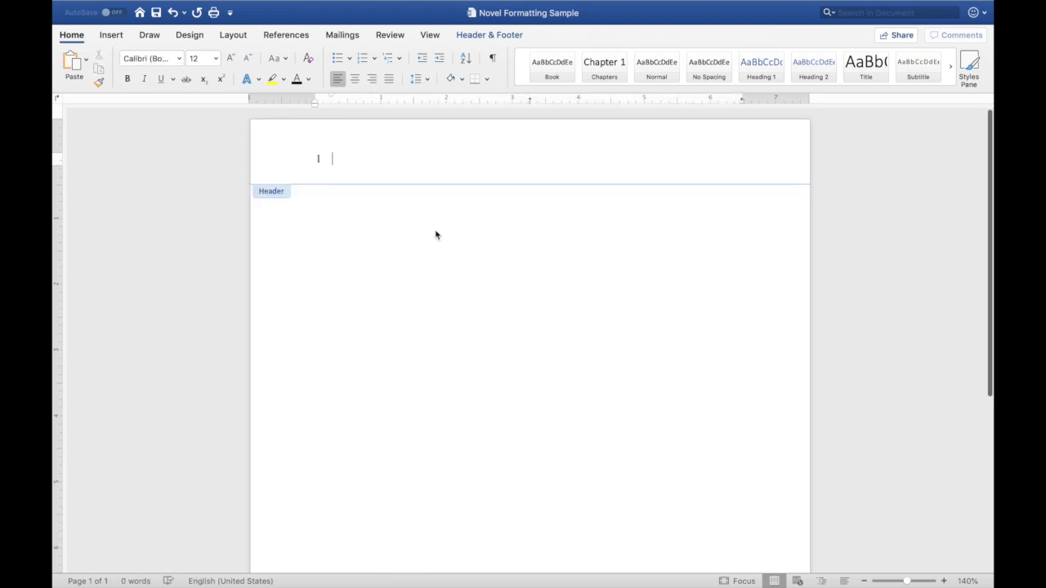
- Close the header and footer
{"action": "left_click", "coordinate": [492, 35]}
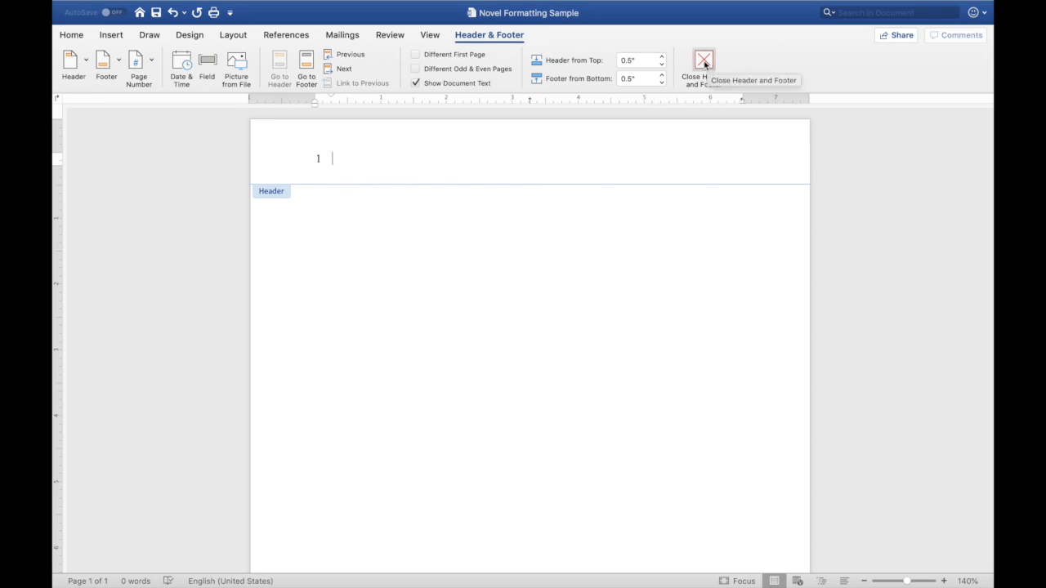
{"action": "left_click", "coordinate": [150, 63]}
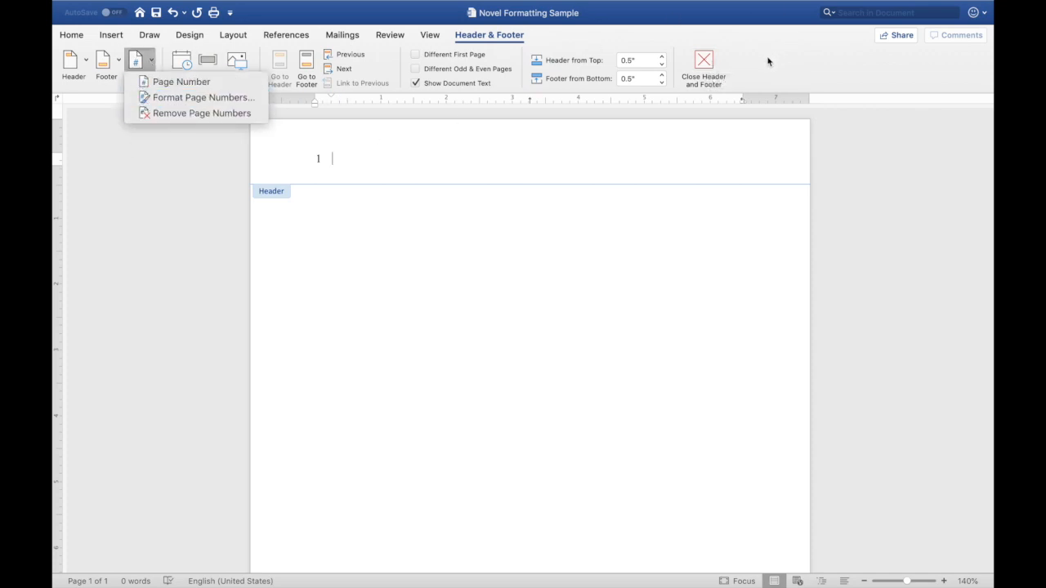
{"action": "left_click", "coordinate": [711, 62]}
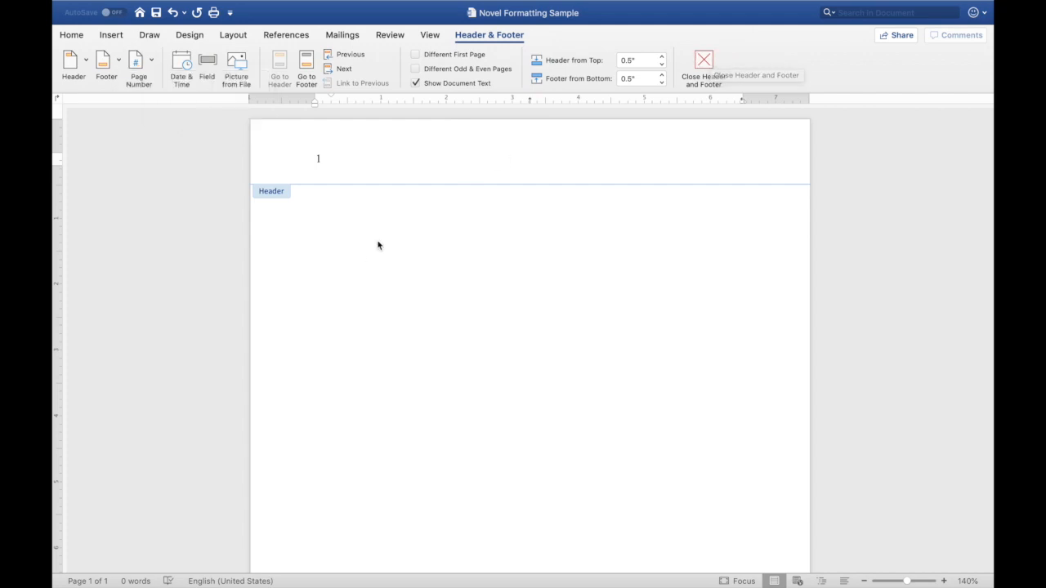
{"action": "left_click", "coordinate": [704, 64]}
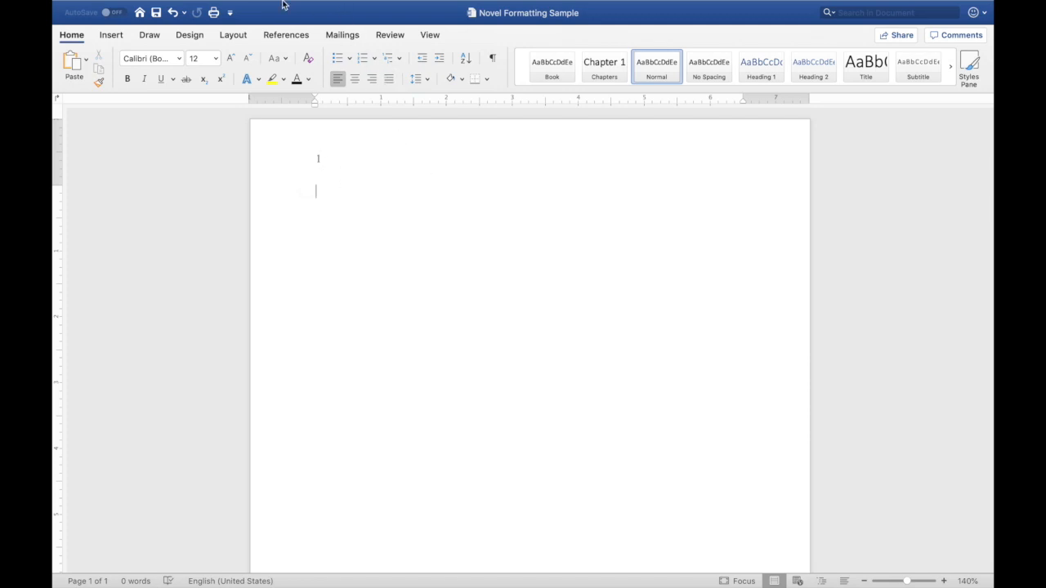
- Check the document's margin settings without changing them
{"action": "mouse_move", "coordinate": [285, 6]}
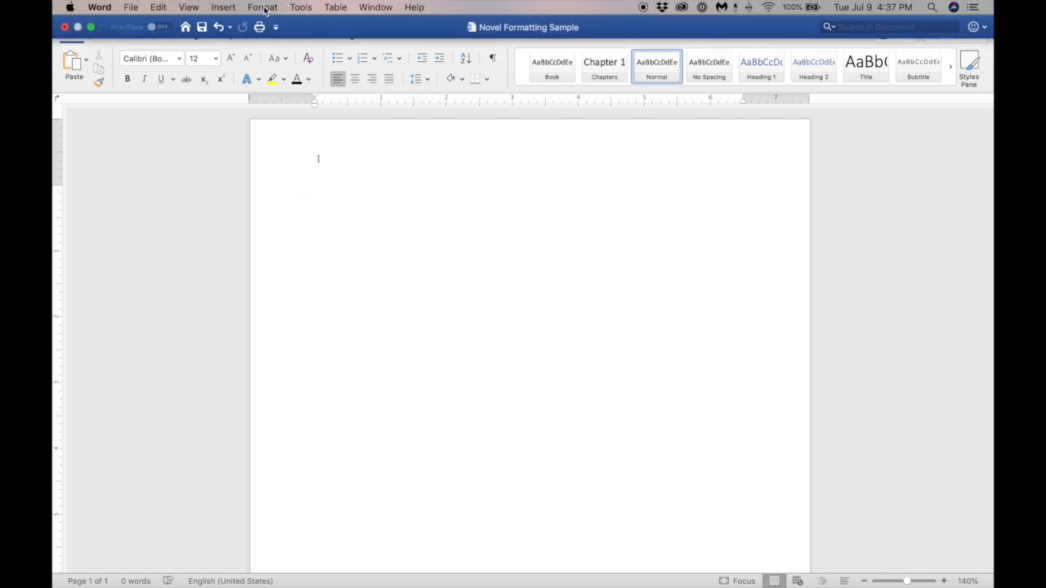
{"action": "left_click", "coordinate": [262, 7]}
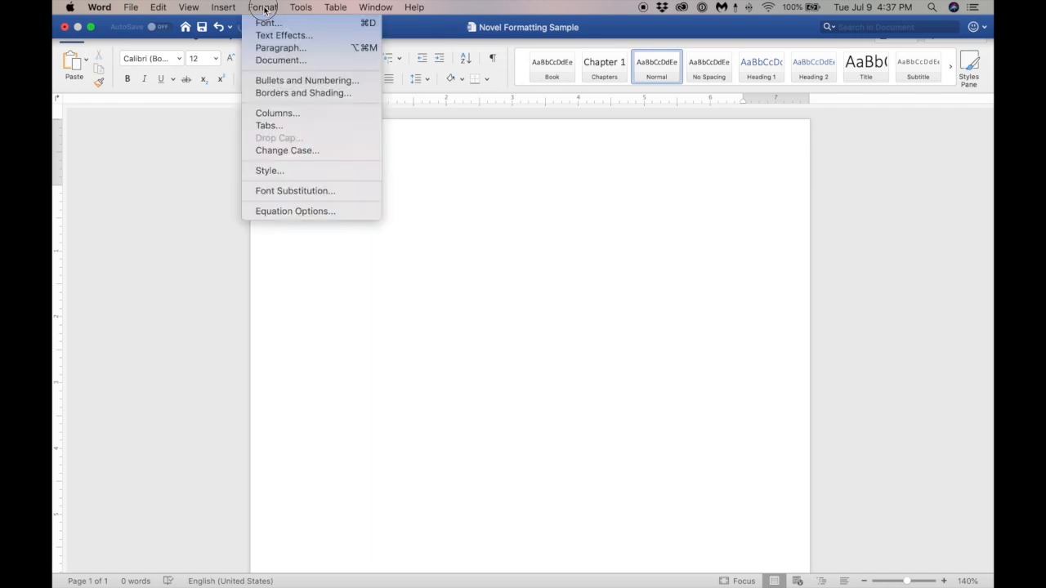
{"action": "left_click", "coordinate": [278, 61]}
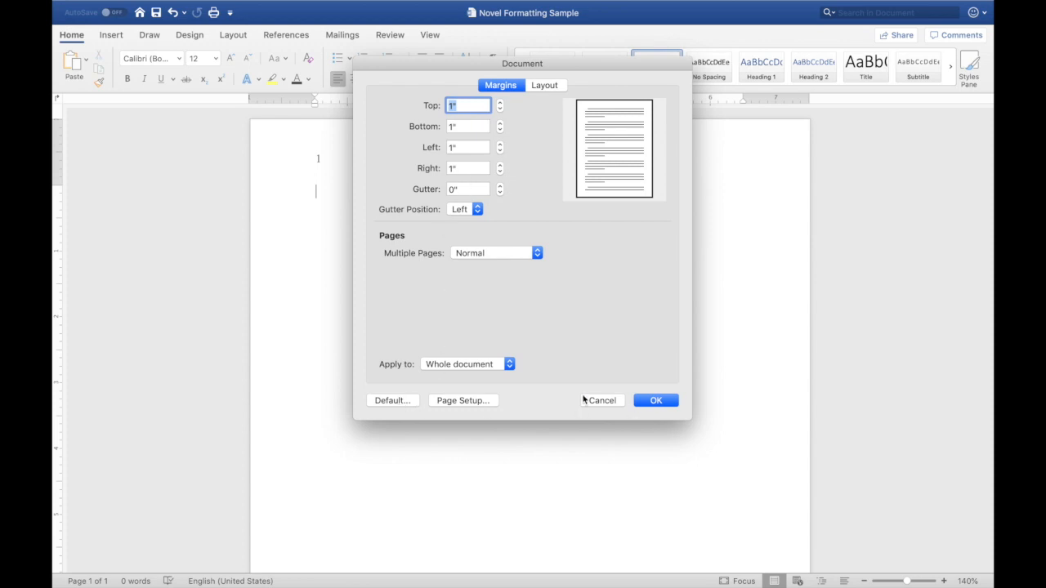
{"action": "left_click", "coordinate": [607, 401]}
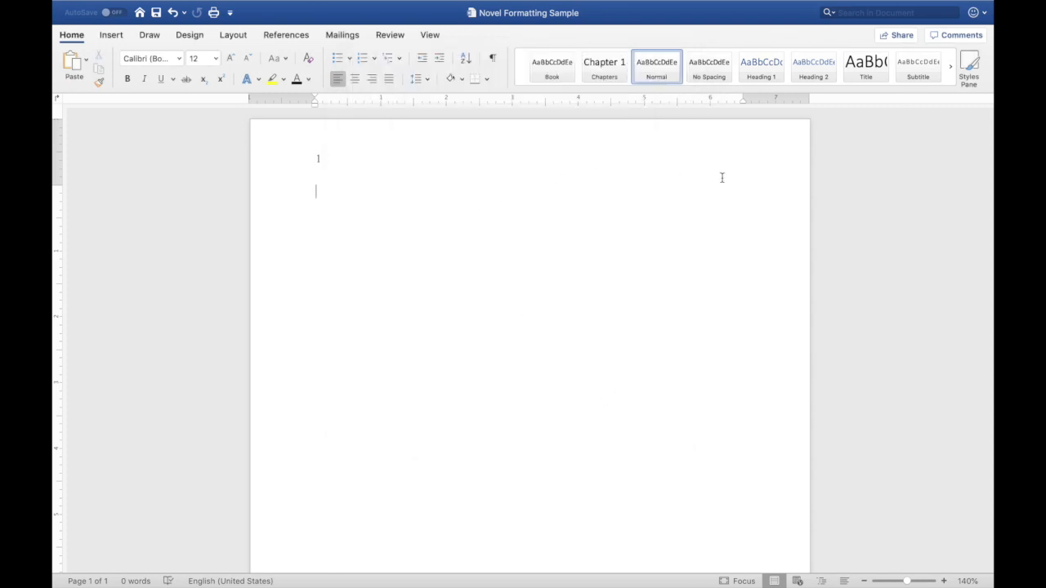
- Paste the sample paragraph into the body and set its font to Times New Roman
{"action": "type", "text": "I’m making a video about formatting your novel on Microsoft Word. I’m using Office 365 for Mac, so your screen might look a little different than mine. I hope these tips help you as much as they’ve helped me!"}
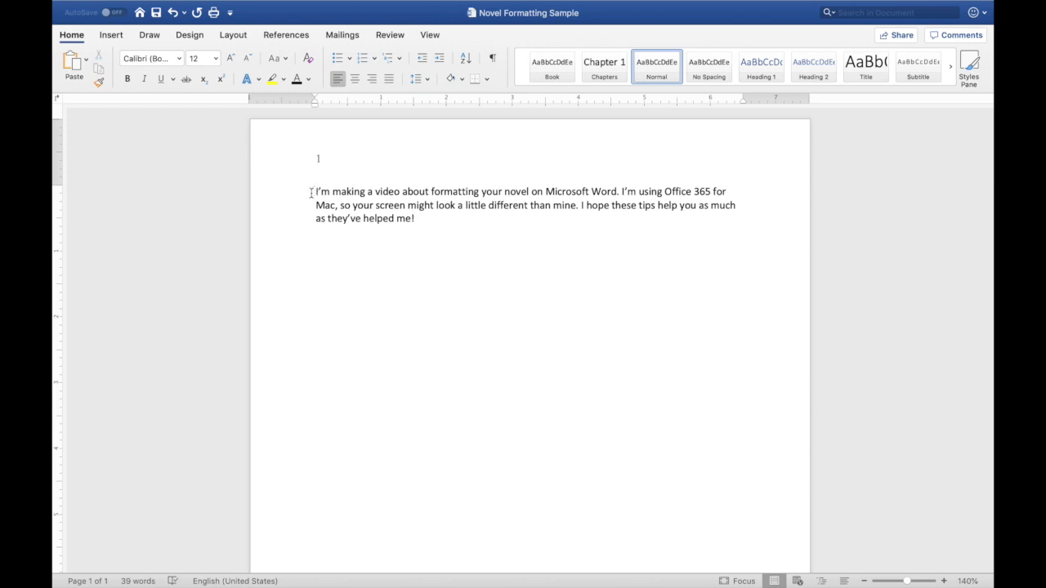
{"action": "left_click_drag", "start_coordinate": [316, 190], "coordinate": [427, 220]}
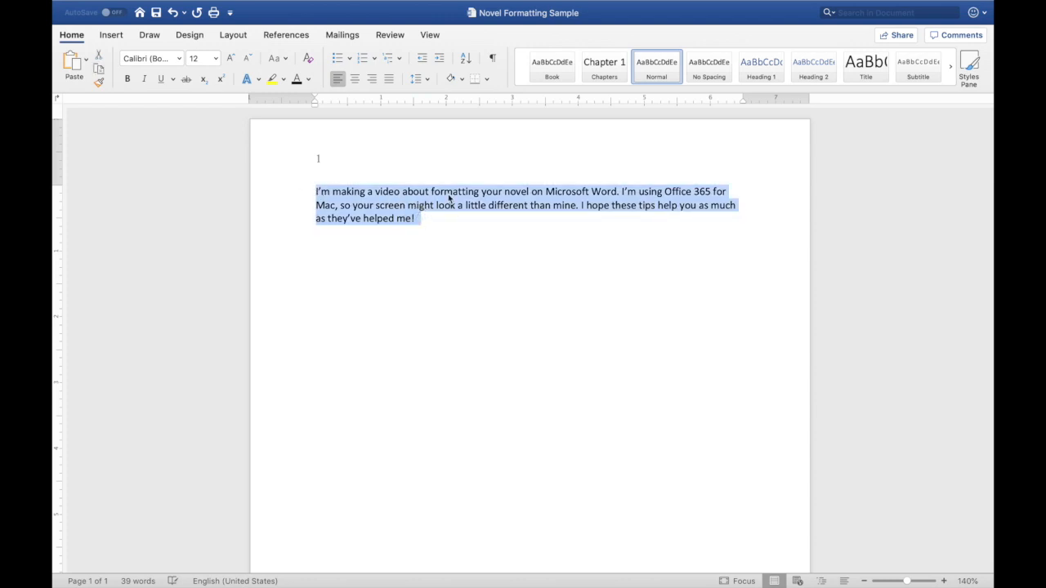
{"action": "left_click", "coordinate": [181, 59]}
{"action": "left_click", "coordinate": [193, 163]}
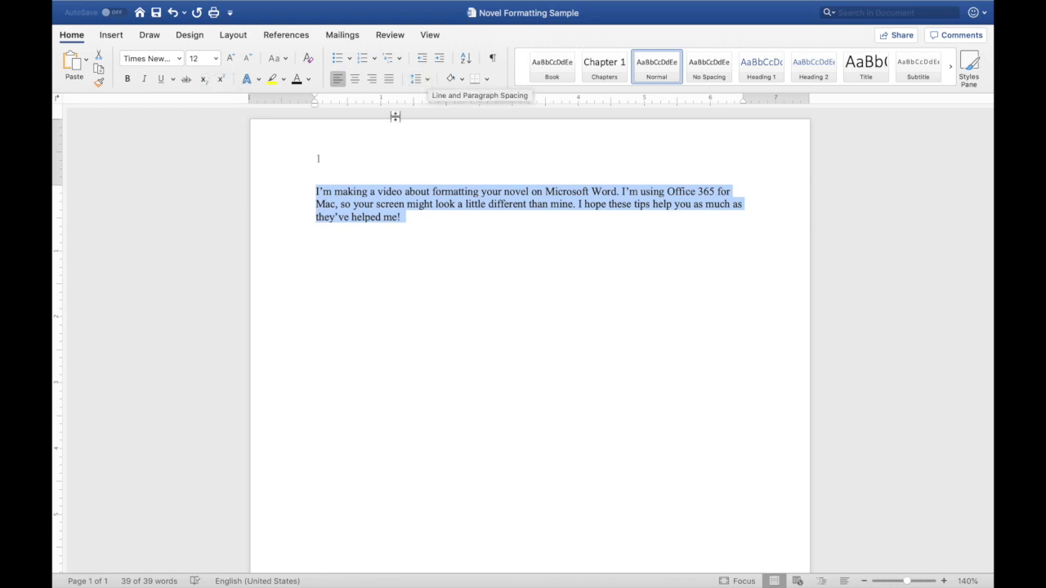
- Set the paragraph to 2.0 line spacing and a 0.5-inch first-line indent
{"action": "left_click", "coordinate": [420, 78]}
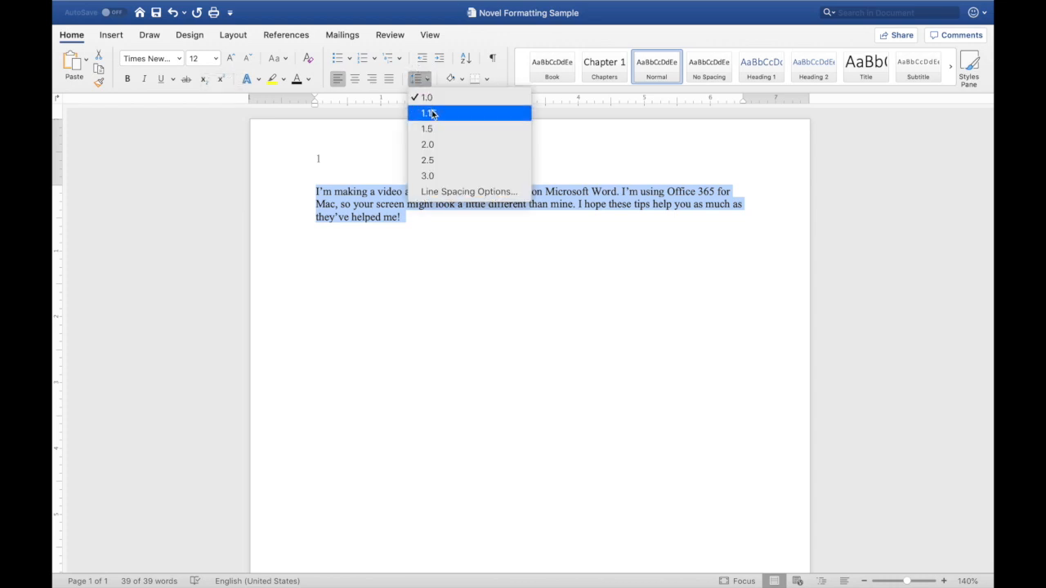
{"action": "left_click", "coordinate": [433, 146]}
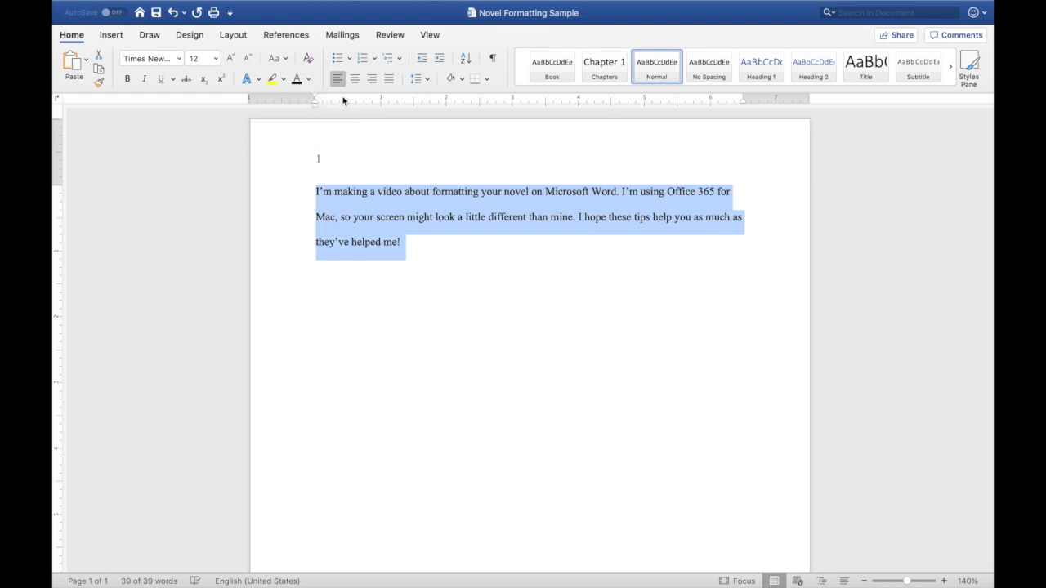
{"action": "left_click_drag", "start_coordinate": [316, 98], "coordinate": [350, 98]}
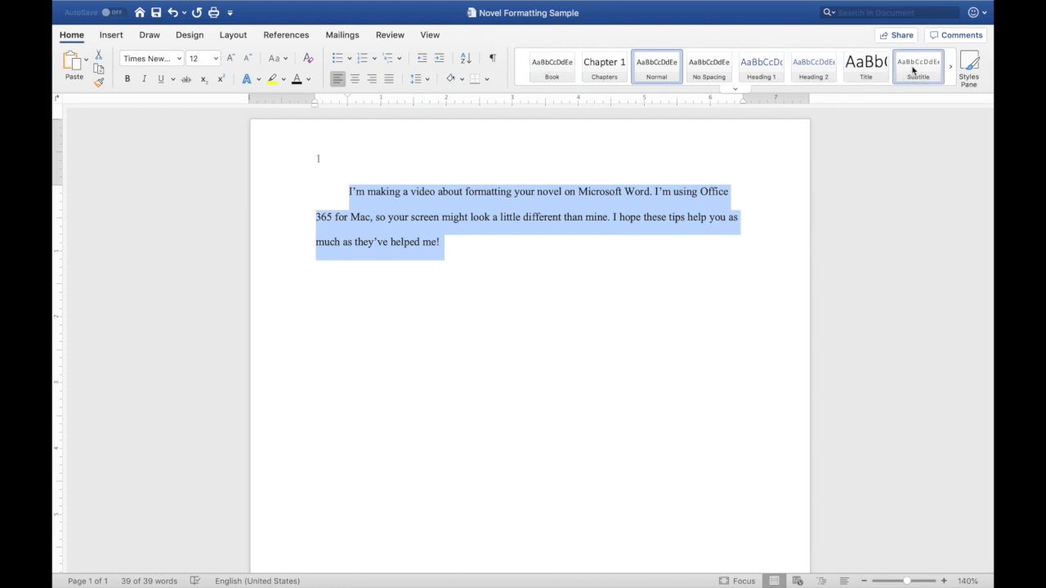
- Create a new paragraph style named Novel from the paragraph's formatting, adding it to the template
{"action": "left_click", "coordinate": [970, 64]}
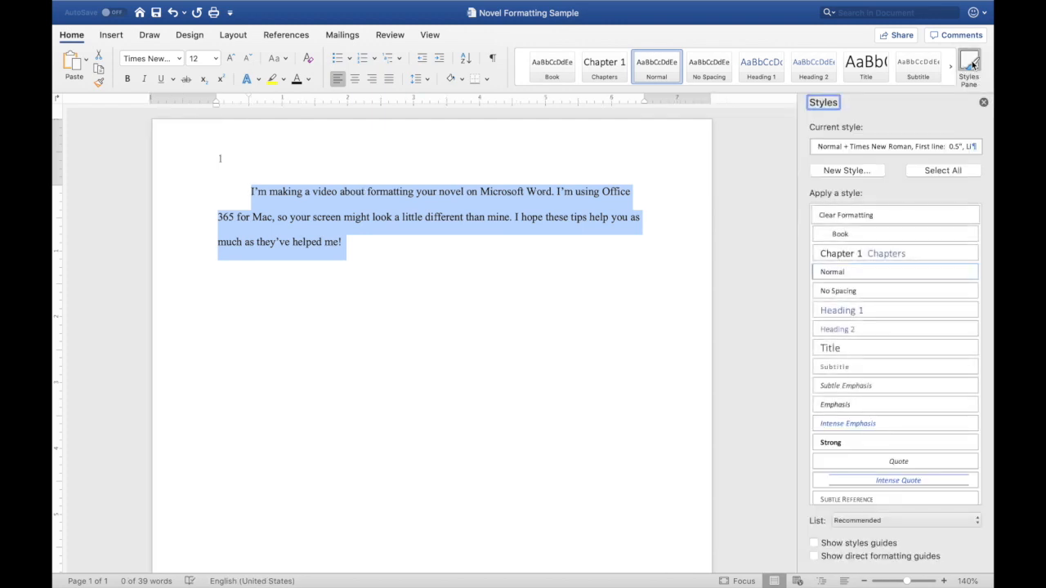
{"action": "left_click", "coordinate": [835, 172]}
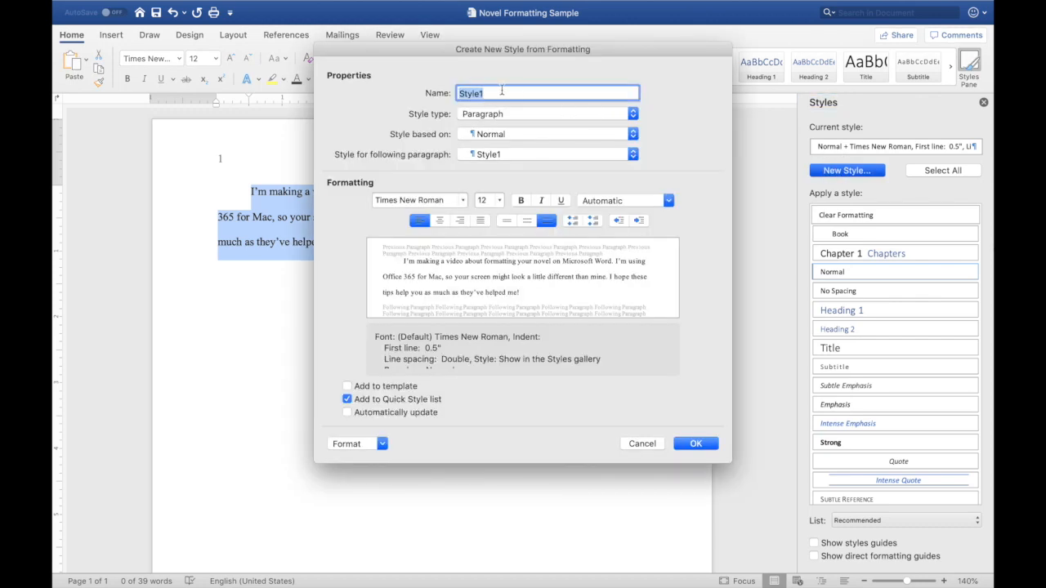
{"action": "type", "text": "Novel"}
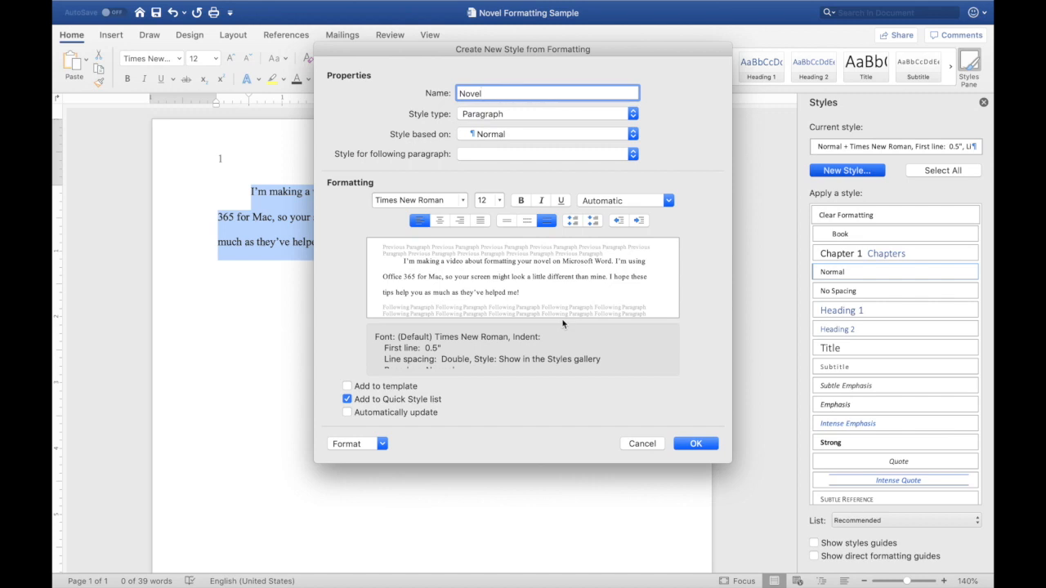
{"action": "left_click", "coordinate": [347, 387]}
{"action": "left_click", "coordinate": [692, 441]}
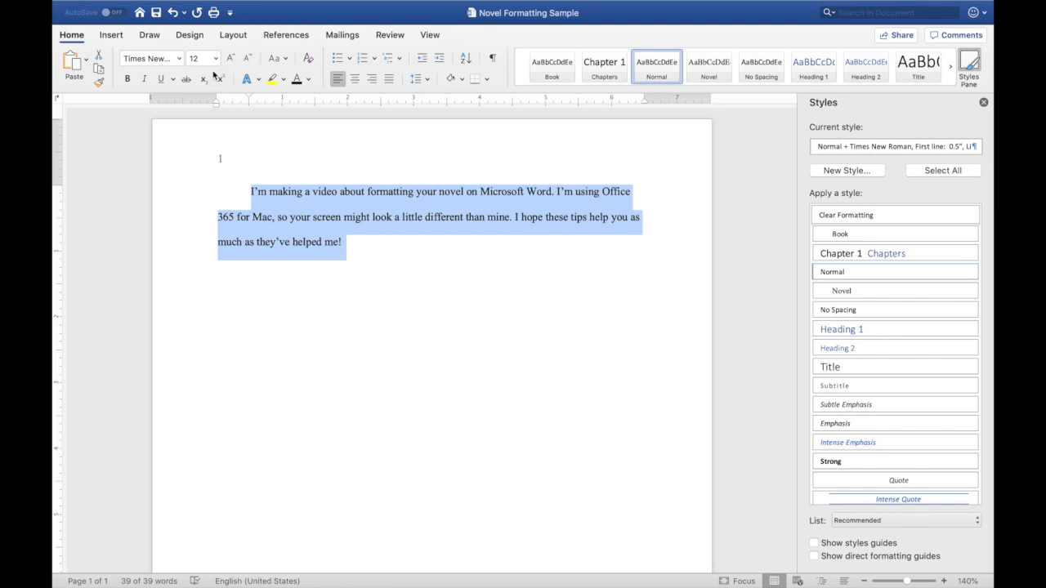
- Copy the paragraph and paste a duplicate below it
{"action": "left_click", "coordinate": [98, 70]}
{"action": "left_click", "coordinate": [252, 195]}
{"action": "left_click", "coordinate": [380, 237]}
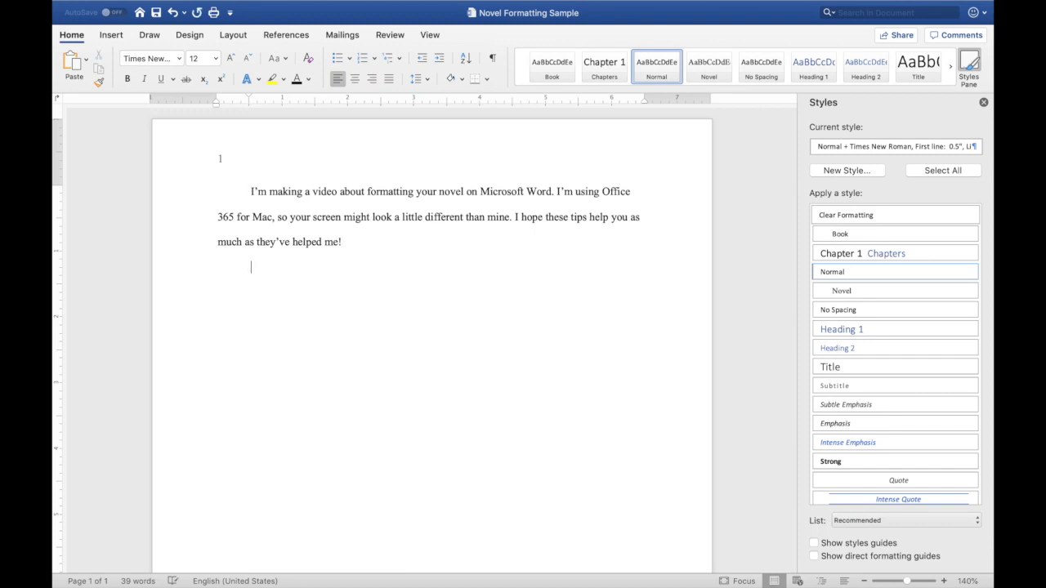
{"action": "key", "text": "super+v"}
{"action": "key", "text": "BackSpace"}
{"action": "key", "text": "BackSpace"}
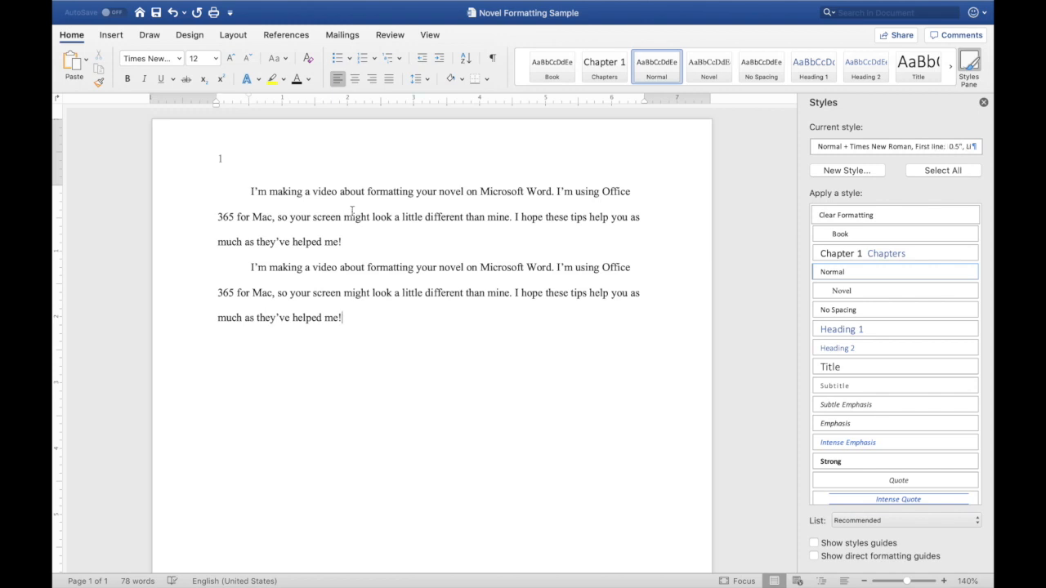
- Remove the first paragraph's first-line indent and save it as a new style named Paragraph 1, followed by Novel, added to the template
{"action": "left_click_drag", "start_coordinate": [248, 192], "coordinate": [357, 237]}
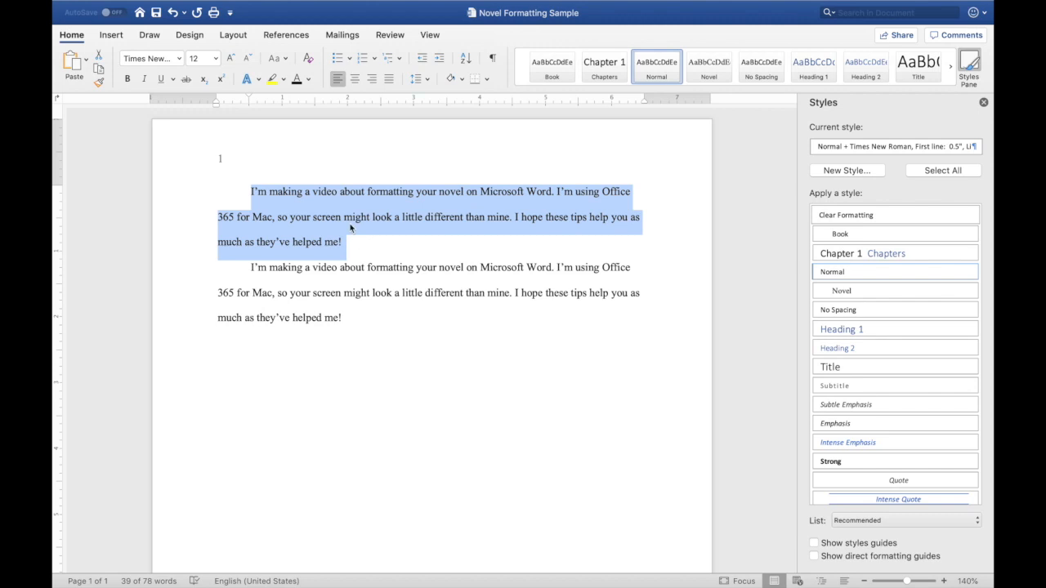
{"action": "left_click_drag", "start_coordinate": [249, 96], "coordinate": [217, 96]}
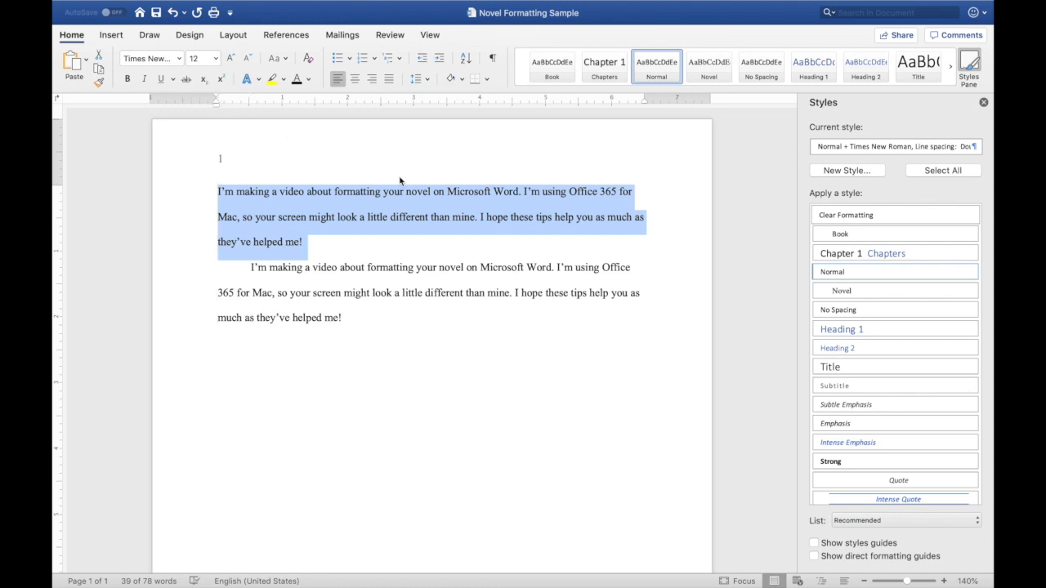
{"action": "left_click", "coordinate": [847, 170]}
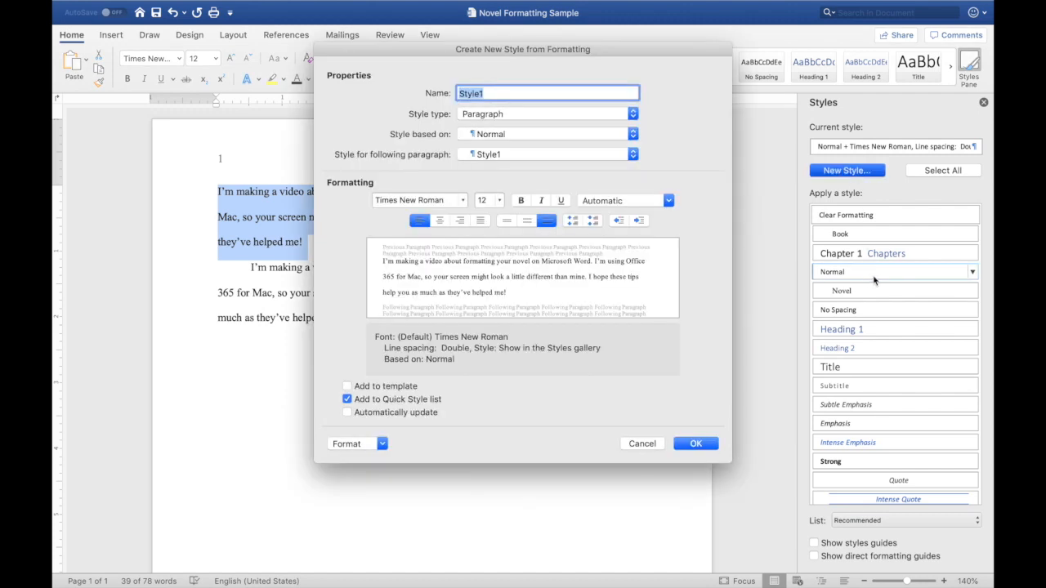
{"action": "type", "text": "Paragraph 1"}
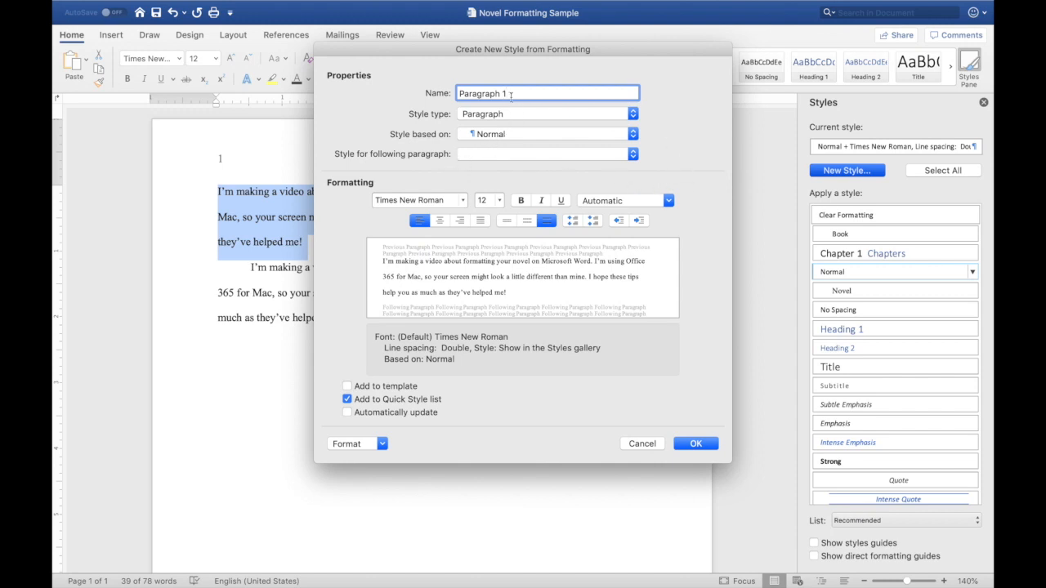
{"action": "left_click", "coordinate": [347, 386]}
{"action": "left_click", "coordinate": [633, 155]}
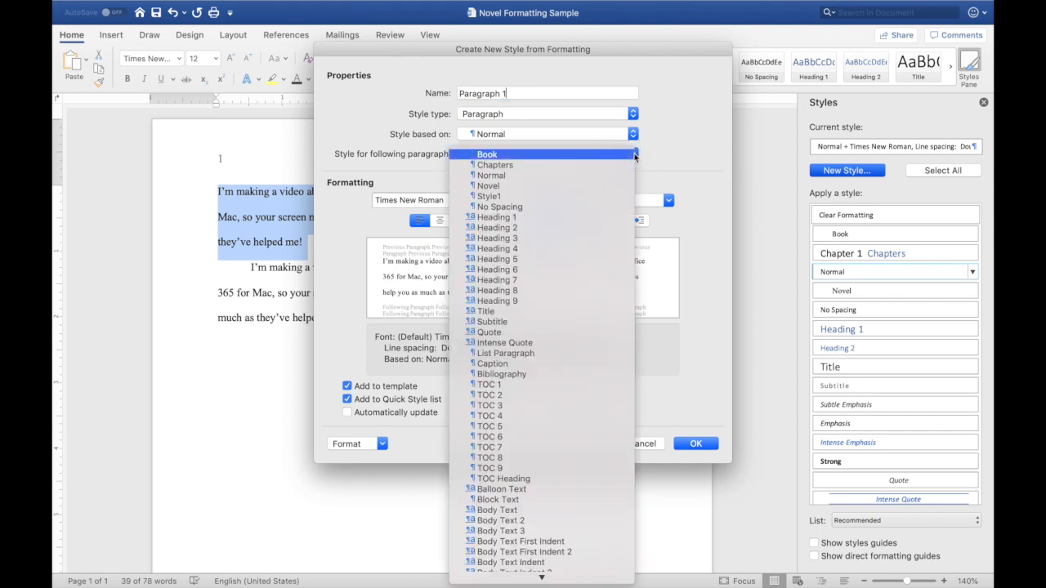
{"action": "left_click", "coordinate": [606, 189]}
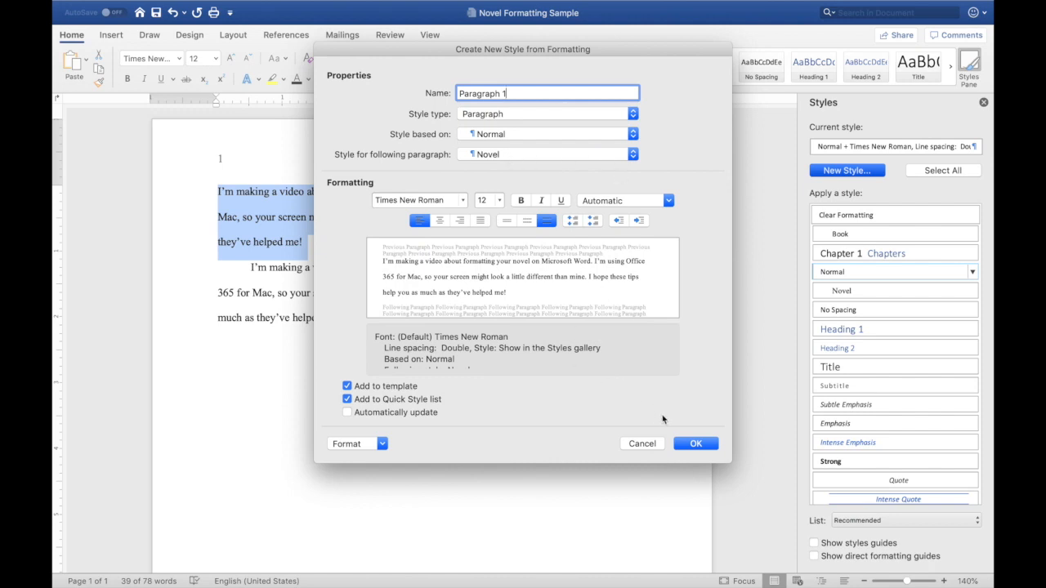
{"action": "left_click", "coordinate": [706, 446]}
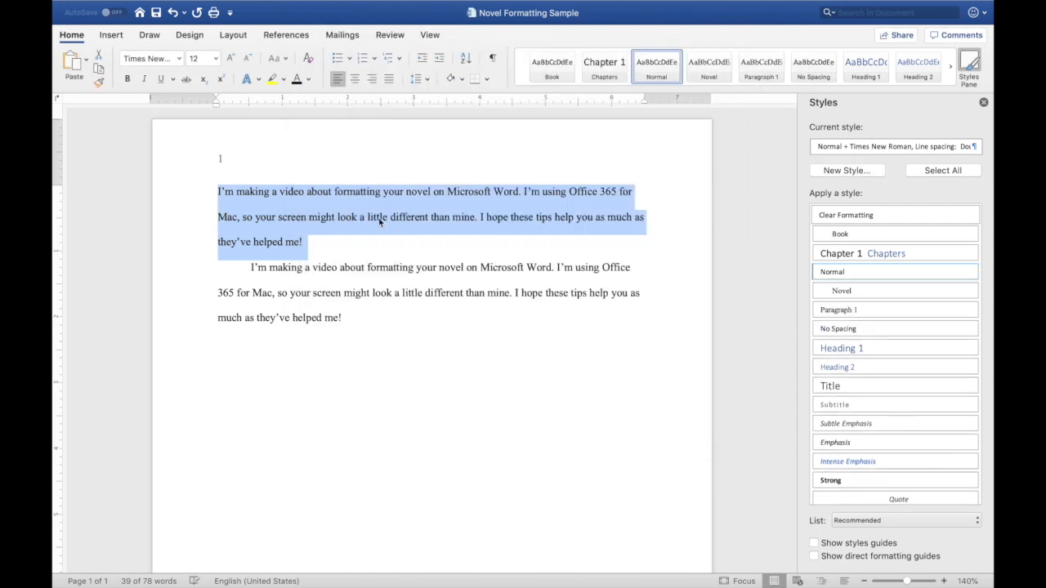
- Insert an empty paragraph above the first paragraph and apply the Heading 1 style to it
{"action": "left_click", "coordinate": [218, 194]}
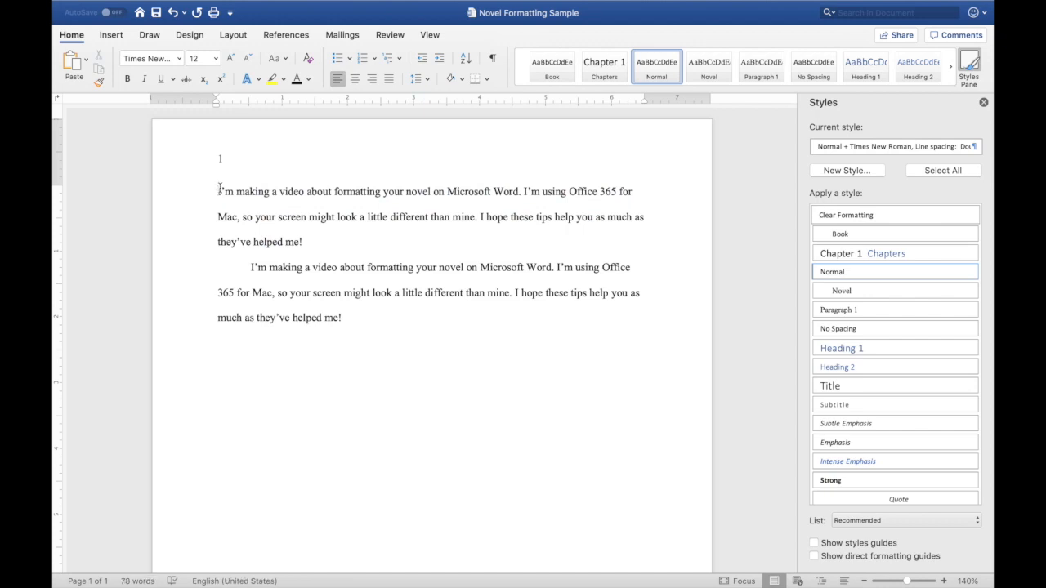
{"action": "key", "text": "Return"}
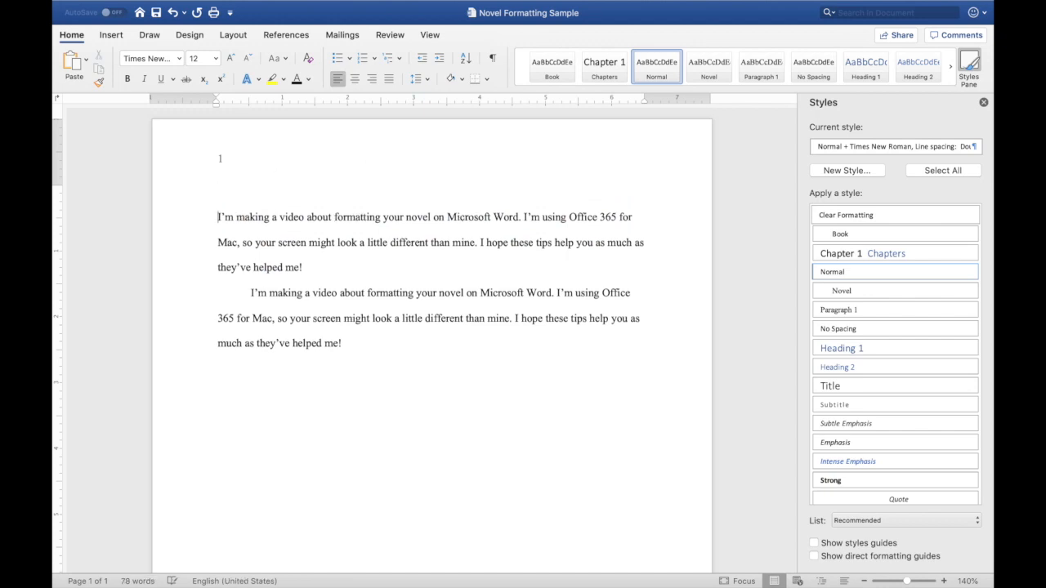
{"action": "left_click", "coordinate": [221, 190]}
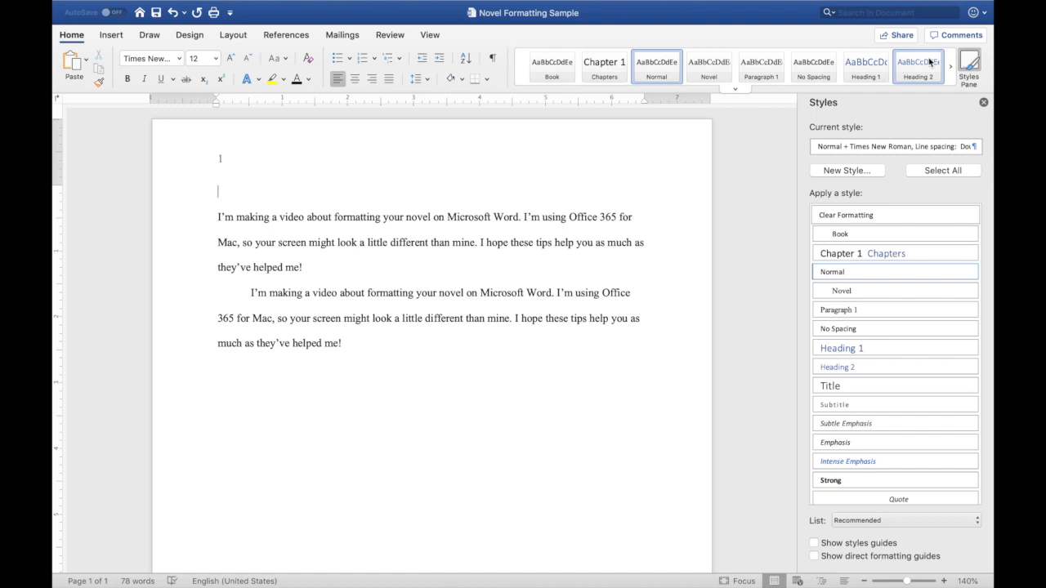
{"action": "left_click", "coordinate": [875, 72]}
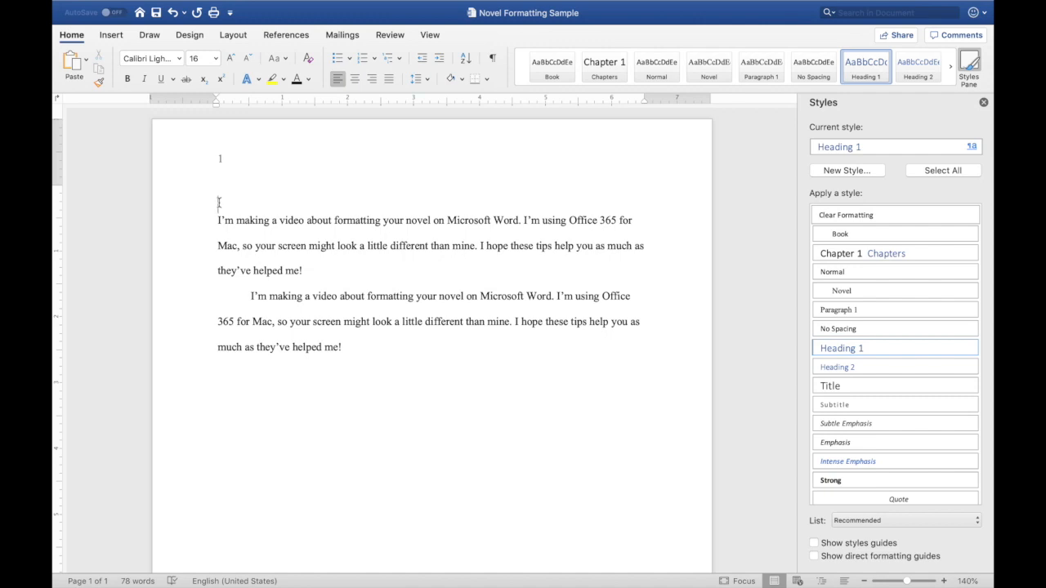
- Set the empty heading line to double line spacing and Times New Roman font
{"action": "left_click_drag", "start_coordinate": [215, 202], "coordinate": [264, 202]}
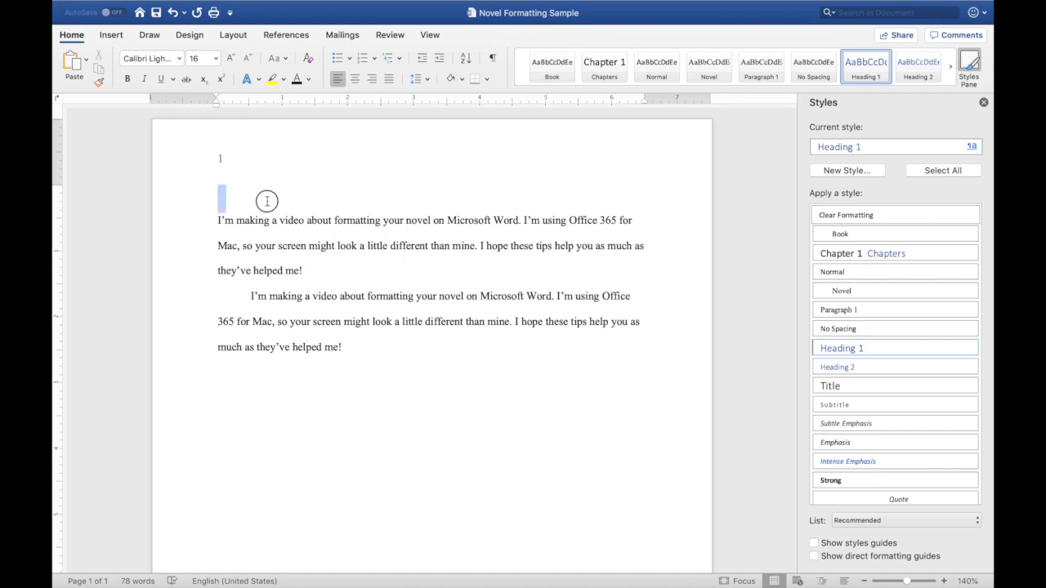
{"action": "left_click", "coordinate": [429, 83]}
{"action": "left_click", "coordinate": [434, 141]}
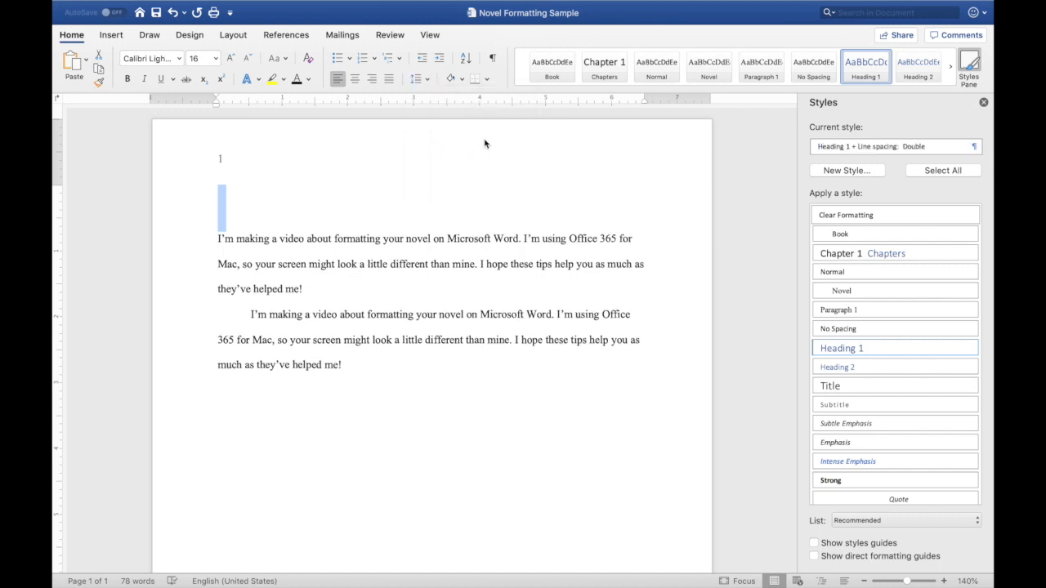
{"action": "left_click", "coordinate": [178, 59]}
{"action": "left_click", "coordinate": [187, 163]}
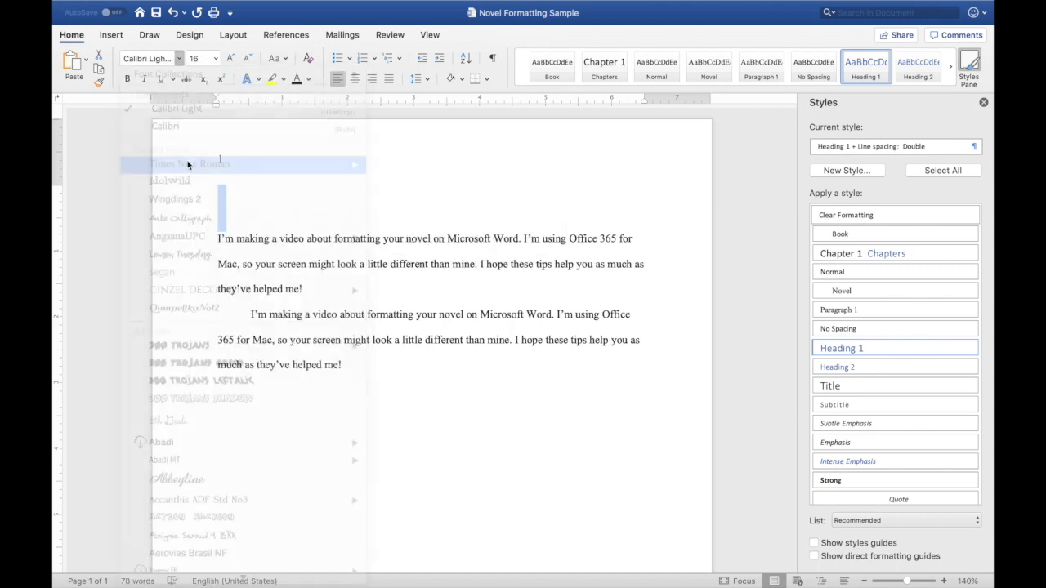
- Center the heading line, keep its size at 16, set its font colour to black and make it bold
{"action": "left_click", "coordinate": [355, 81]}
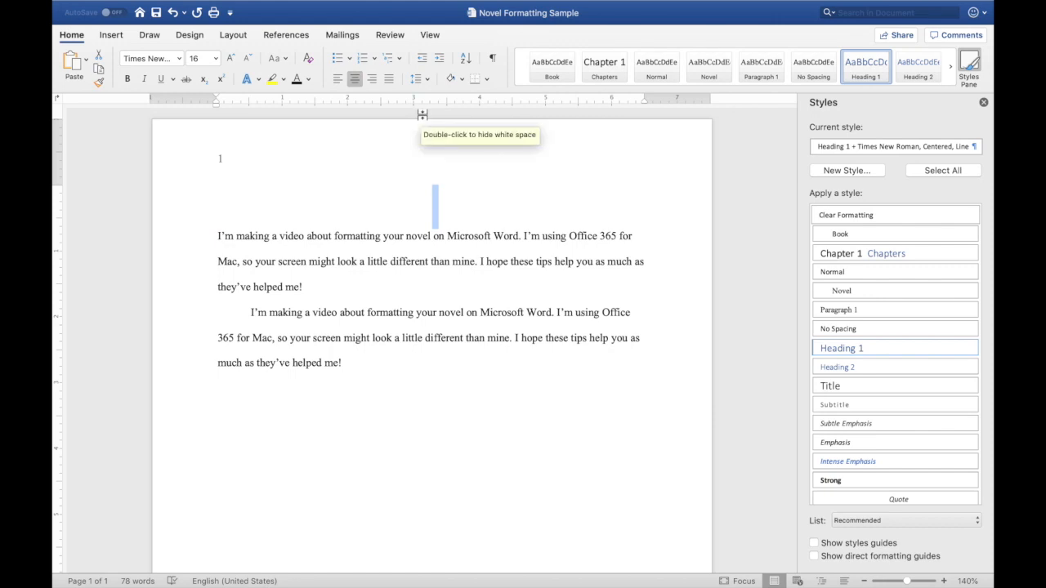
{"action": "left_click", "coordinate": [215, 58]}
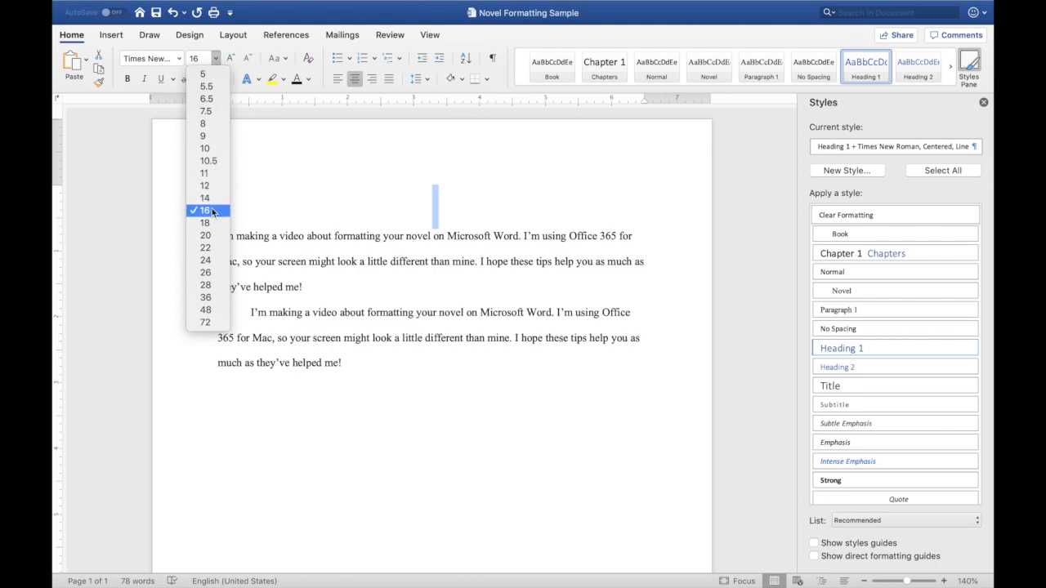
{"action": "left_click", "coordinate": [216, 56]}
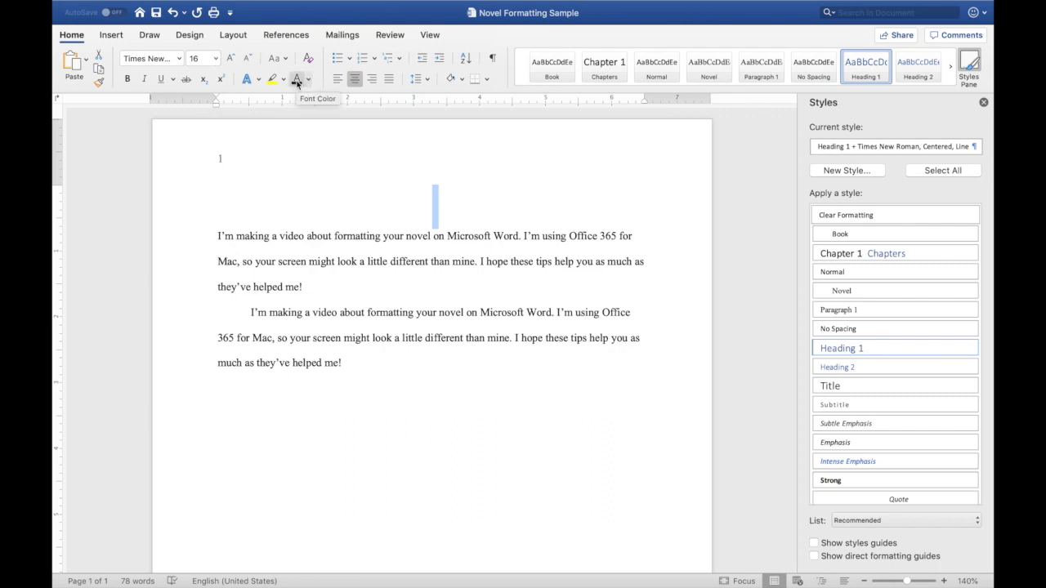
{"action": "left_click", "coordinate": [298, 82]}
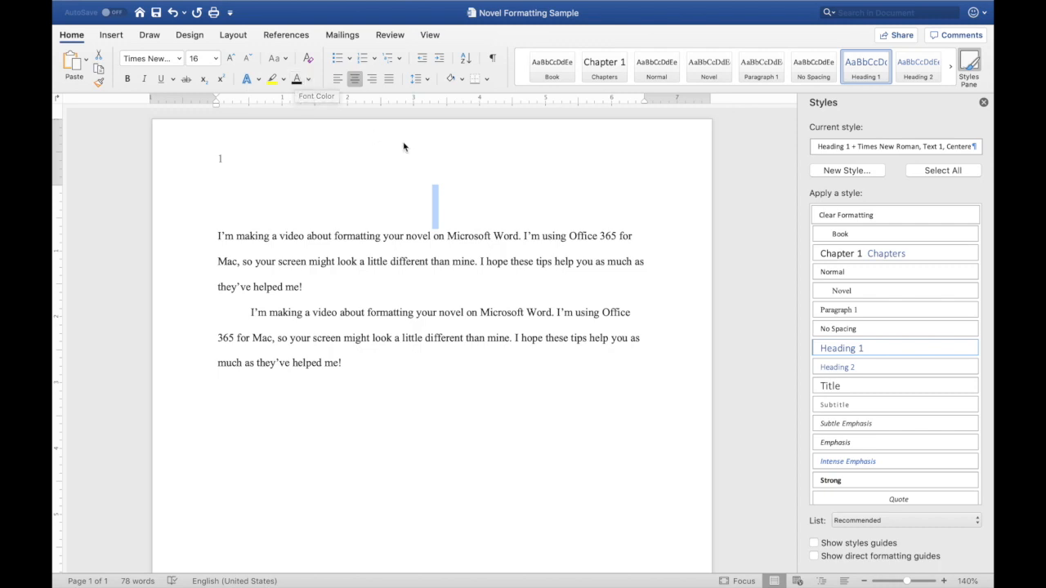
{"action": "left_click", "coordinate": [128, 79]}
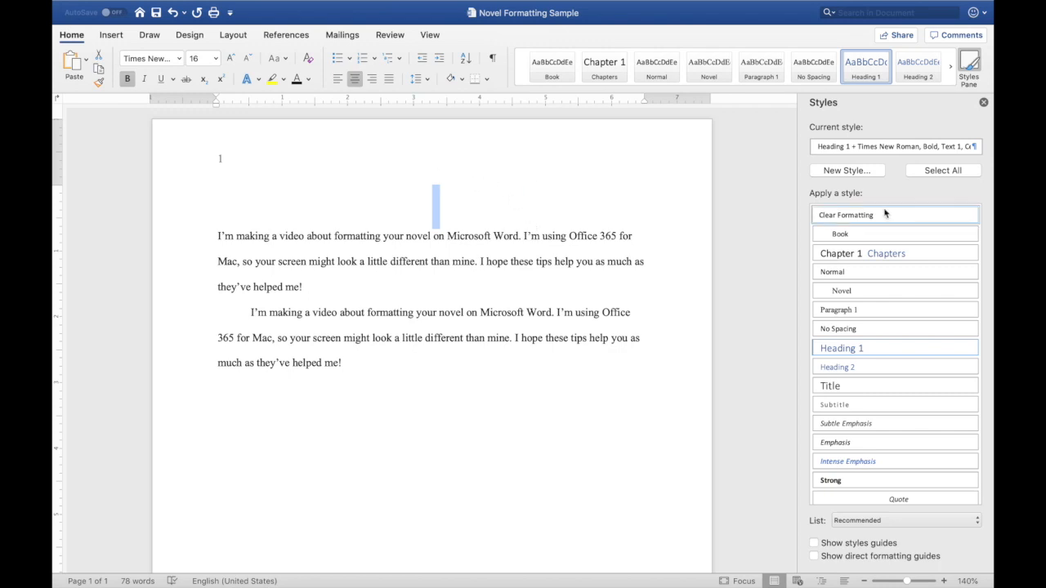
- Create a new paragraph style named Chapter Numbers from the heading's formatting
{"action": "left_click", "coordinate": [847, 171]}
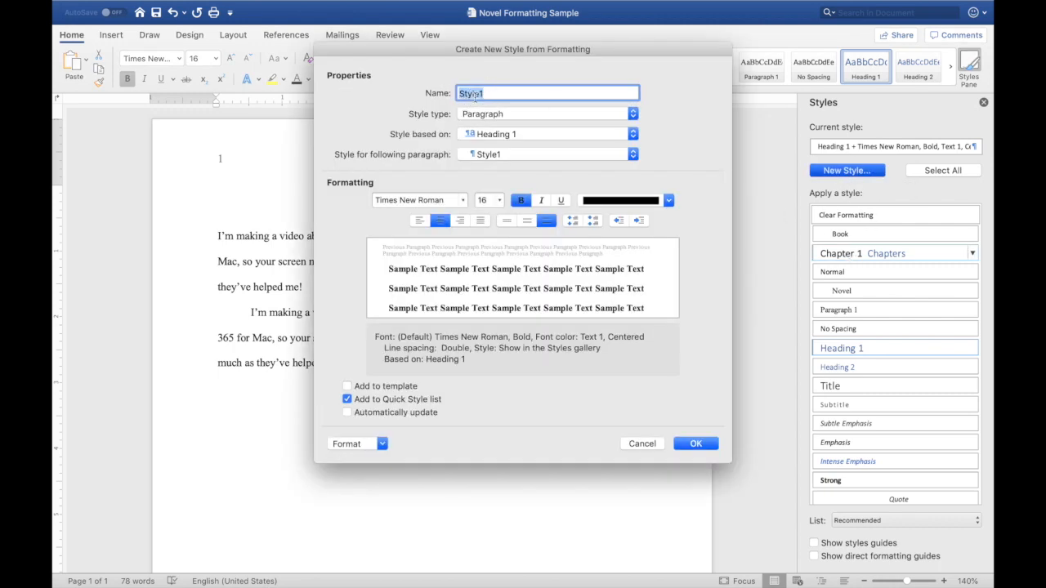
{"action": "type", "text": "Chapter Numb"}
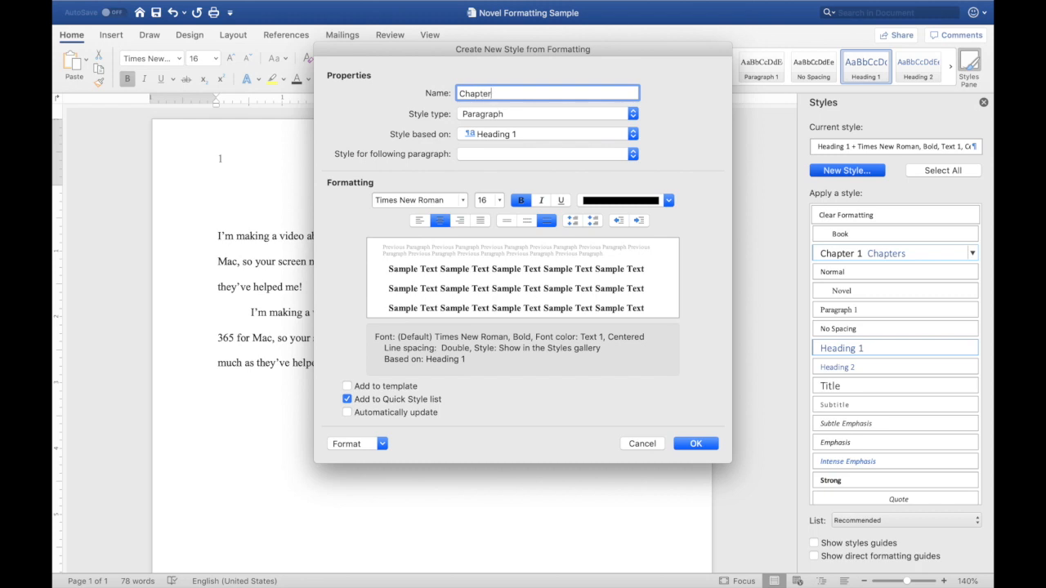
{"action": "type", "text": "ers"}
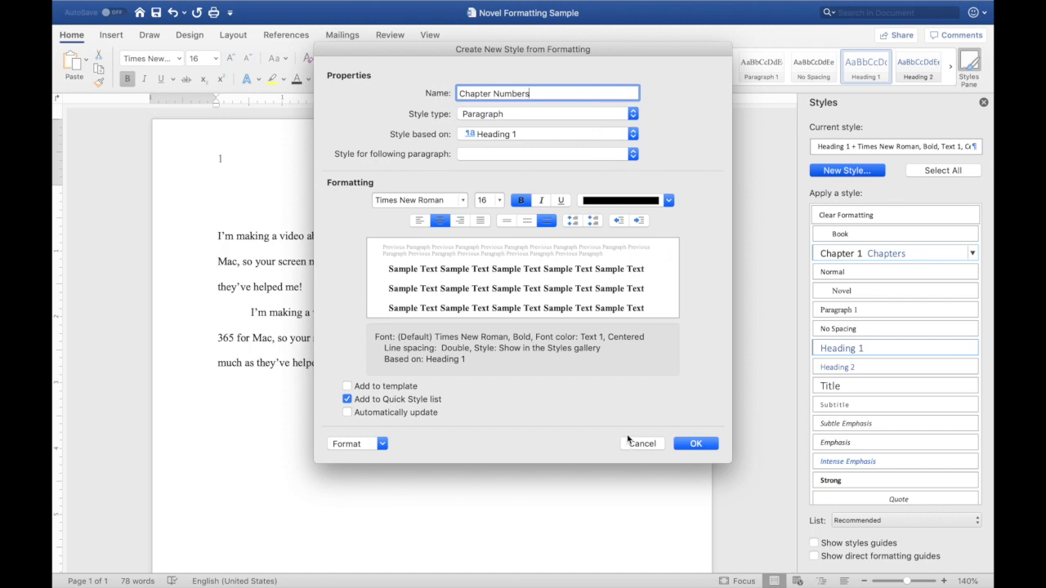
{"action": "left_click", "coordinate": [698, 448]}
{"action": "left_click", "coordinate": [696, 446]}
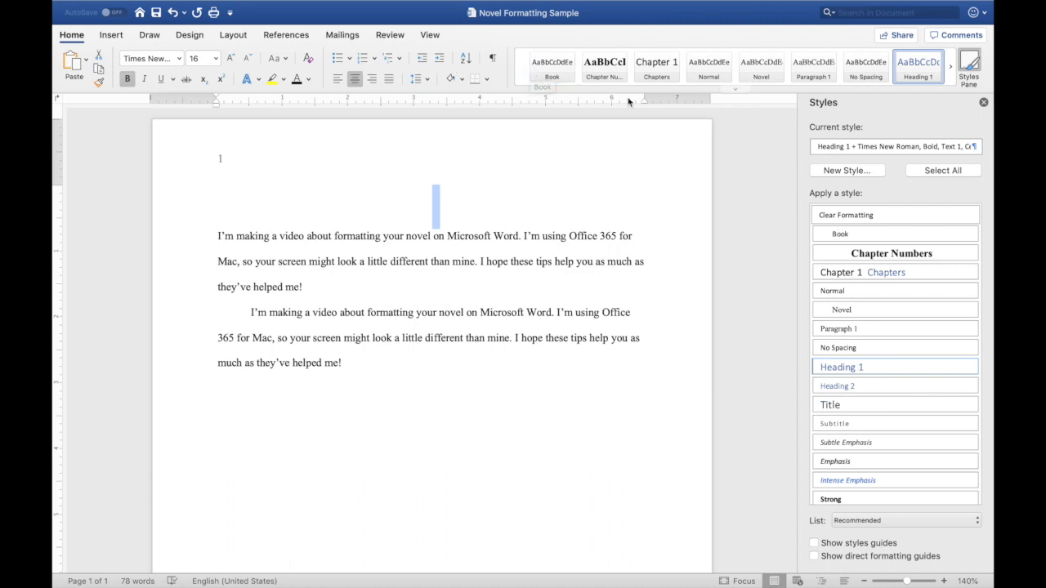
- Define a new list style named ChapNumber and add it to the template
{"action": "left_click", "coordinate": [398, 61]}
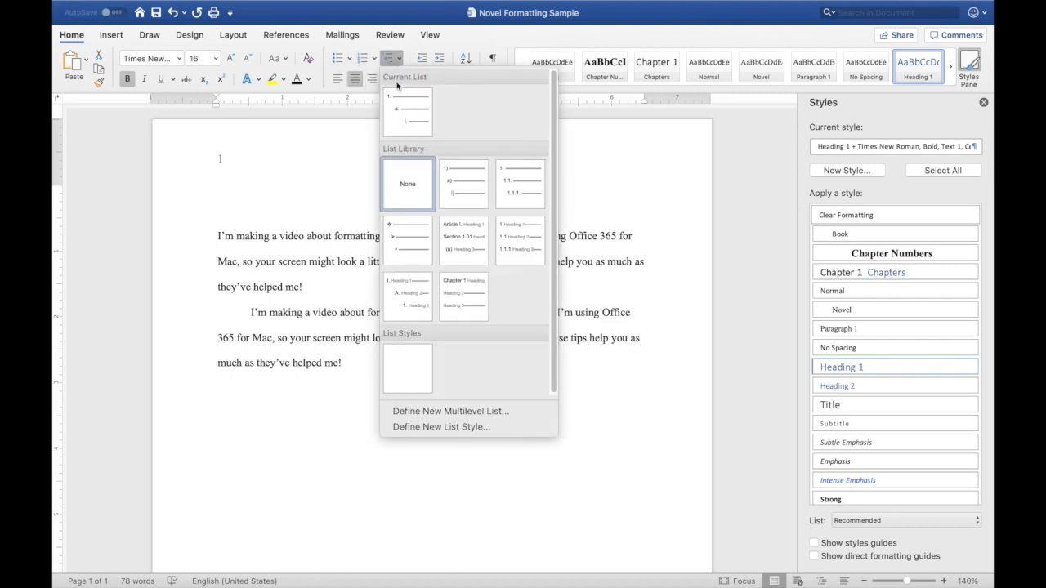
{"action": "left_click", "coordinate": [454, 427]}
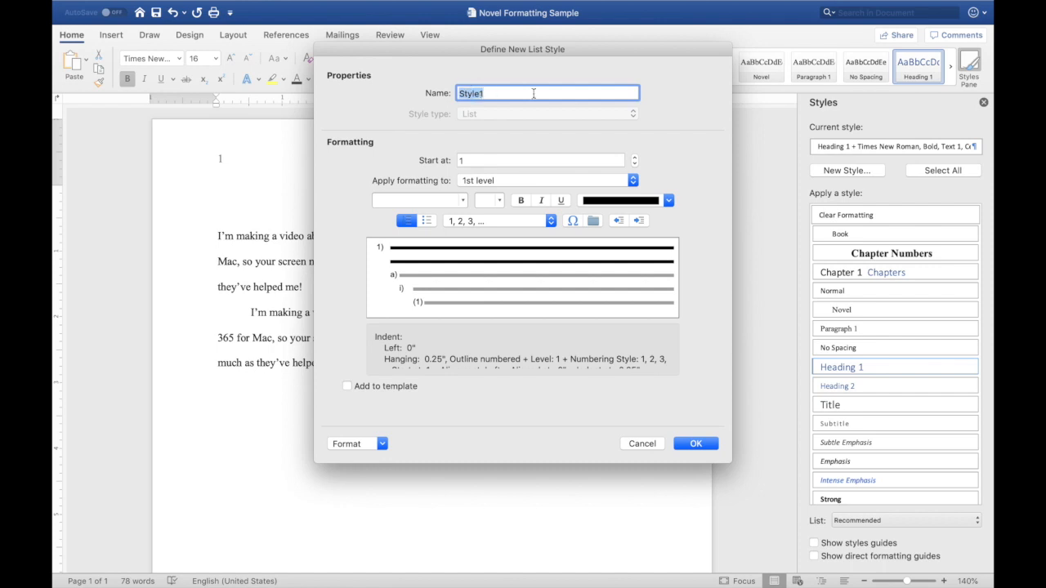
{"action": "type", "text": "ChapNumber"}
{"action": "left_click", "coordinate": [348, 389]}
- Customize the list style's numbering so level 1 reads Chapter 1: using the 1, 2, 3 number style
{"action": "left_click", "coordinate": [382, 444]}
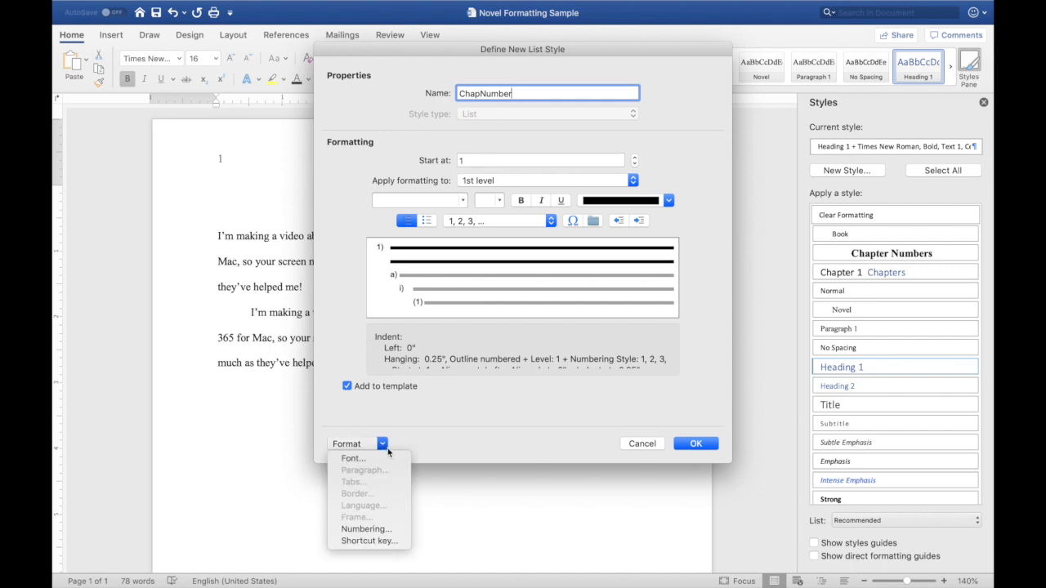
{"action": "left_click", "coordinate": [377, 529]}
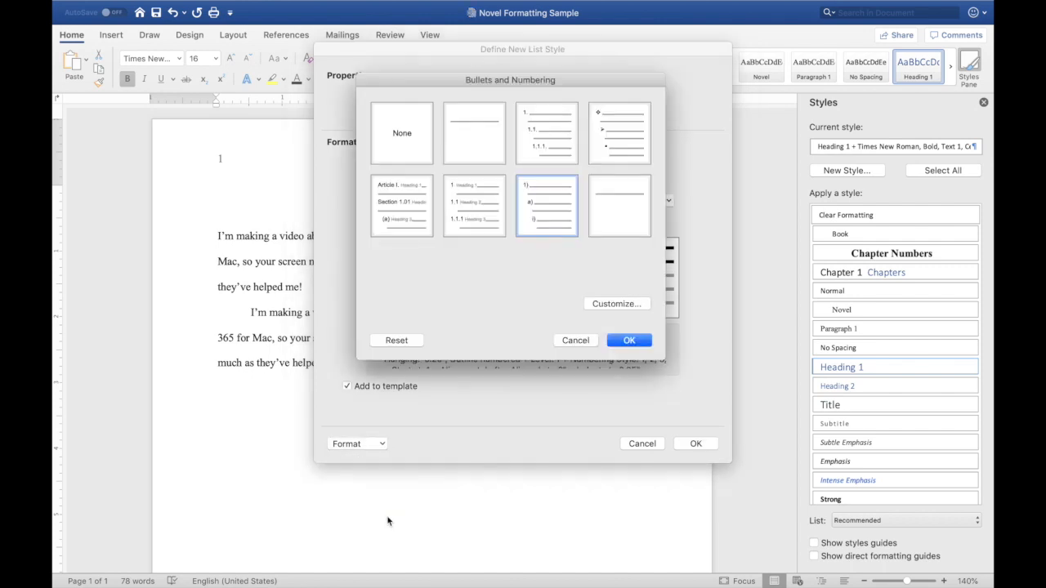
{"action": "left_click", "coordinate": [635, 194]}
{"action": "left_click", "coordinate": [621, 305]}
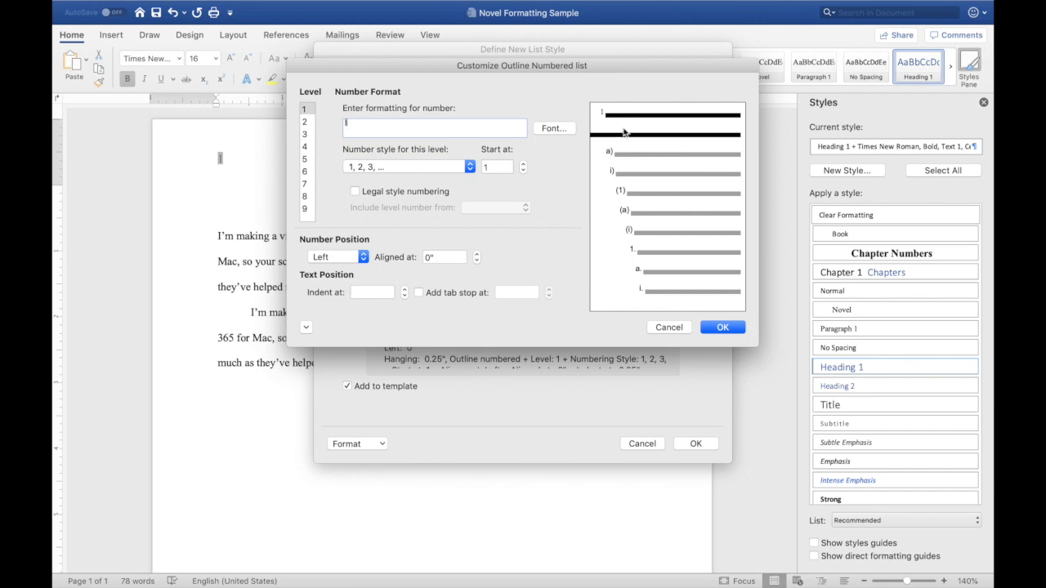
{"action": "type", "text": "Chapter 1:"}
{"action": "left_click", "coordinate": [305, 328]}
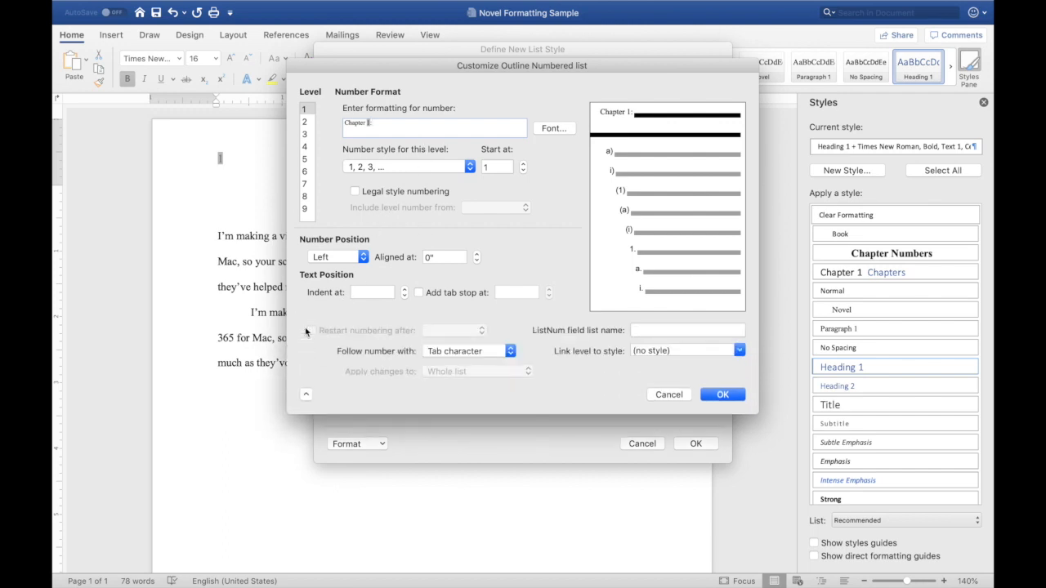
- Set the number to be followed by a space, link level 1 to the Chapter Numbers style, and confirm all dialogs
{"action": "left_click", "coordinate": [511, 352]}
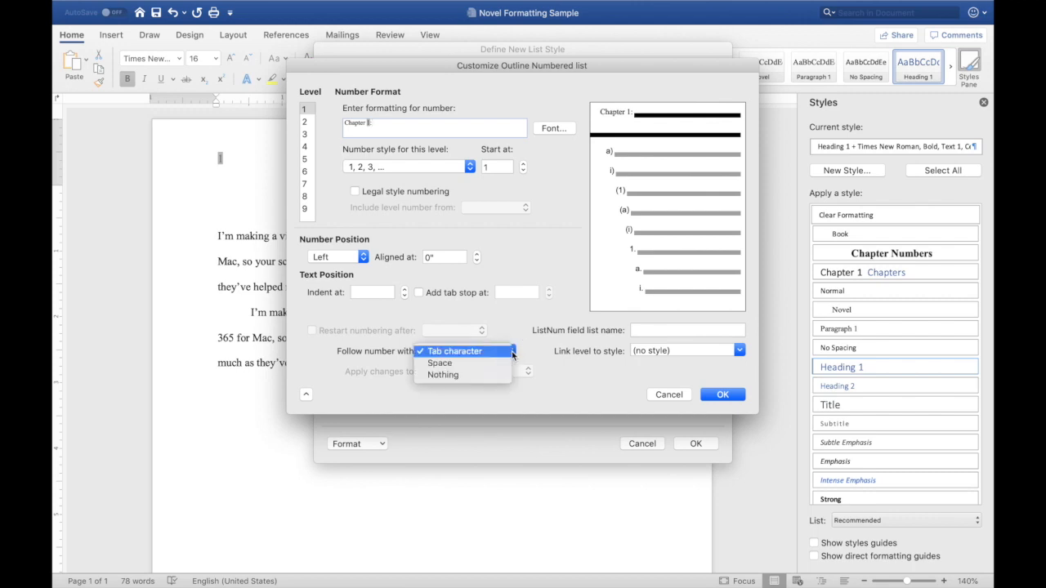
{"action": "left_click", "coordinate": [492, 363]}
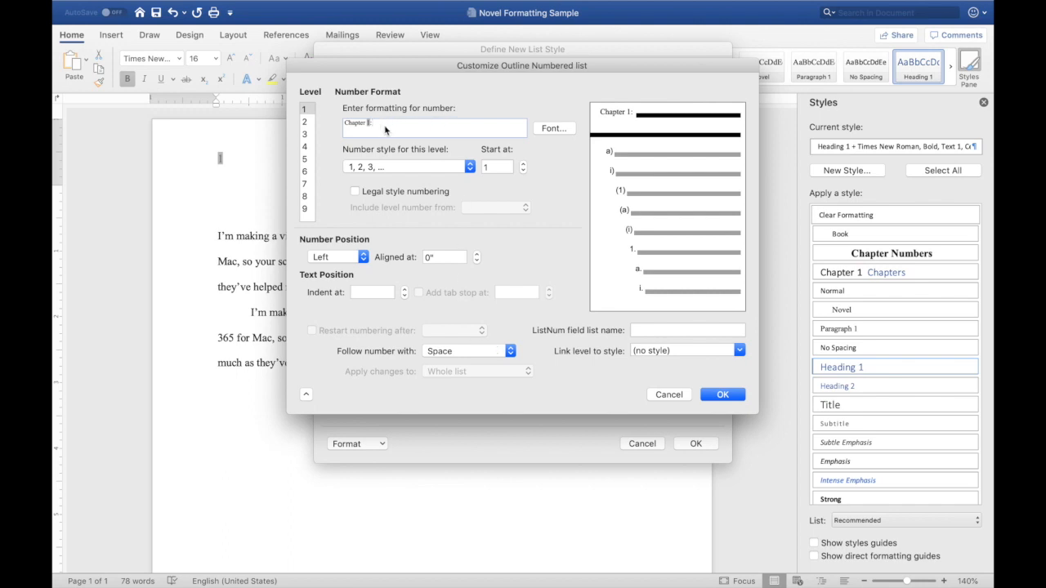
{"action": "left_click", "coordinate": [740, 351]}
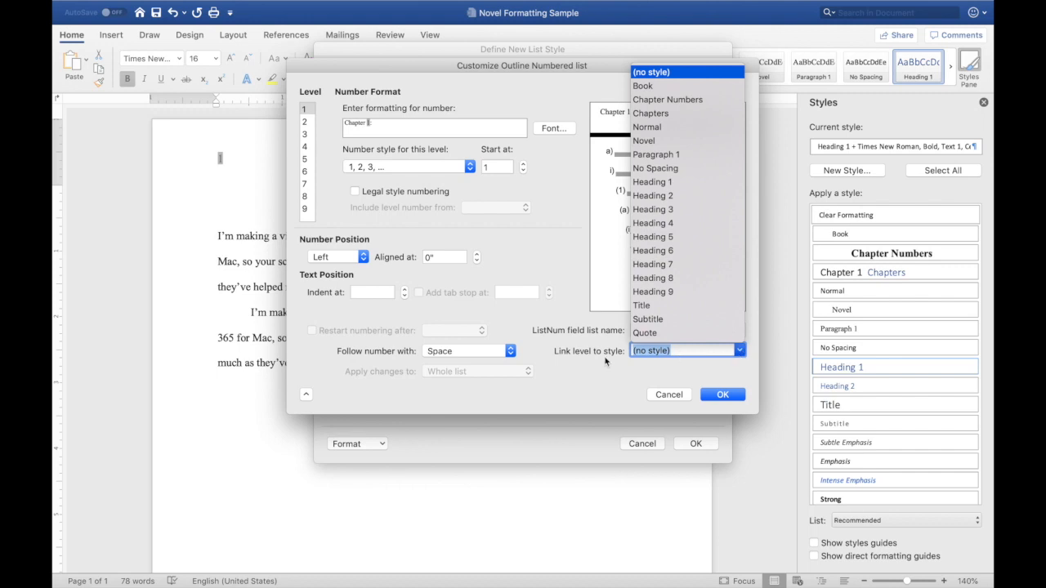
{"action": "left_click", "coordinate": [668, 100]}
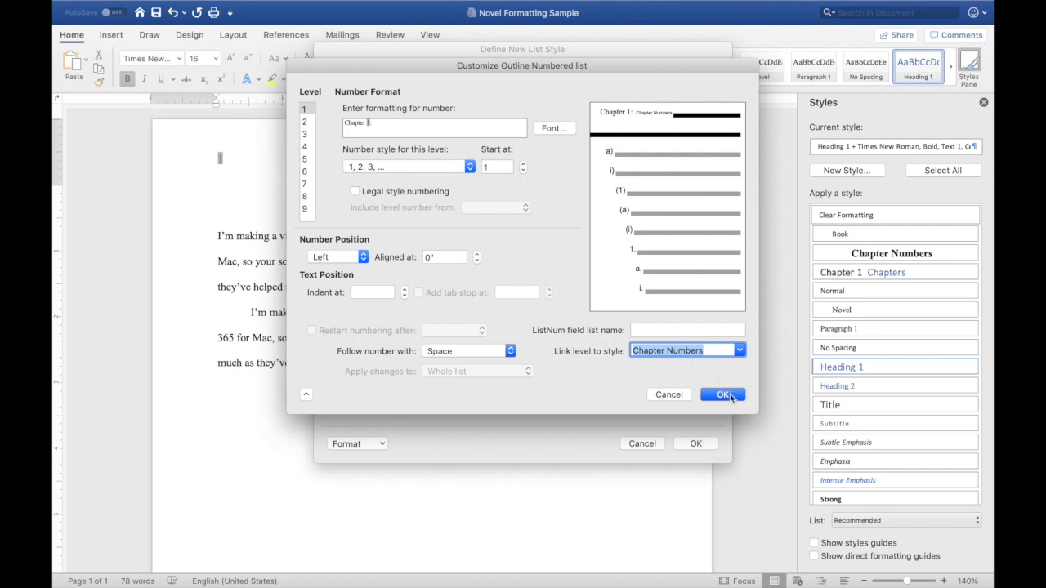
{"action": "left_click", "coordinate": [723, 394]}
{"action": "left_click", "coordinate": [696, 445]}
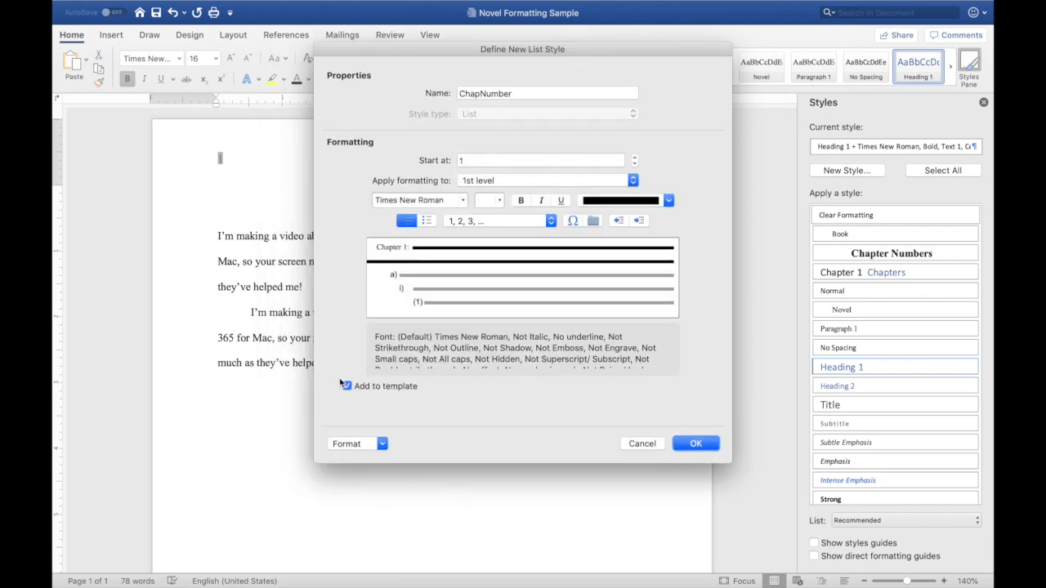
{"action": "left_click", "coordinate": [695, 445]}
- Title the first chapter heading The Coolest Ever Styles in MS Word and close the Styles pane
{"action": "left_click", "coordinate": [474, 205]}
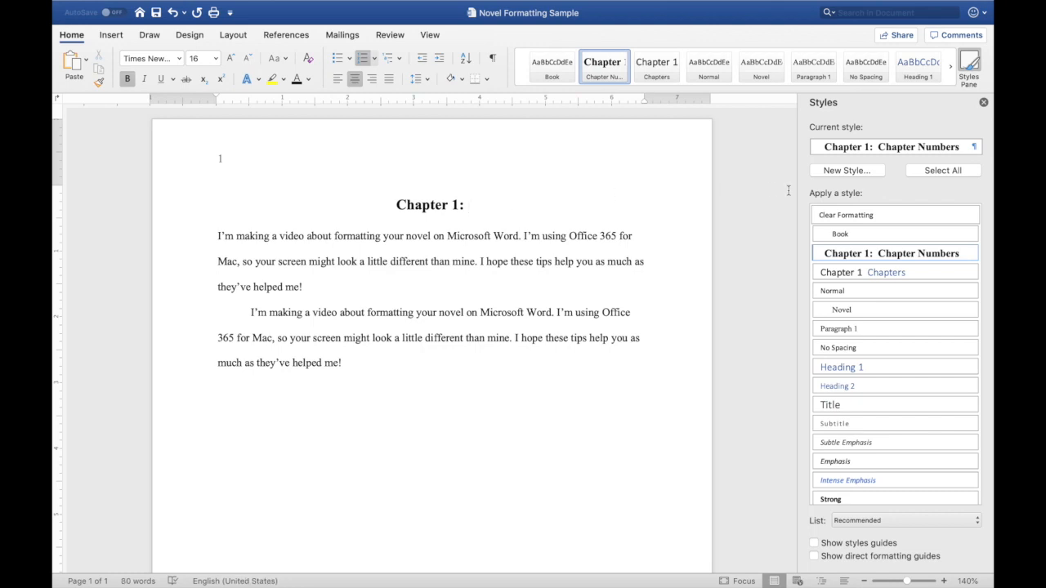
{"action": "type", "text": "The Coolest"}
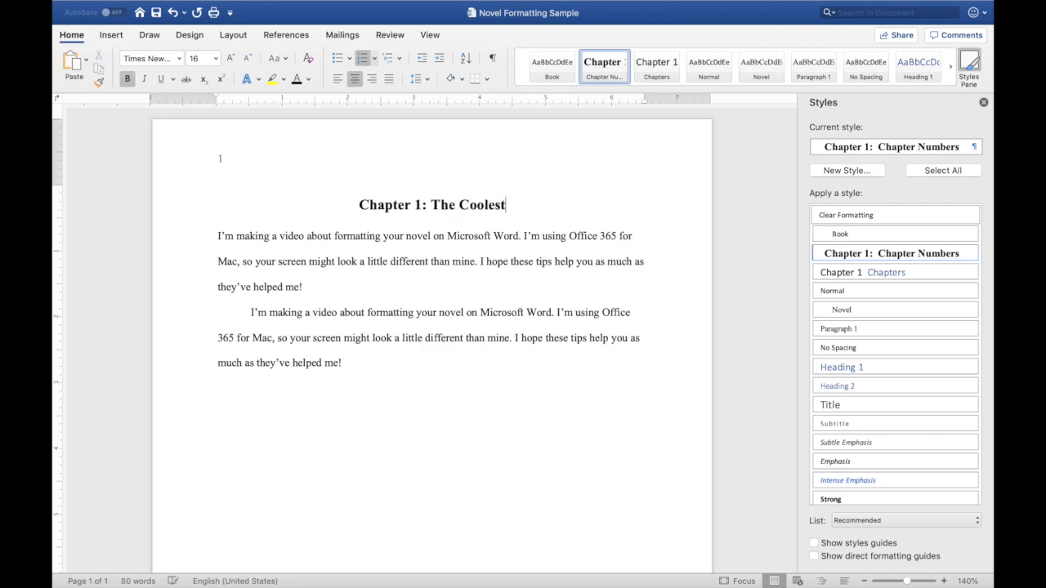
{"action": "type", "text": " Ever "}
{"action": "type", "text": "St"}
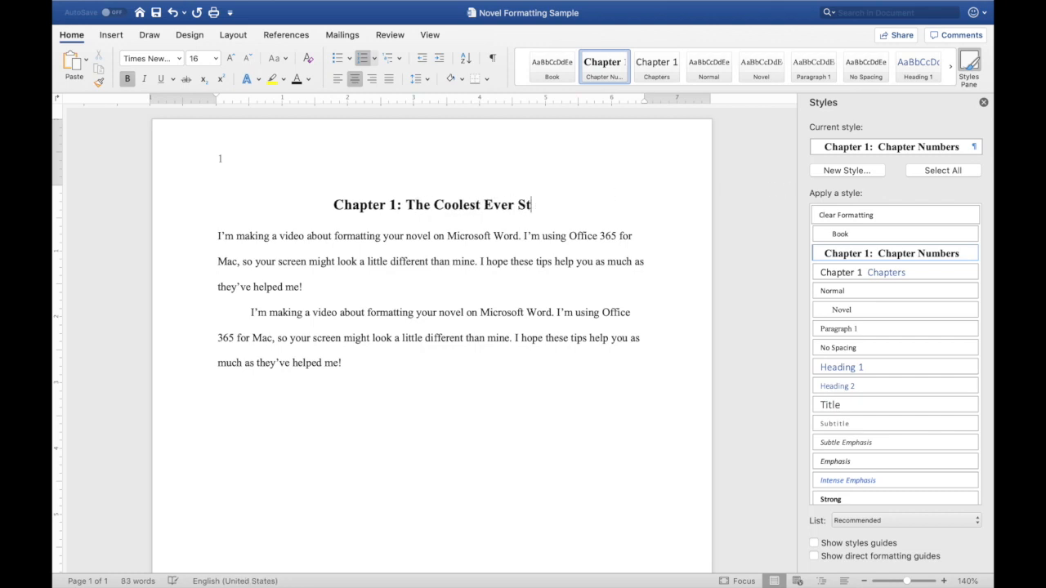
{"action": "type", "text": "yles in MS Word"}
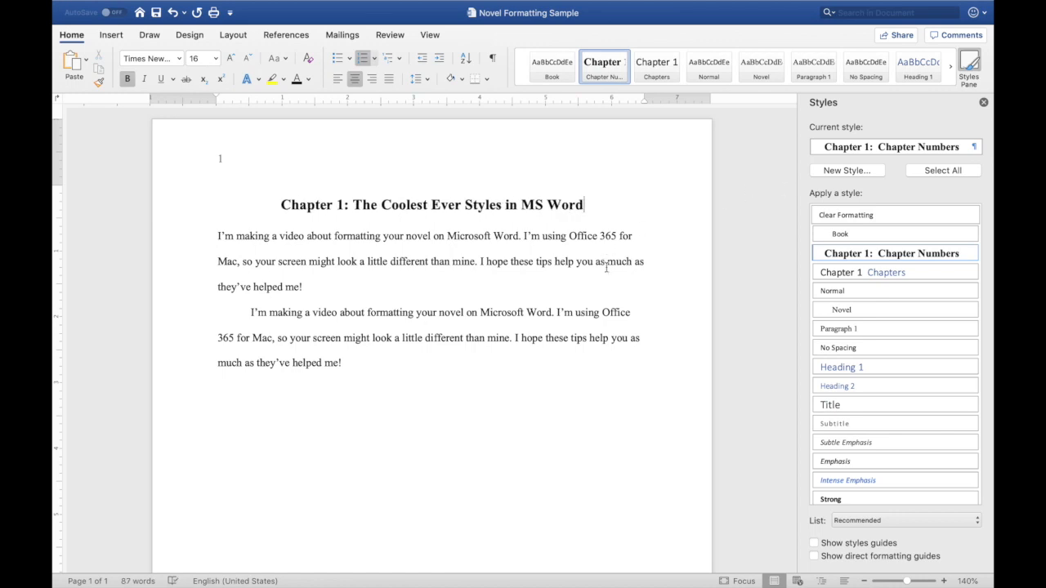
{"action": "left_click", "coordinate": [984, 103]}
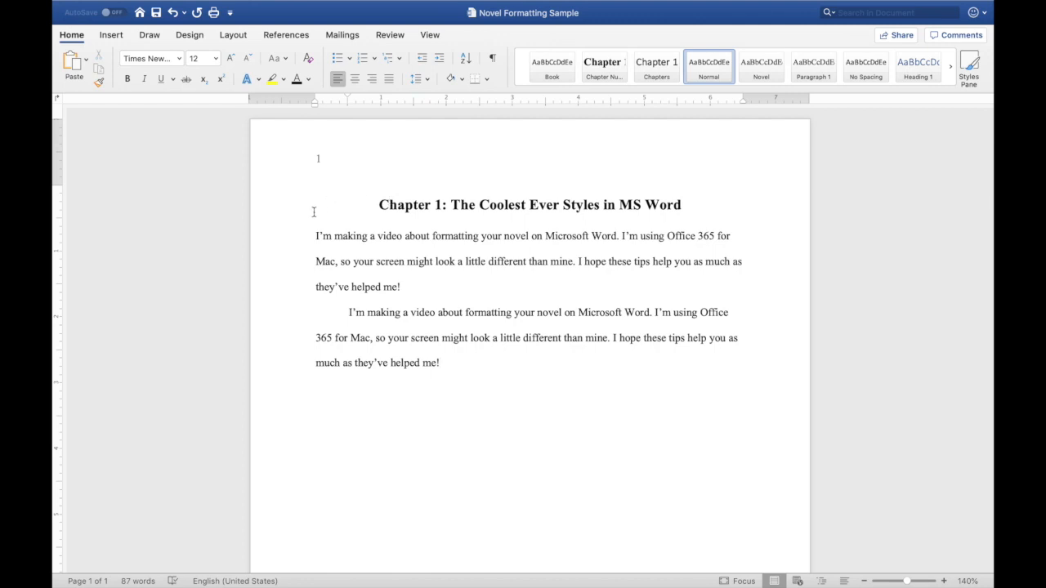
- Insert a page break after the text and apply the Chapter Numbers style on the new page
{"action": "mouse_move", "coordinate": [233, 6]}
{"action": "left_click", "coordinate": [229, 6]}
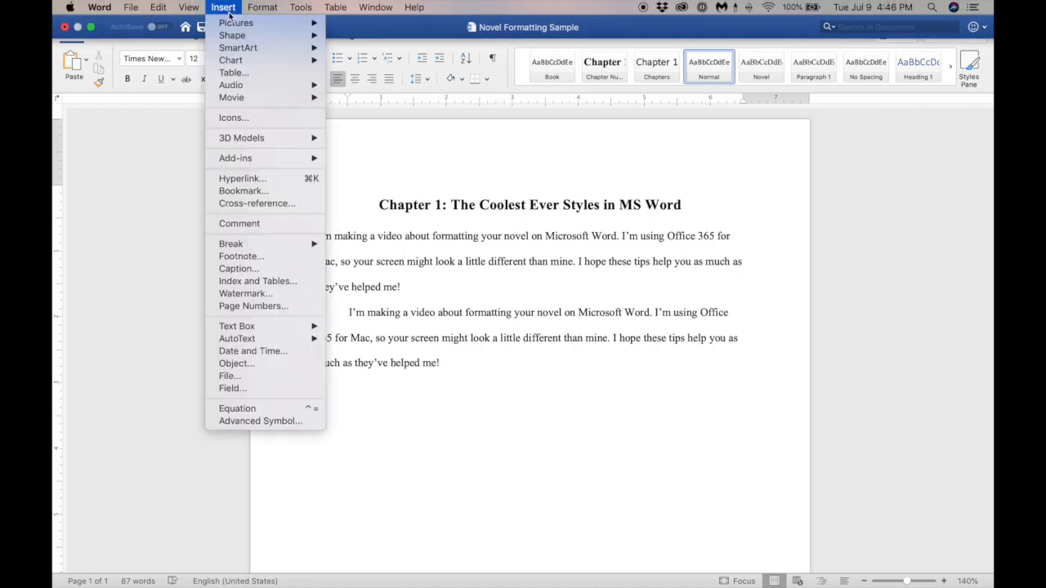
{"action": "mouse_move", "coordinate": [260, 244]}
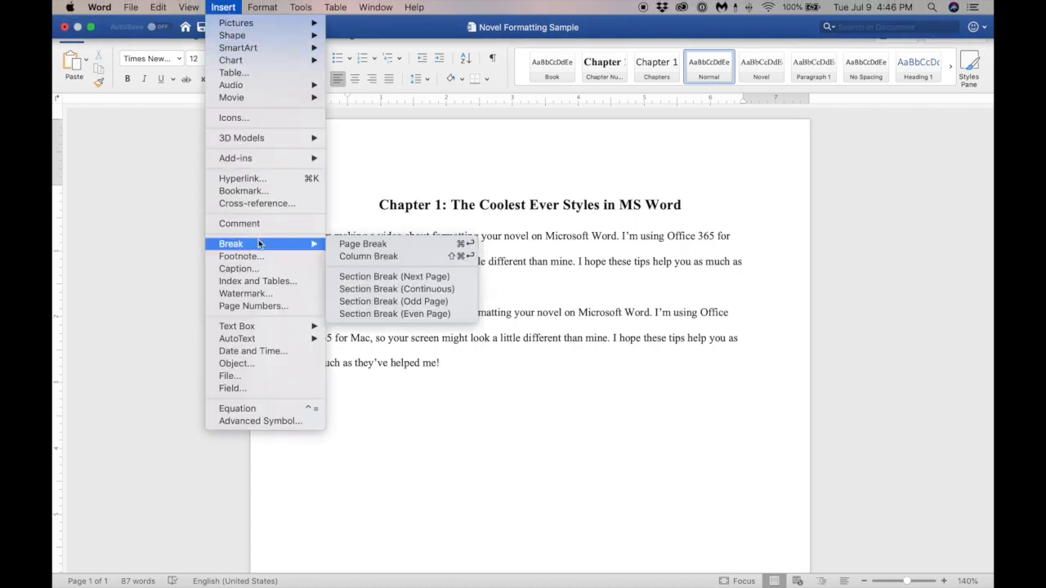
{"action": "left_click", "coordinate": [361, 245]}
{"action": "scroll", "coordinate": [566, 452], "scroll_direction": "down", "scroll_amount": 4}
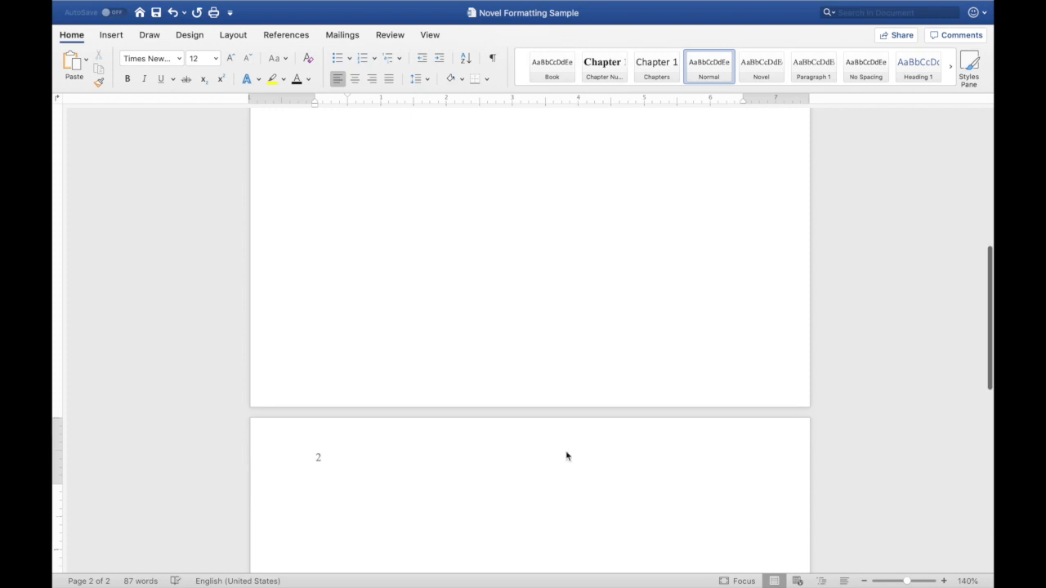
{"action": "scroll", "coordinate": [565, 450], "scroll_direction": "down", "scroll_amount": 5}
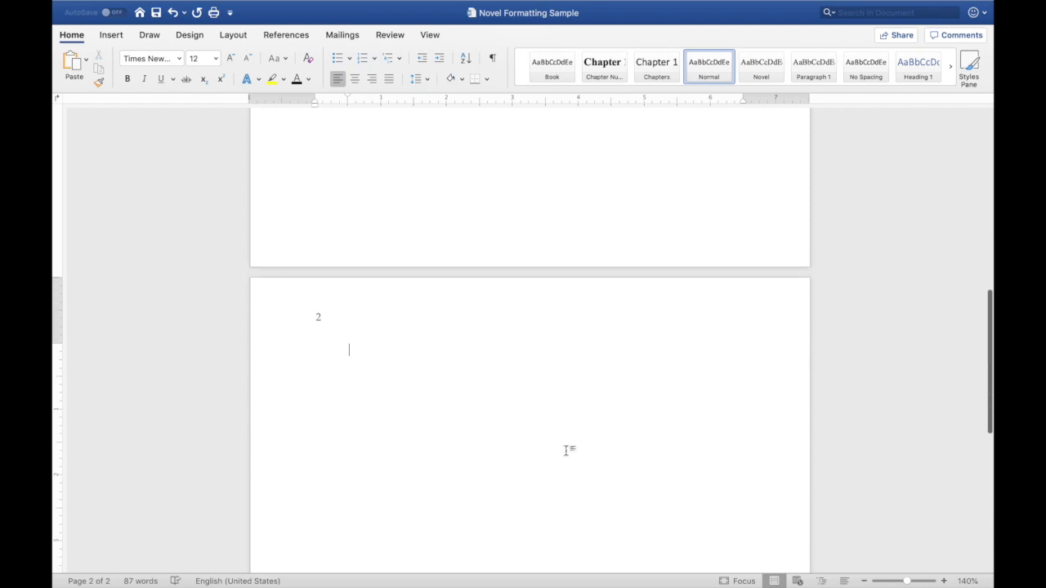
{"action": "scroll", "coordinate": [565, 450], "scroll_direction": "up", "scroll_amount": 1}
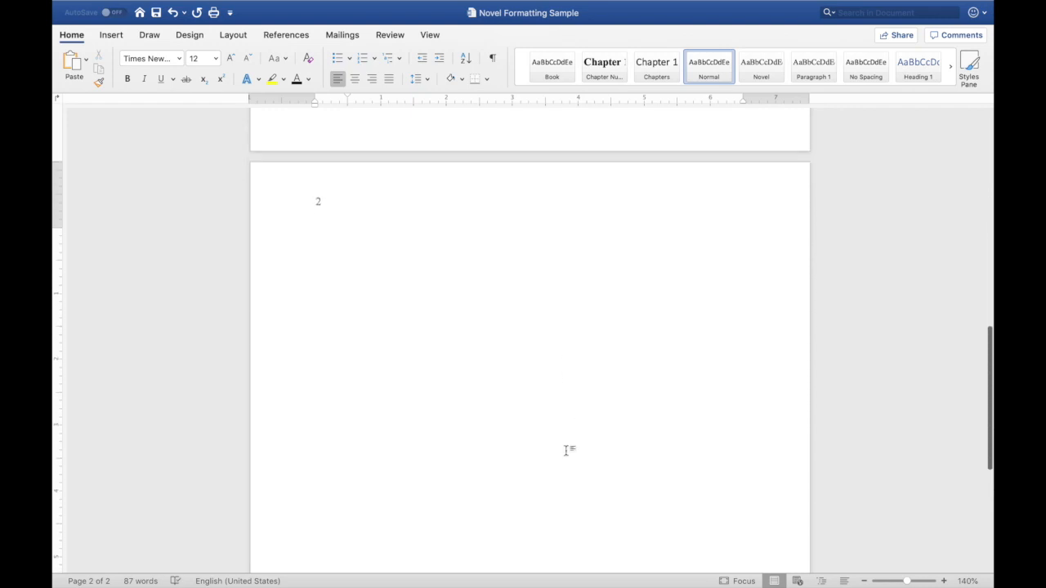
{"action": "left_click", "coordinate": [614, 71]}
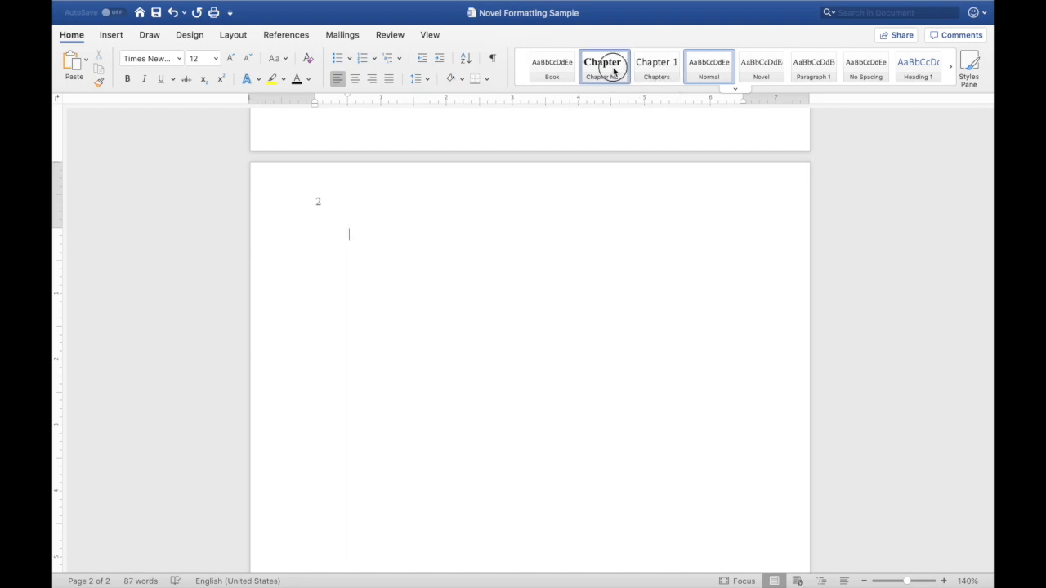
{"action": "type", "text": "The "}
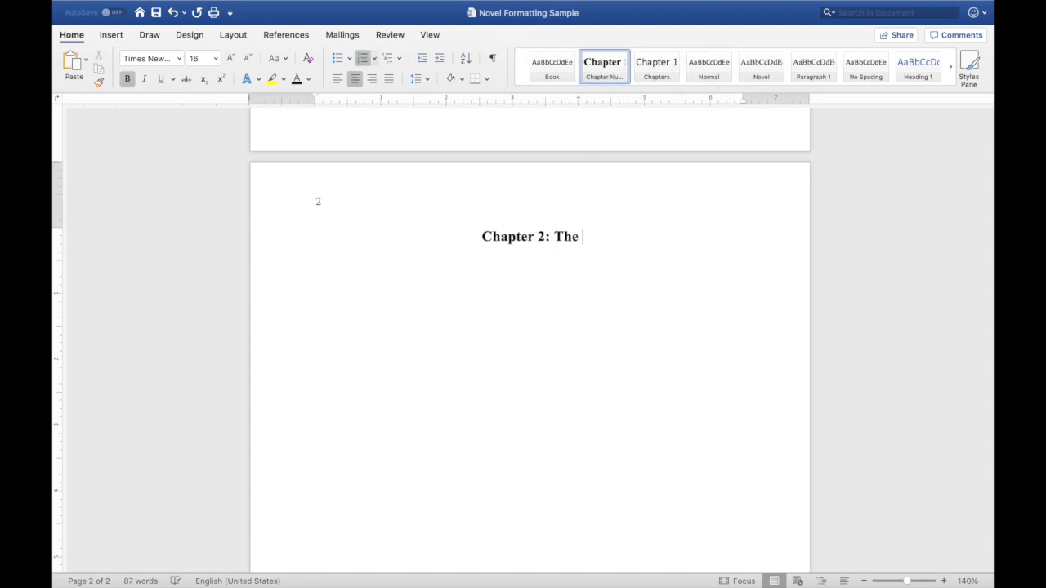
{"action": "type", "text": "Second Chapter"}
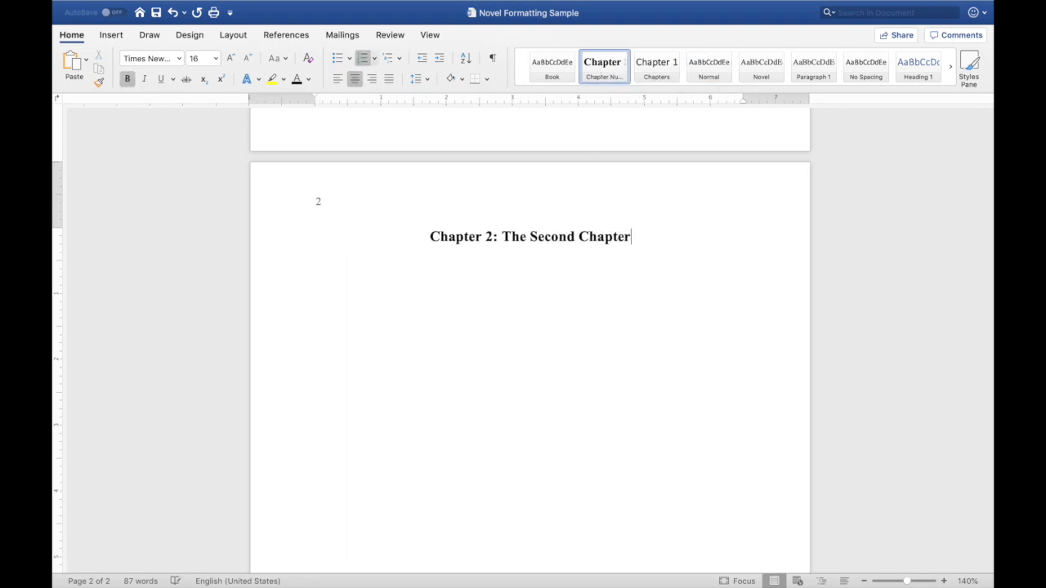
{"action": "key", "text": "Return"}
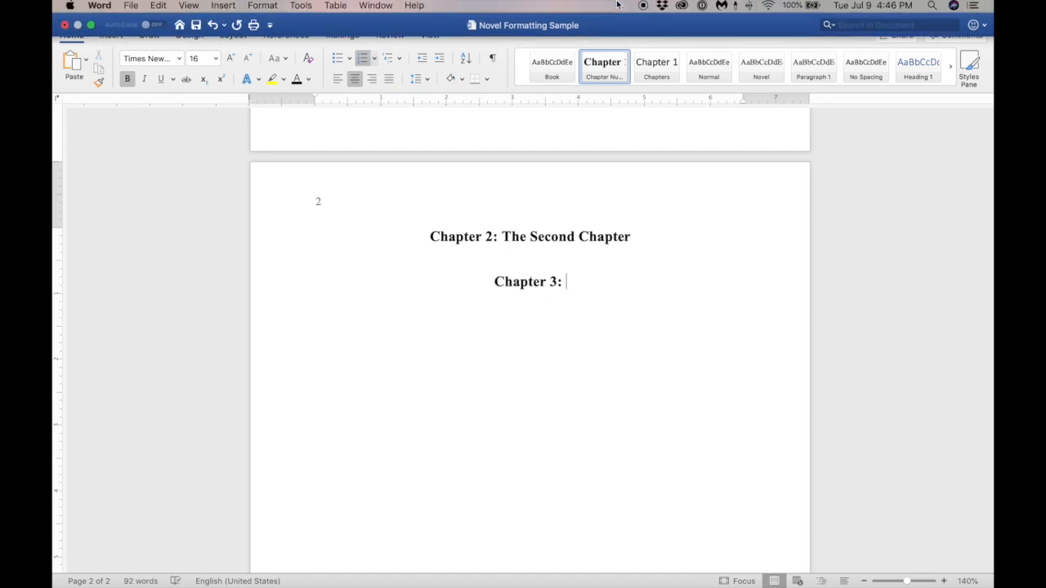
{"action": "key", "text": "super+z"}
{"action": "key", "text": "super+z"}
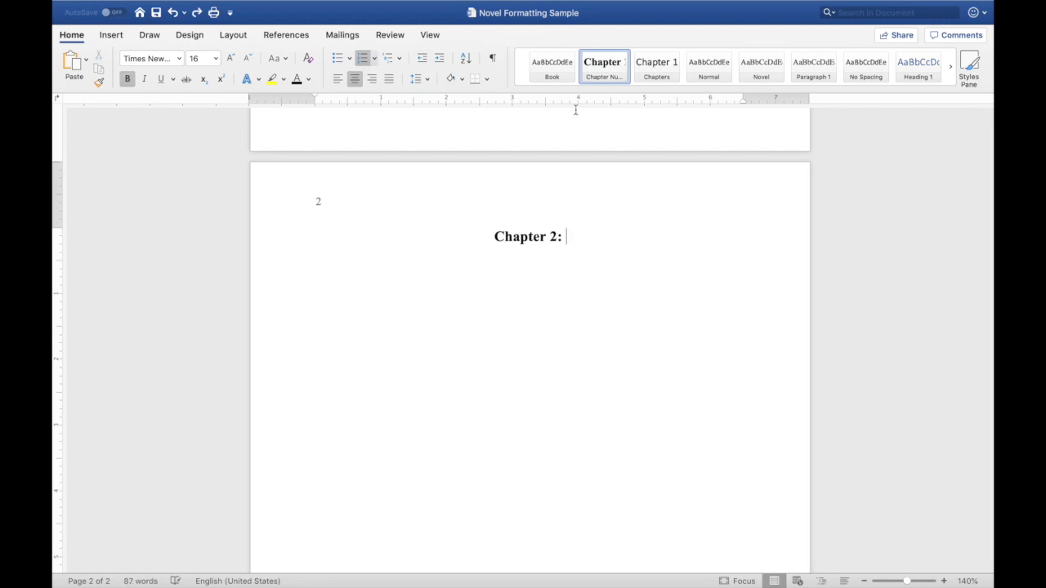
- Modify the Chapter Numbers style so its following paragraph style is Paragraph 1
{"action": "right_click", "coordinate": [605, 65]}
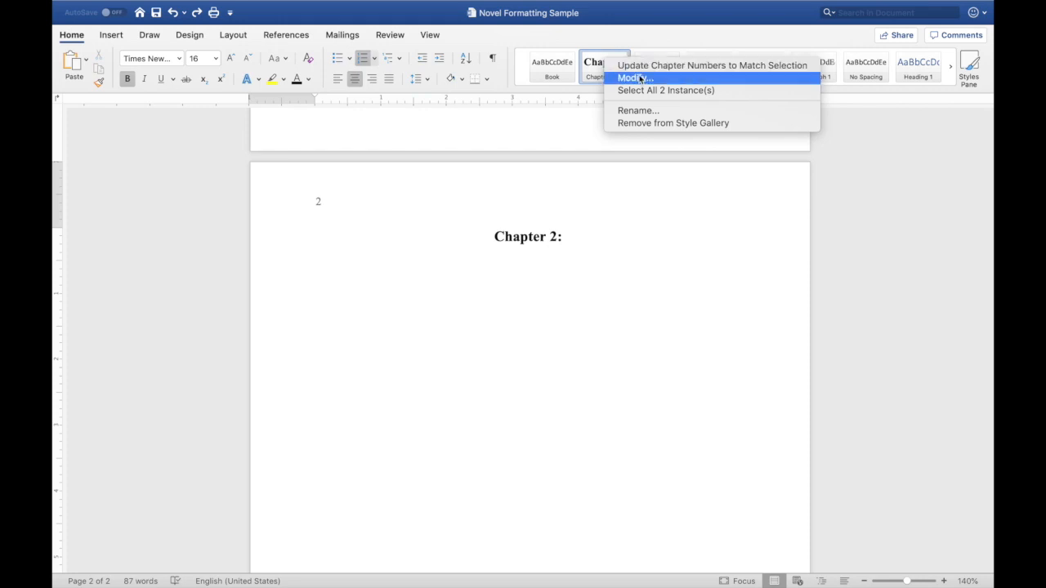
{"action": "left_click", "coordinate": [639, 80]}
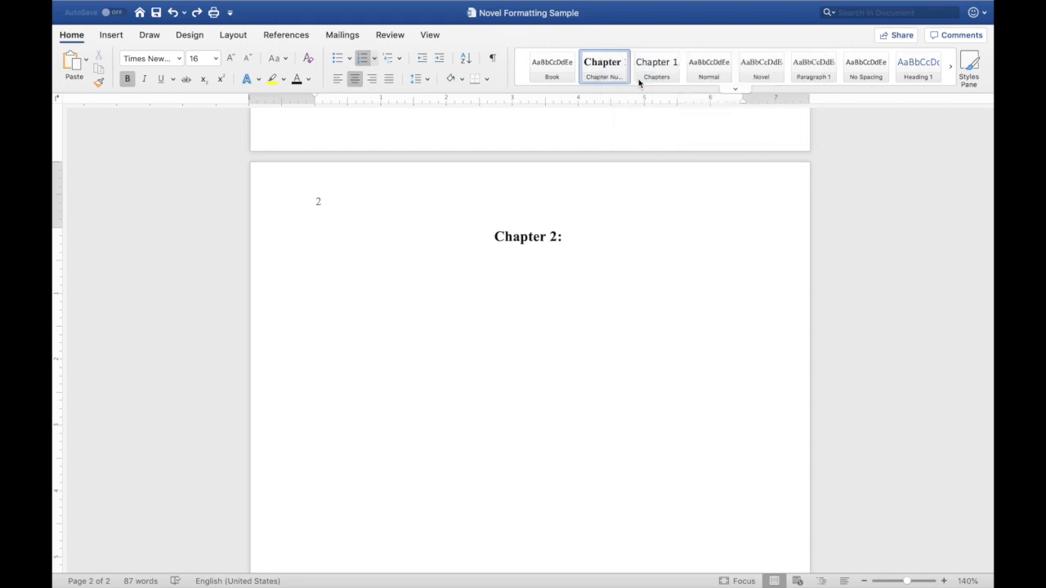
{"action": "left_click", "coordinate": [346, 386]}
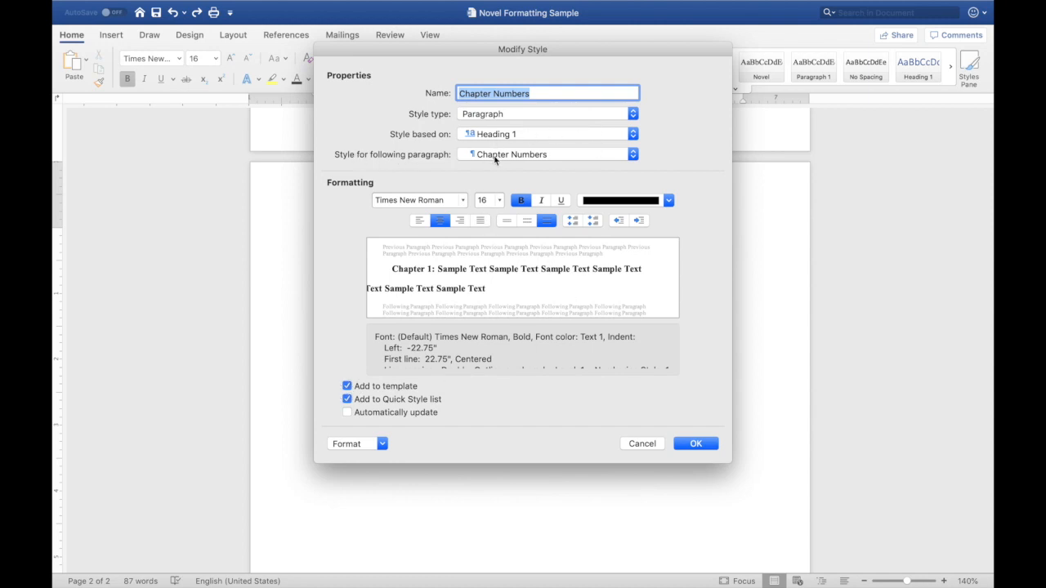
{"action": "left_click", "coordinate": [634, 154]}
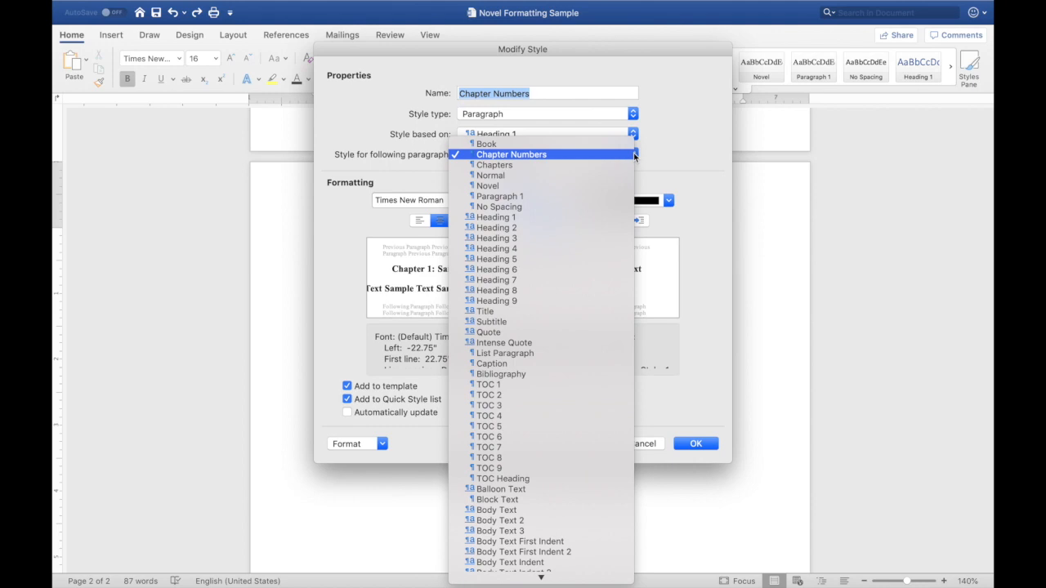
{"action": "left_click", "coordinate": [584, 197]}
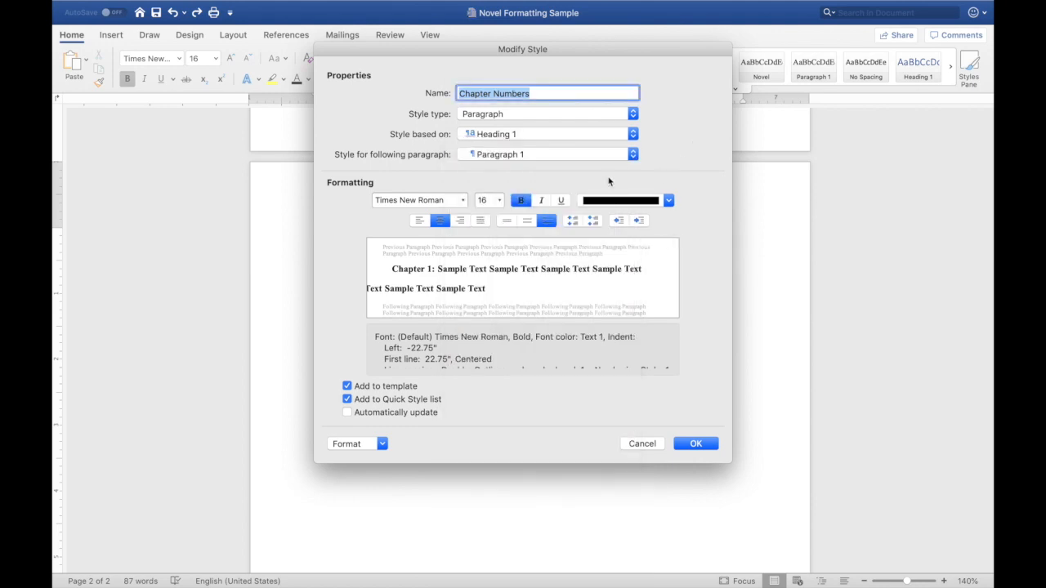
{"action": "left_click", "coordinate": [699, 443]}
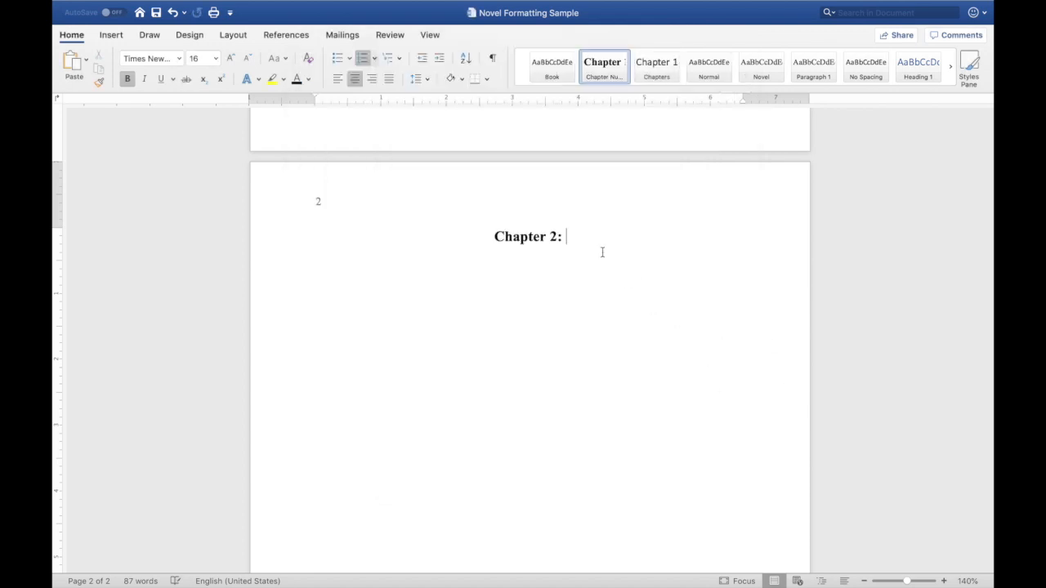
- Title chapter 2 The Second Chapter and add a first paragraph reading Look ma! No indentation!
{"action": "type", "text": "The Second"}
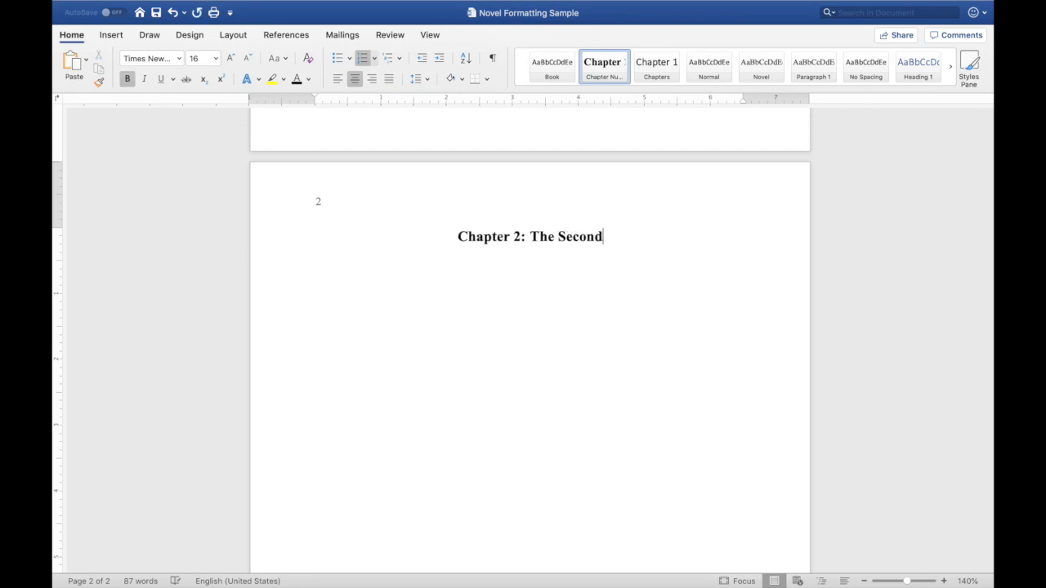
{"action": "type", "text": " Chapter"}
{"action": "key", "text": "Return"}
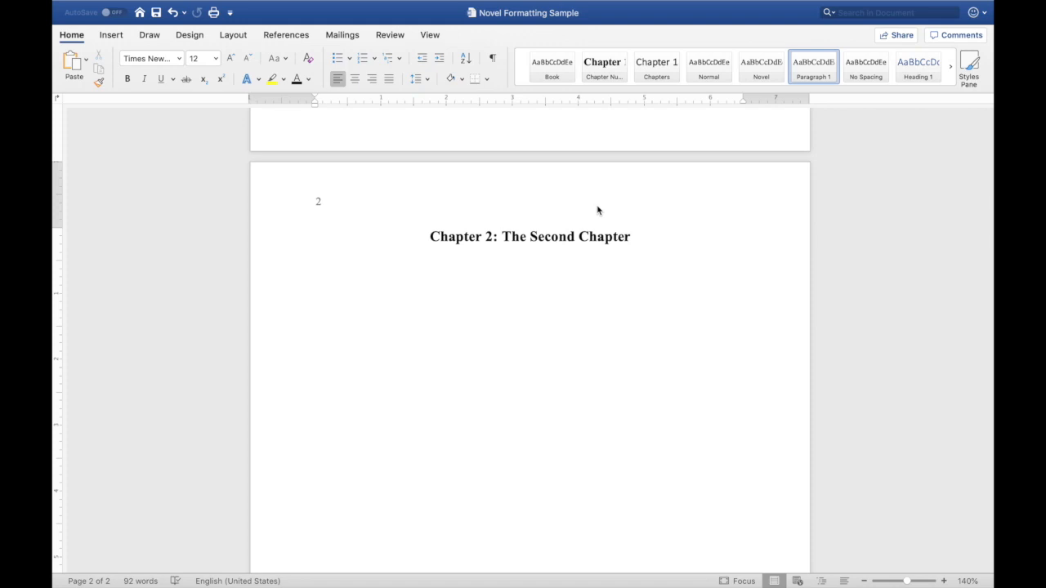
{"action": "type", "text": "Look ma! No indentation!"}
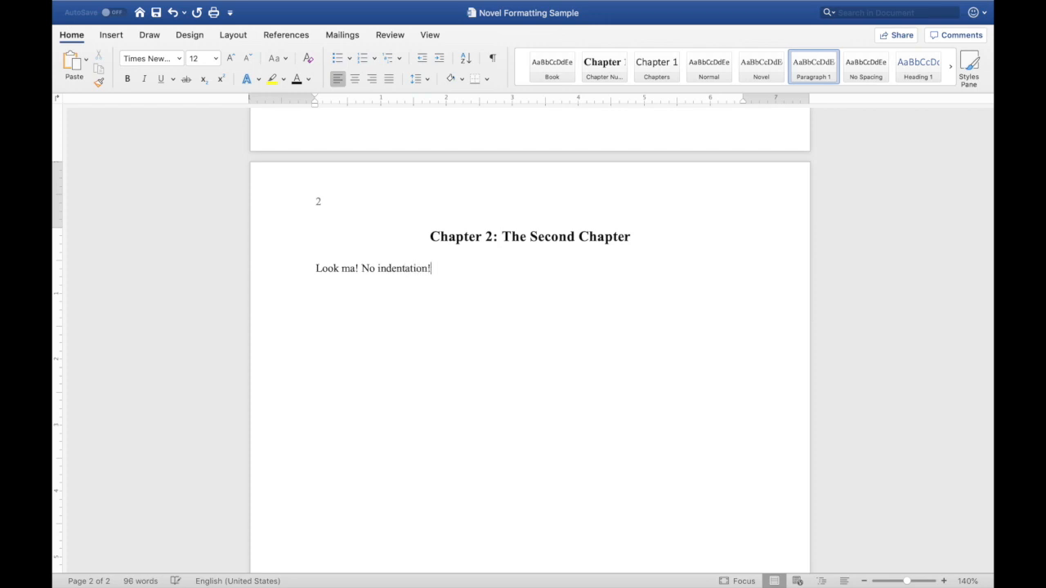
- Save the document and add a second paragraph reading So cool, automatic and easy
{"action": "key", "text": "super+s"}
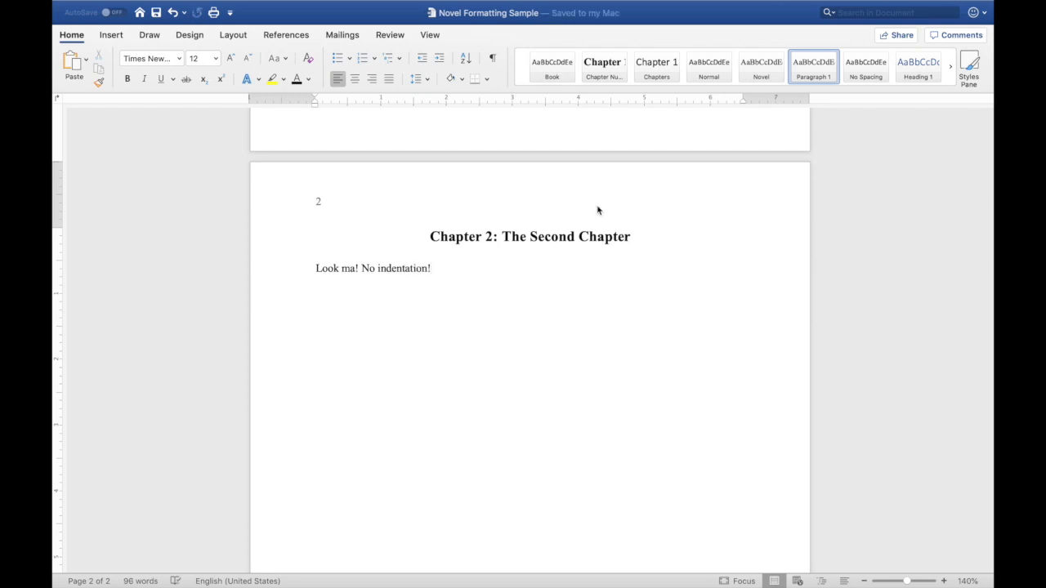
{"action": "key", "text": "Return"}
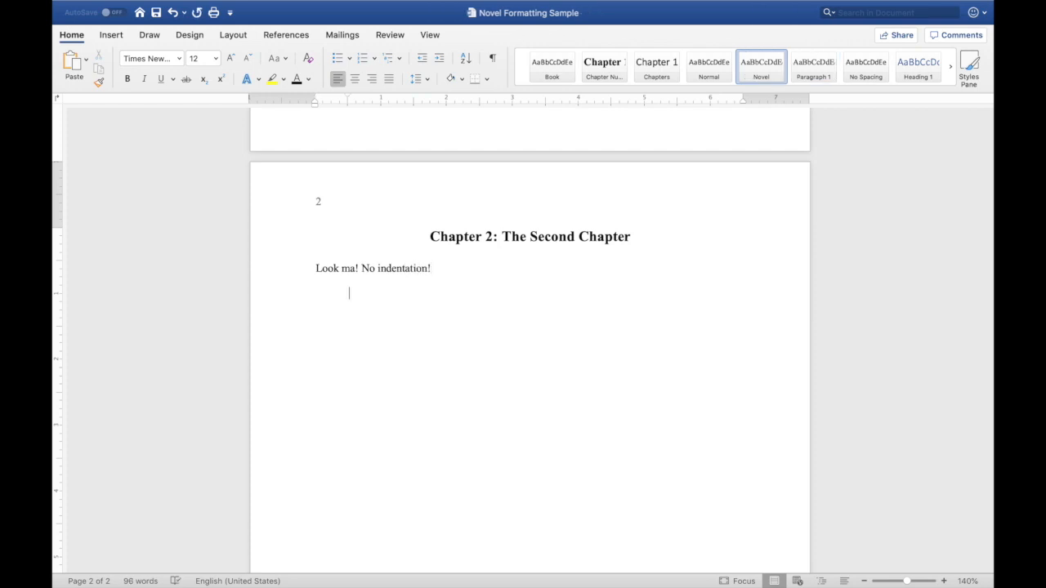
{"action": "type", "text": "So cool, automatic and easy."}
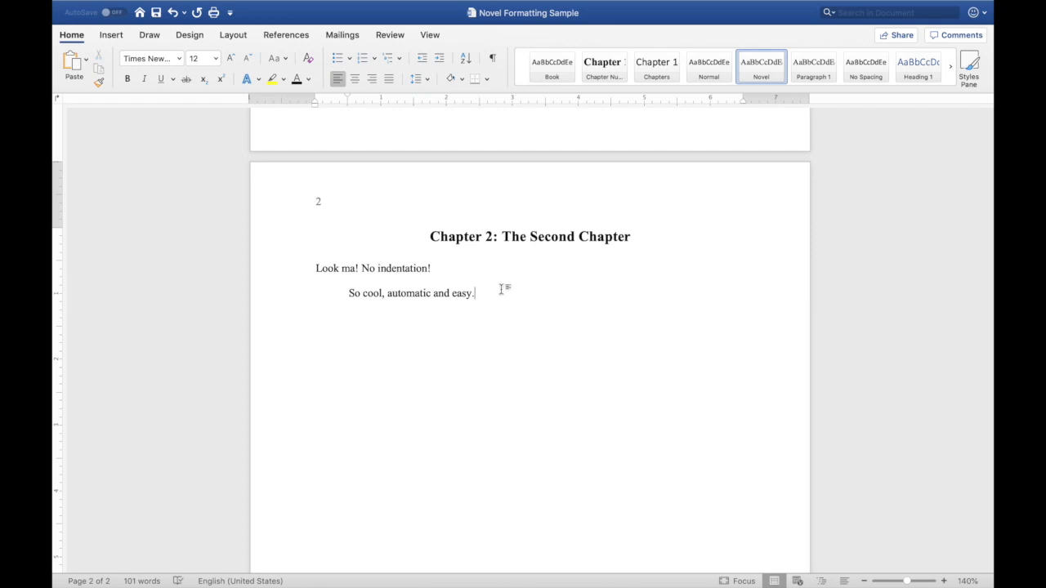
- Insert a page break and start a new Chapter Numbers heading titled Tres
{"action": "key", "text": "super+Return"}
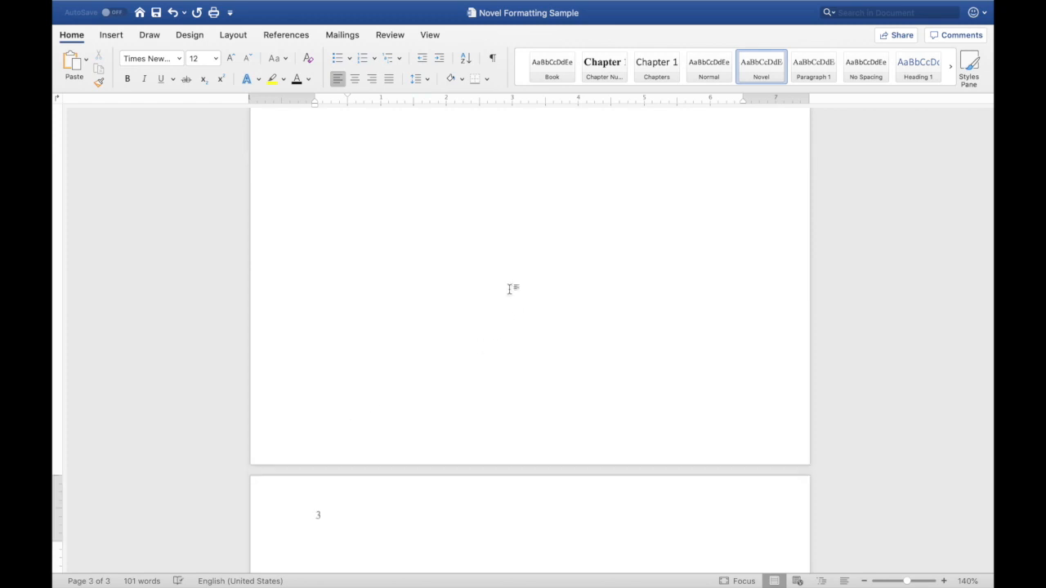
{"action": "left_click", "coordinate": [605, 66]}
{"action": "type", "text": "Tres"}
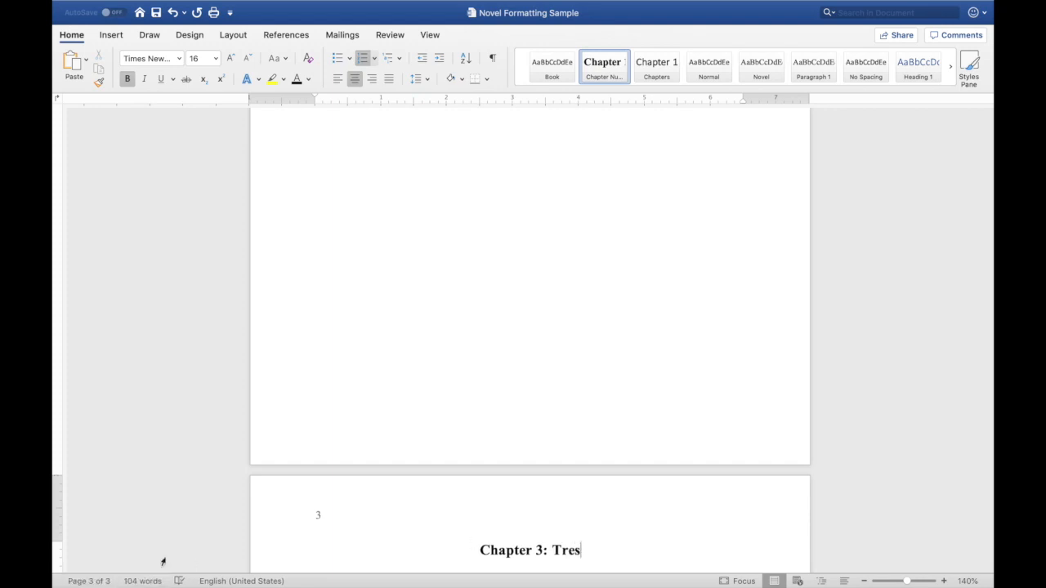
- Open the navigation pane's Document Map and jump between the chapter headings
{"action": "left_click", "coordinate": [93, 581]}
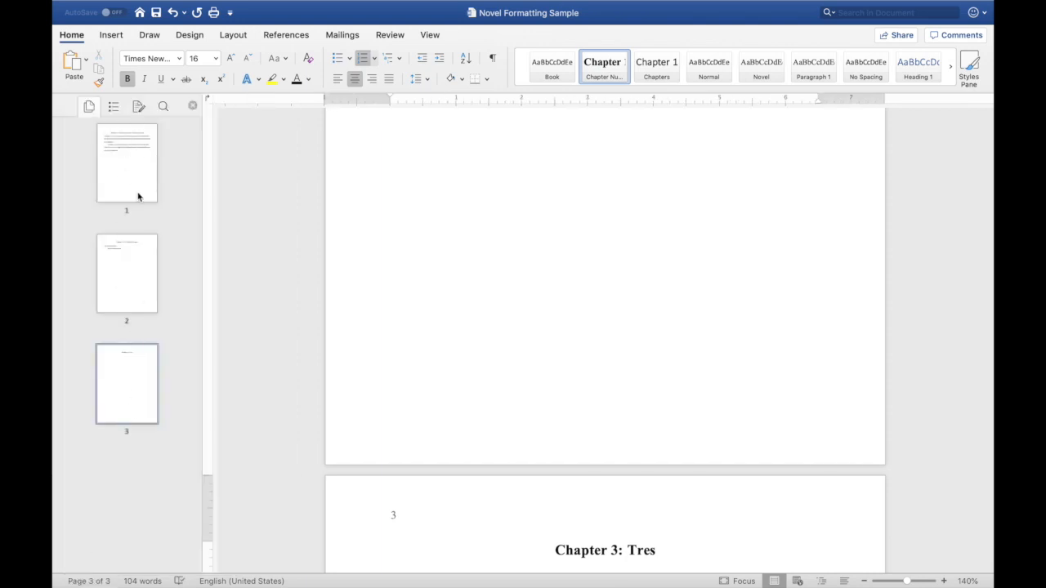
{"action": "left_click", "coordinate": [116, 107]}
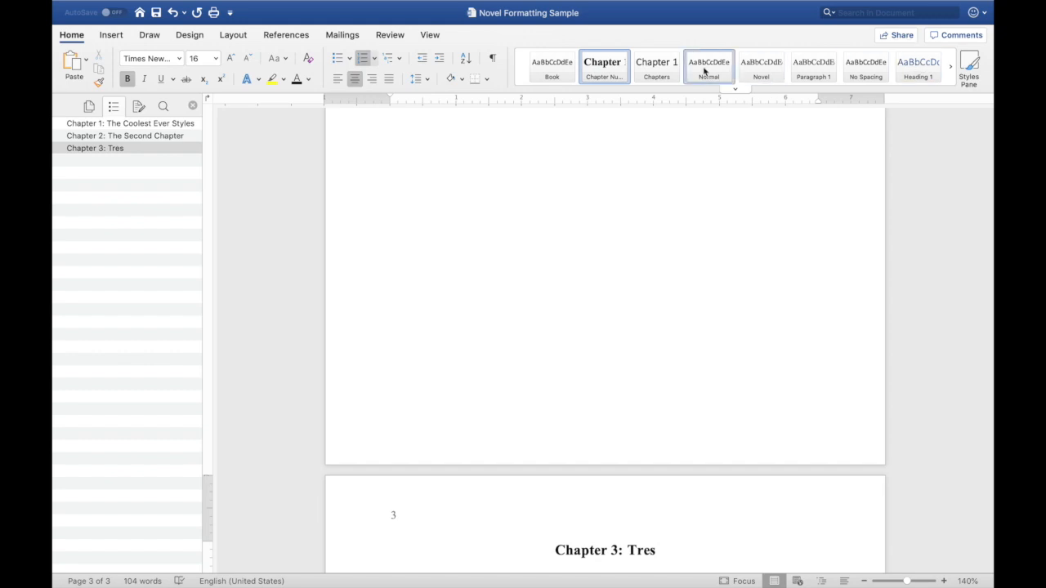
{"action": "left_click", "coordinate": [117, 138]}
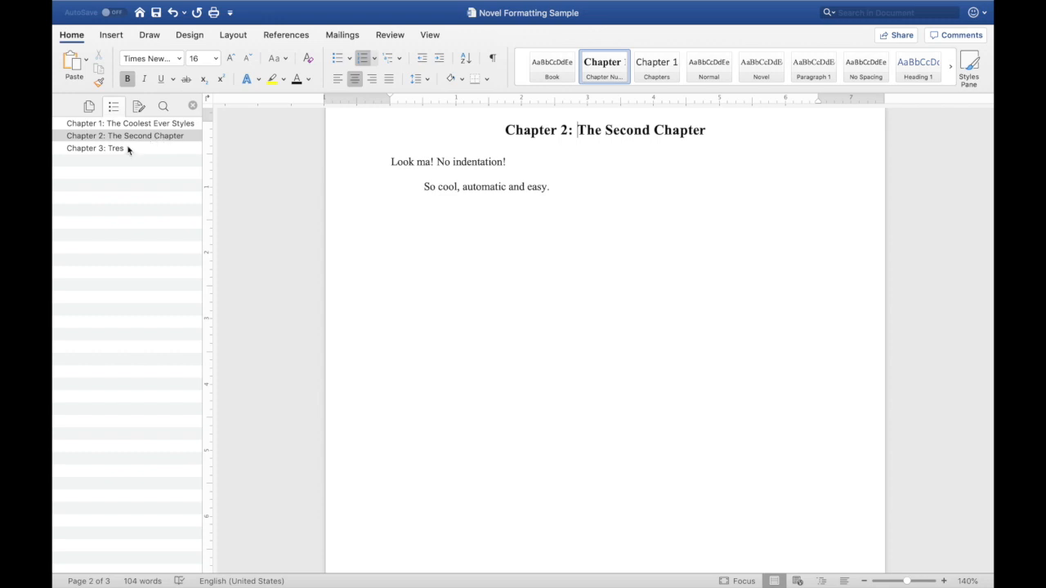
{"action": "left_click", "coordinate": [128, 149]}
{"action": "left_click", "coordinate": [136, 126]}
{"action": "left_click", "coordinate": [131, 136]}
{"action": "left_click", "coordinate": [115, 151]}
{"action": "left_click", "coordinate": [135, 125]}
{"action": "scroll", "coordinate": [533, 165], "scroll_direction": "up", "scroll_amount": 3}
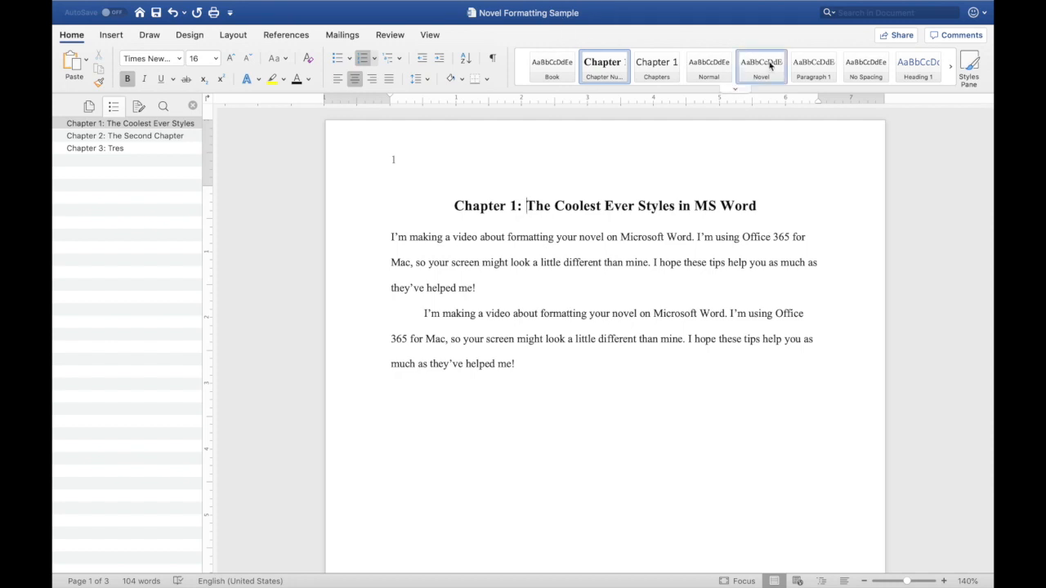
- Save the document
{"action": "left_click", "coordinate": [156, 14]}
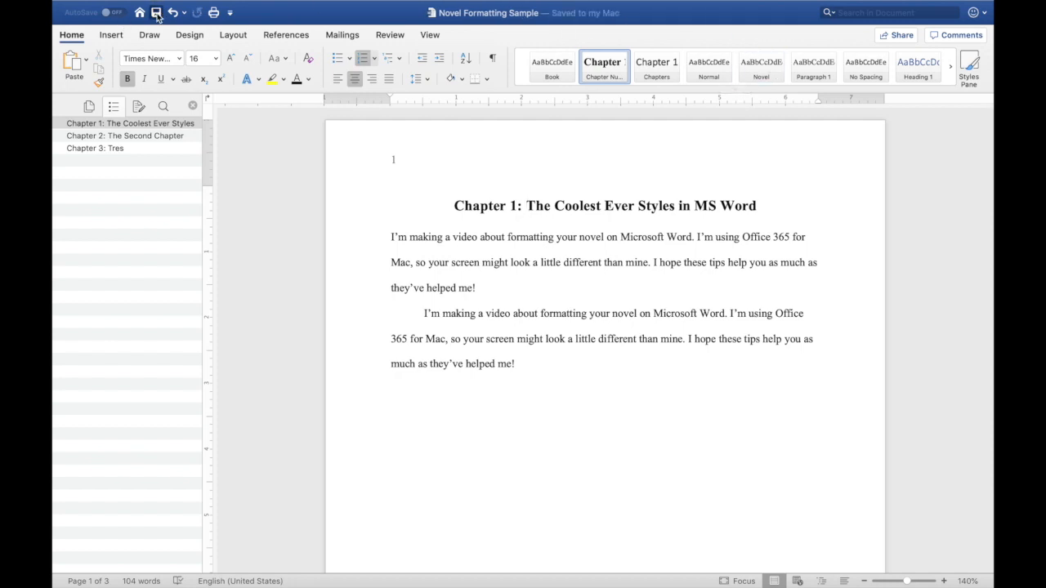
{"action": "mouse_move", "coordinate": [122, 7]}
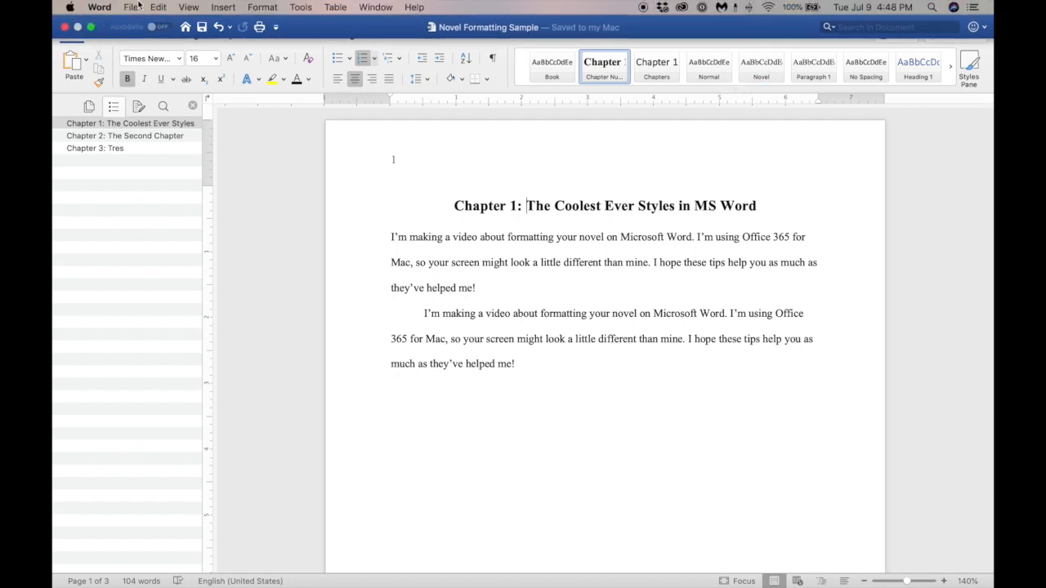
- Create a new blank document and type a Chapter Numbers heading reading Chap 1 title
{"action": "left_click", "coordinate": [128, 7]}
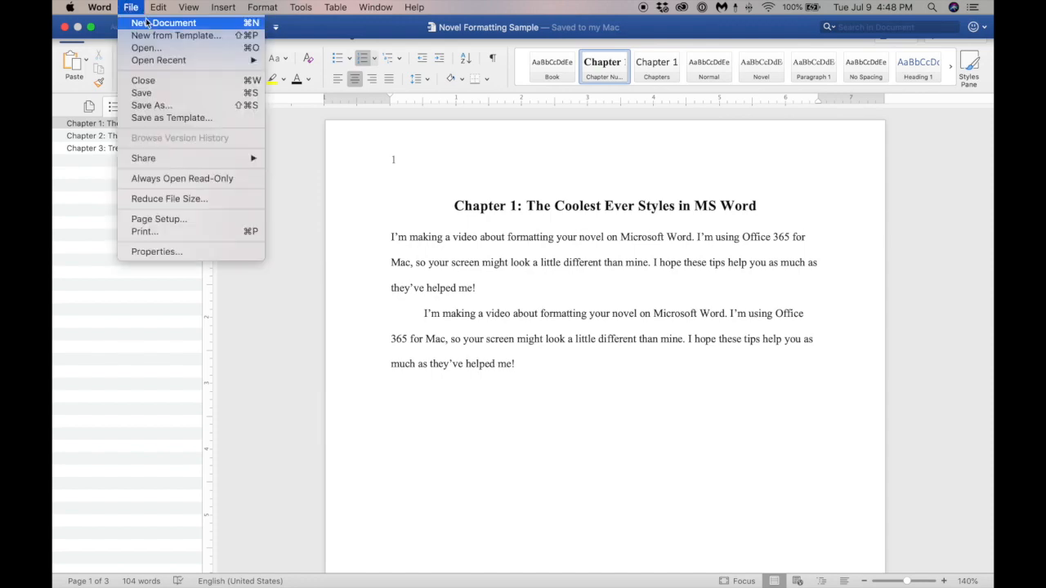
{"action": "left_click", "coordinate": [148, 24]}
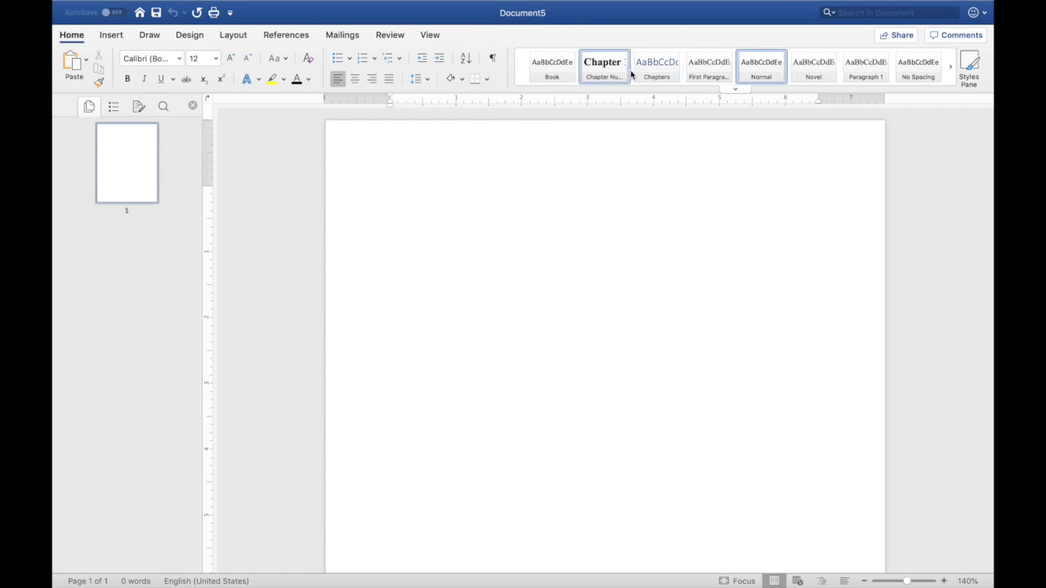
{"action": "left_click", "coordinate": [600, 74]}
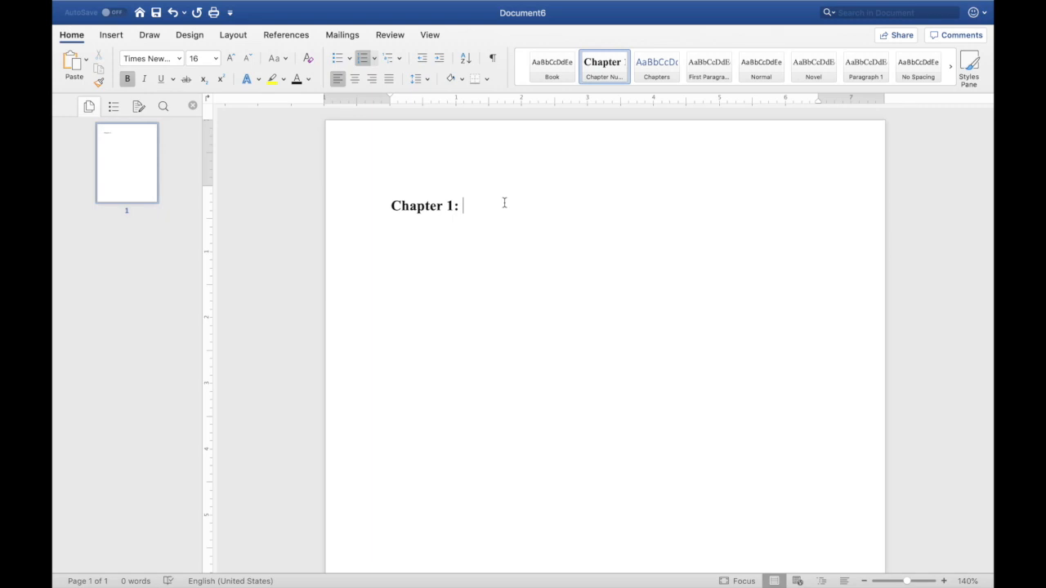
{"action": "type", "text": "Chap 1 title"}
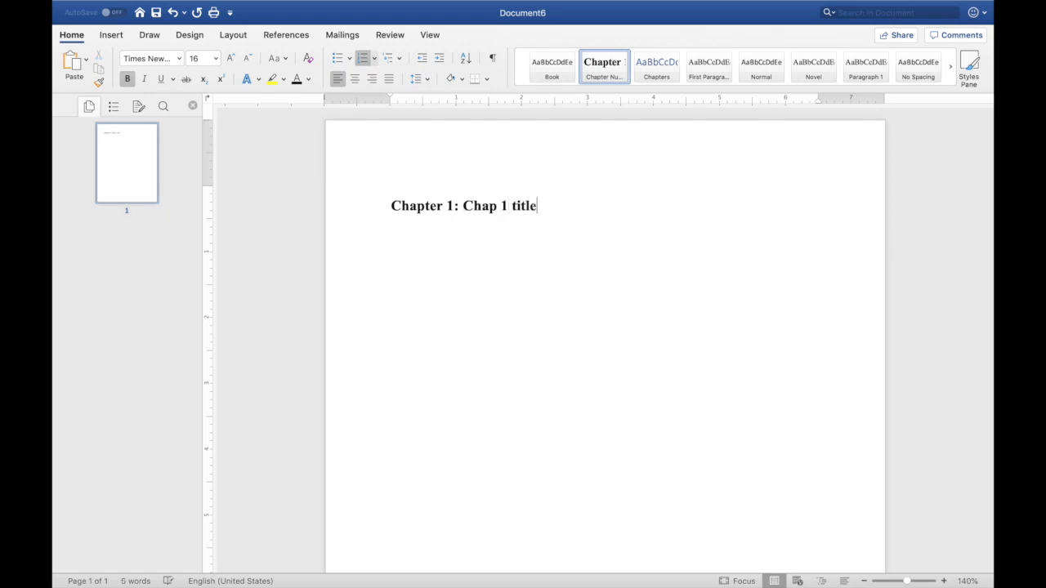
{"action": "key", "text": "Return"}
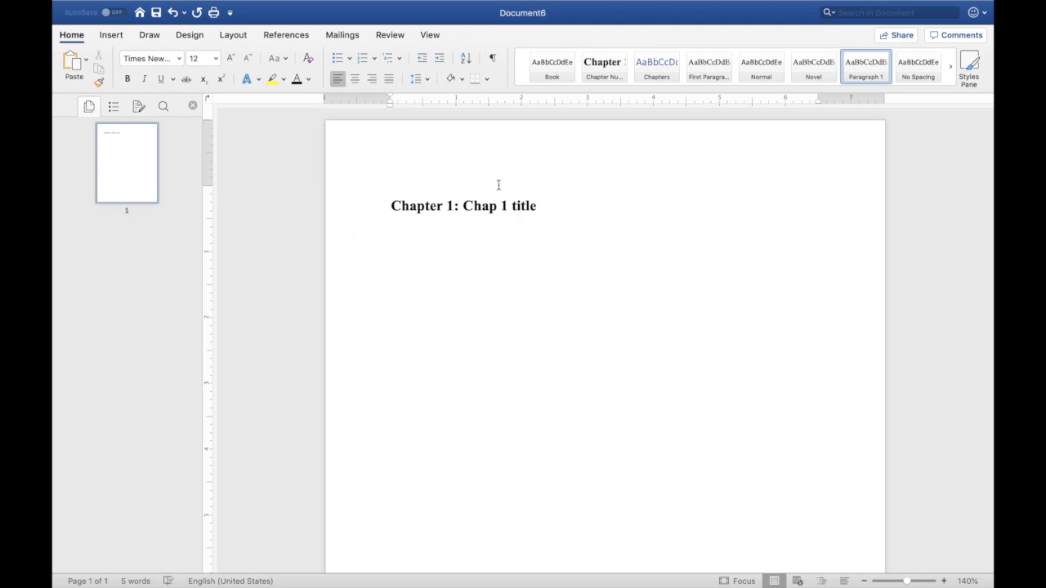
- Center the chapter heading and update the Chapter Numbers style to match the selection
{"action": "left_click", "coordinate": [414, 207]}
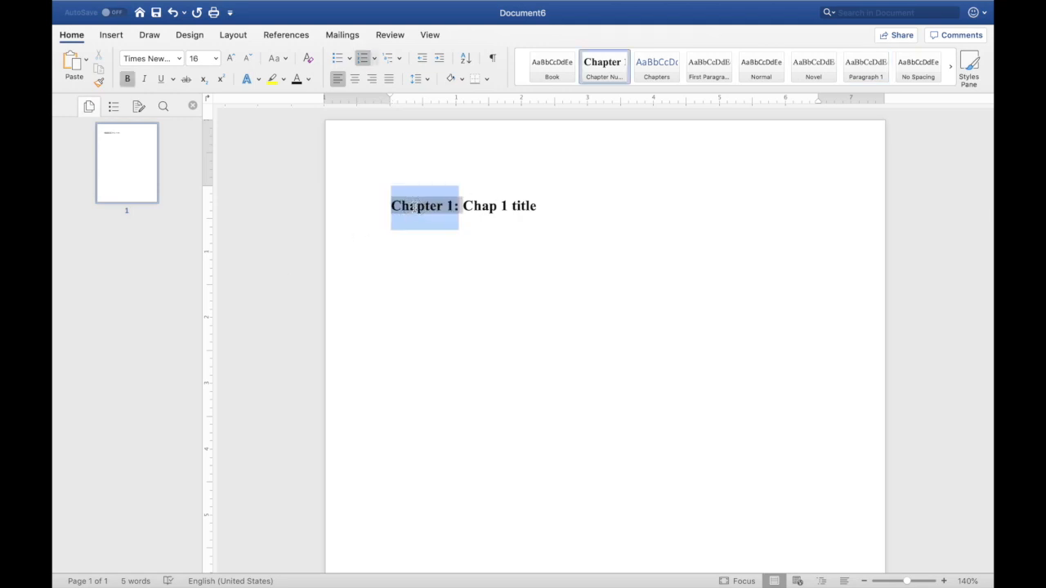
{"action": "left_click", "coordinate": [355, 78]}
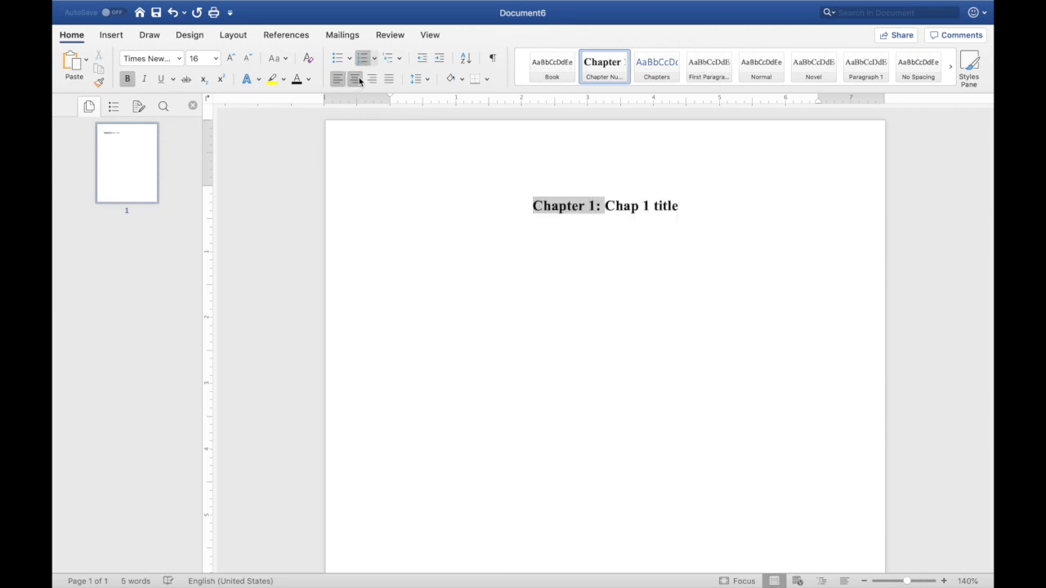
{"action": "right_click", "coordinate": [604, 65]}
{"action": "left_click", "coordinate": [631, 83]}
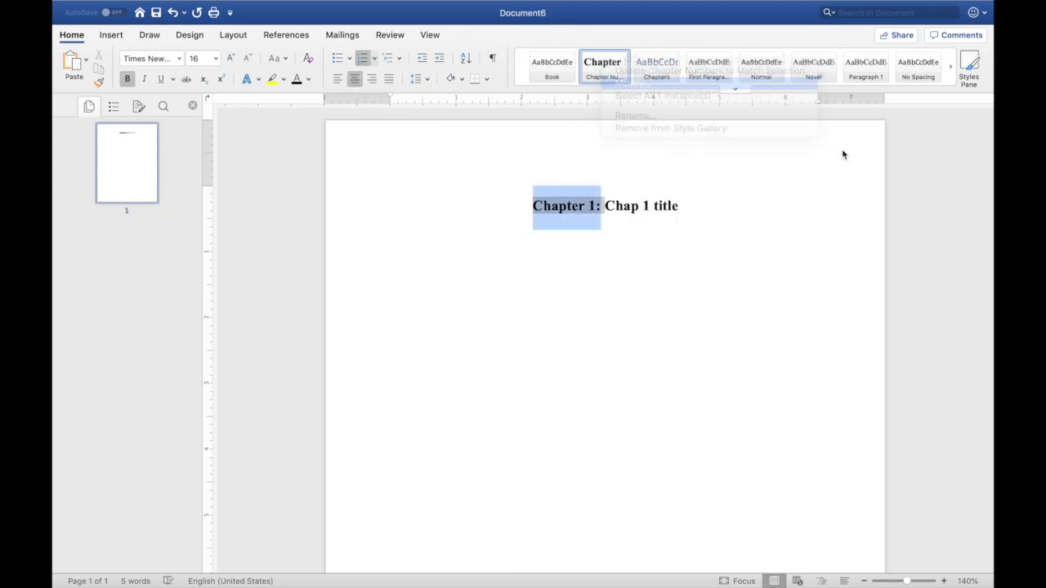
{"action": "left_click", "coordinate": [346, 385]}
{"action": "left_click", "coordinate": [440, 221]}
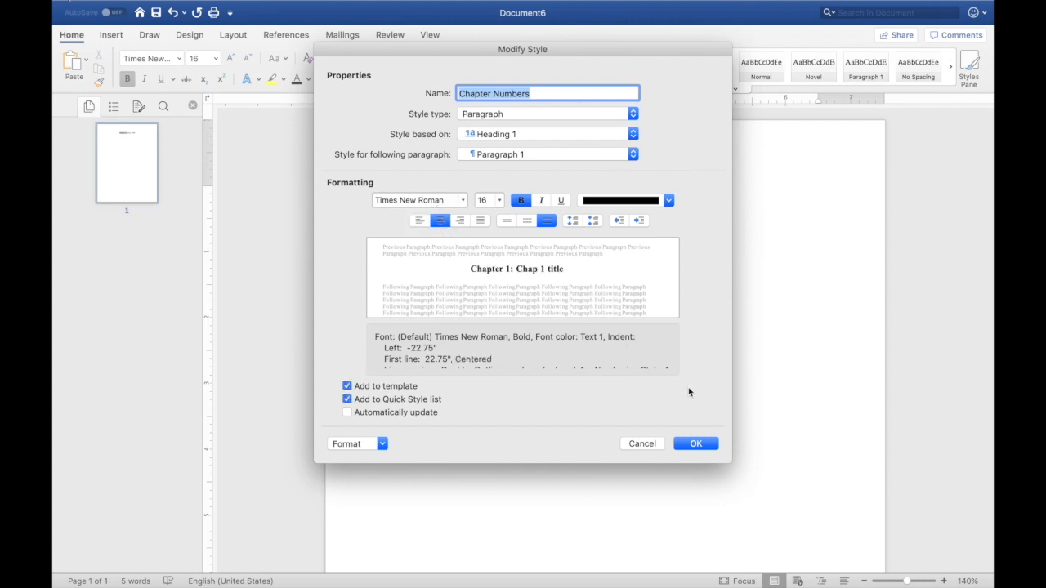
{"action": "left_click", "coordinate": [696, 444]}
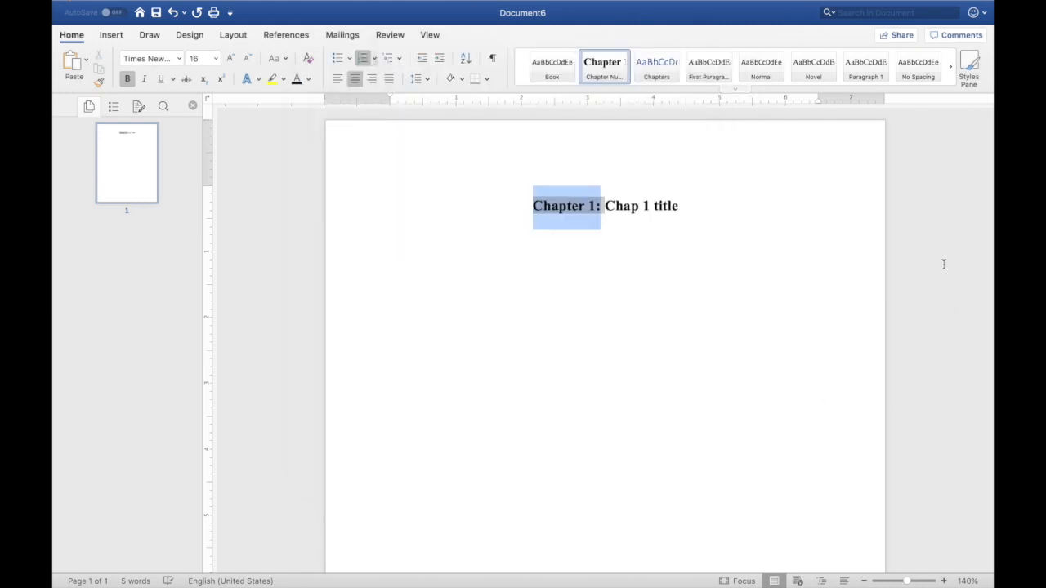
- Add two sample paragraphs, kjkjkjk and kjlkjlj, below the heading
{"action": "left_click", "coordinate": [620, 262]}
{"action": "key", "text": "Return"}
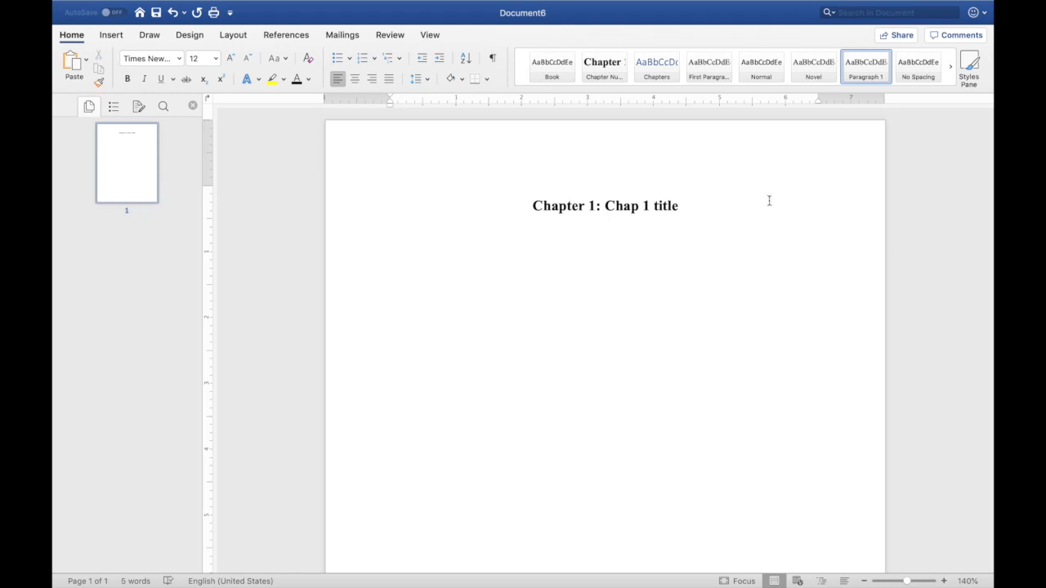
{"action": "type", "text": "kjkjkjk"}
{"action": "key", "text": "Return"}
{"action": "type", "text": "kjlkjlj"}
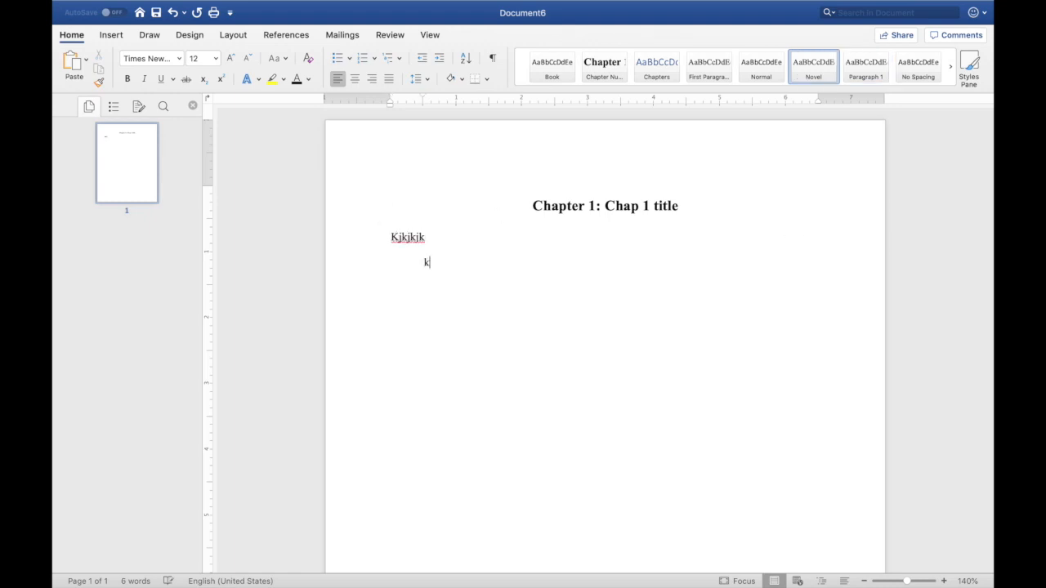
{"action": "key", "text": "Return"}
- In Novel Formatting Sample 2, set two paragraphs to 2.0 line spacing and Times New Roman, then undo both changes
{"action": "left_click", "coordinate": [113, 107]}
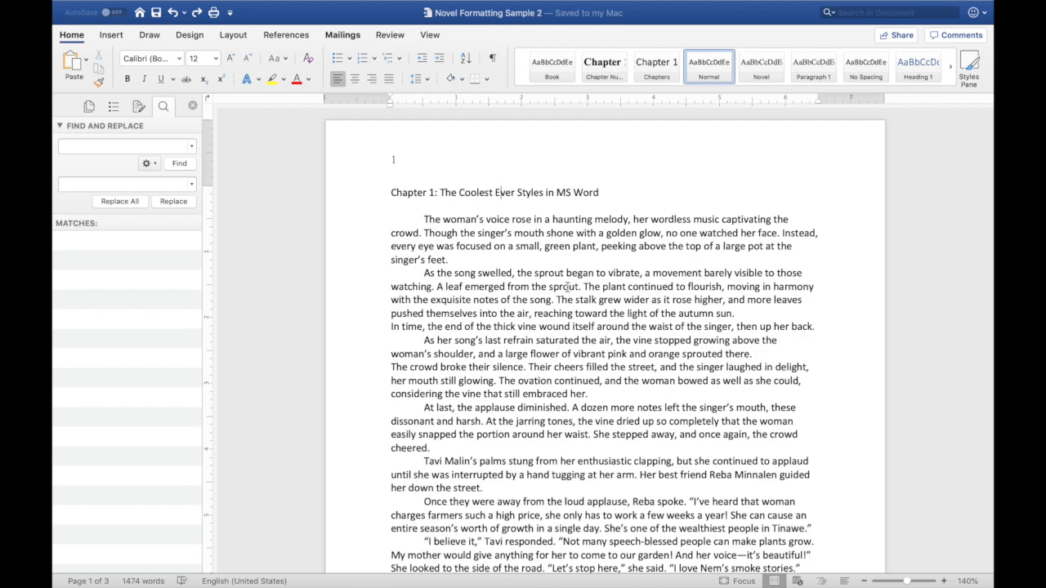
{"action": "scroll", "coordinate": [569, 291], "scroll_direction": "down", "scroll_amount": 10}
{"action": "scroll", "coordinate": [569, 292], "scroll_direction": "up", "scroll_amount": 10}
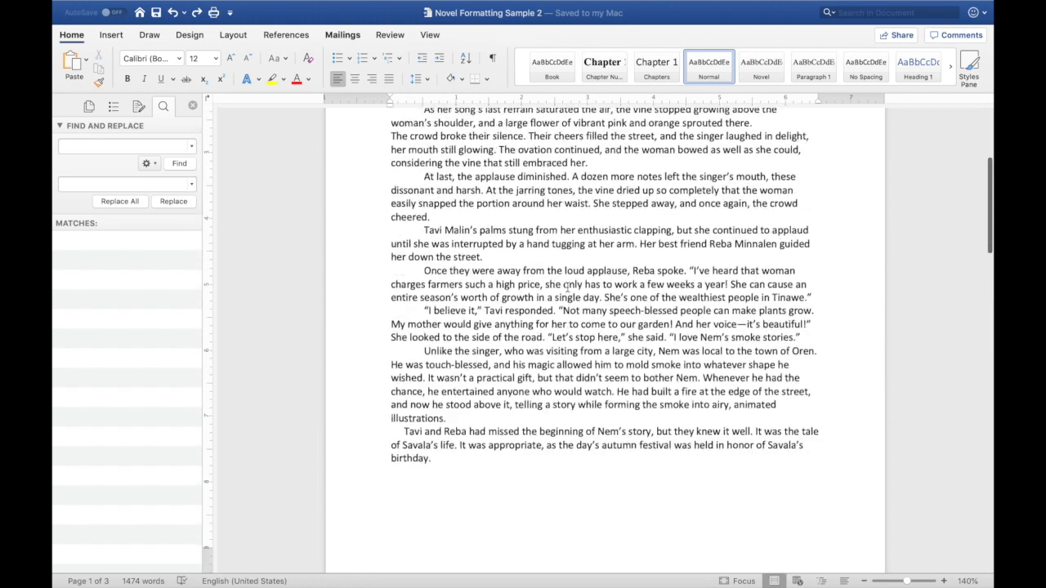
{"action": "scroll", "coordinate": [568, 291], "scroll_direction": "down", "scroll_amount": 12}
{"action": "scroll", "coordinate": [568, 288], "scroll_direction": "up", "scroll_amount": 10}
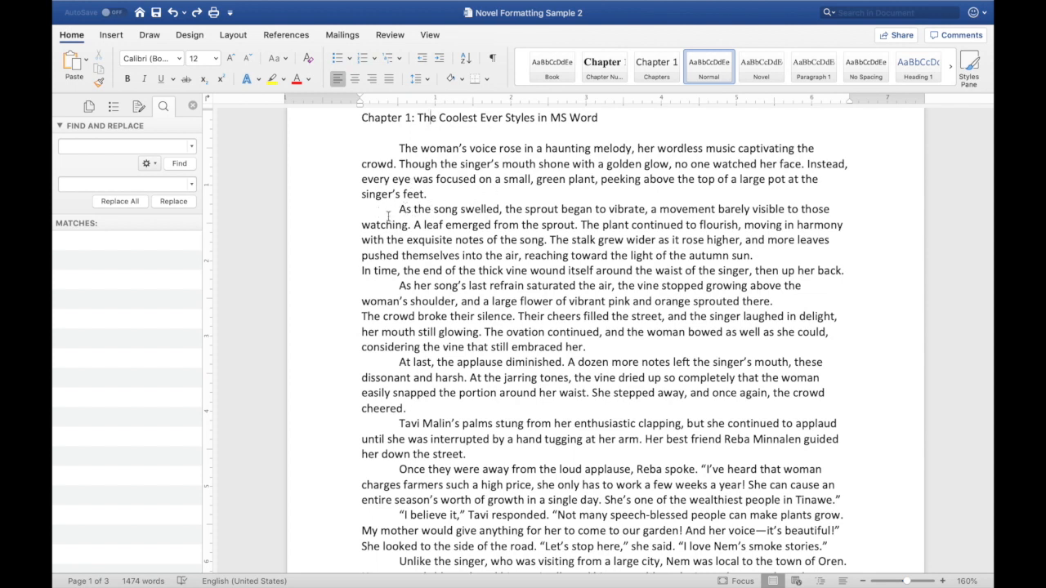
{"action": "left_click_drag", "start_coordinate": [398, 209], "coordinate": [855, 270]}
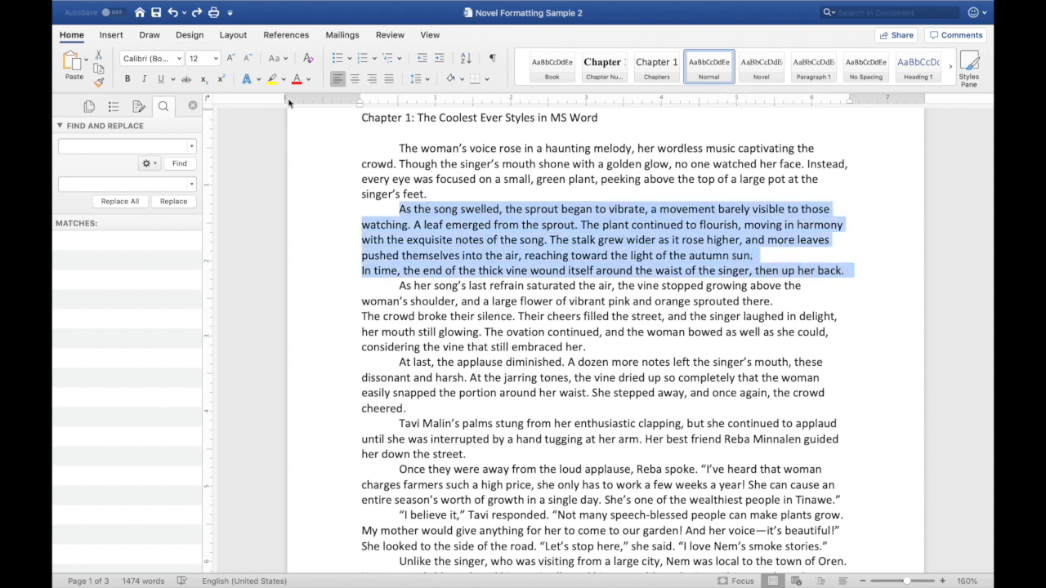
{"action": "left_click", "coordinate": [425, 79]}
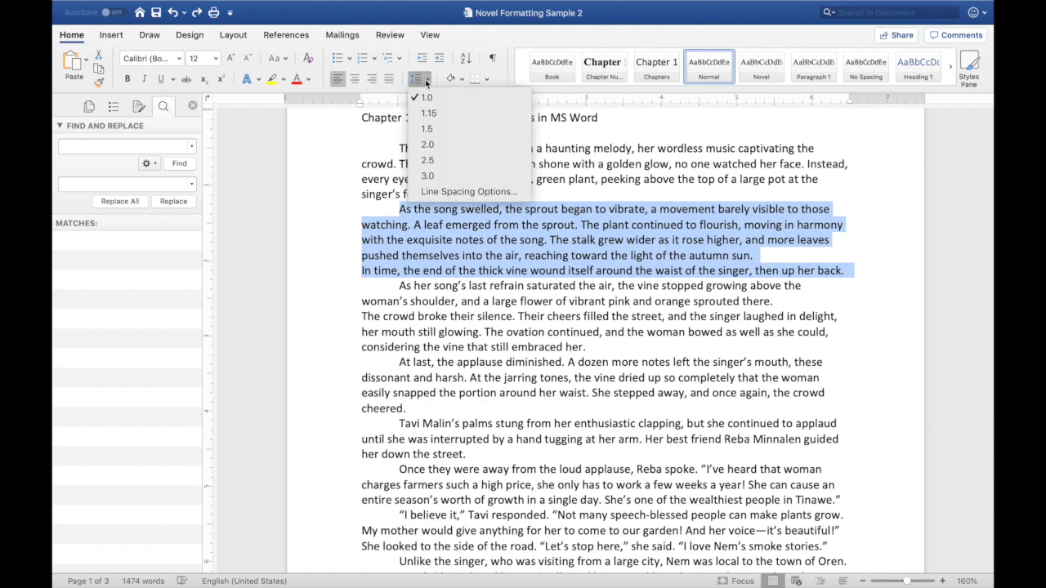
{"action": "left_click", "coordinate": [428, 145]}
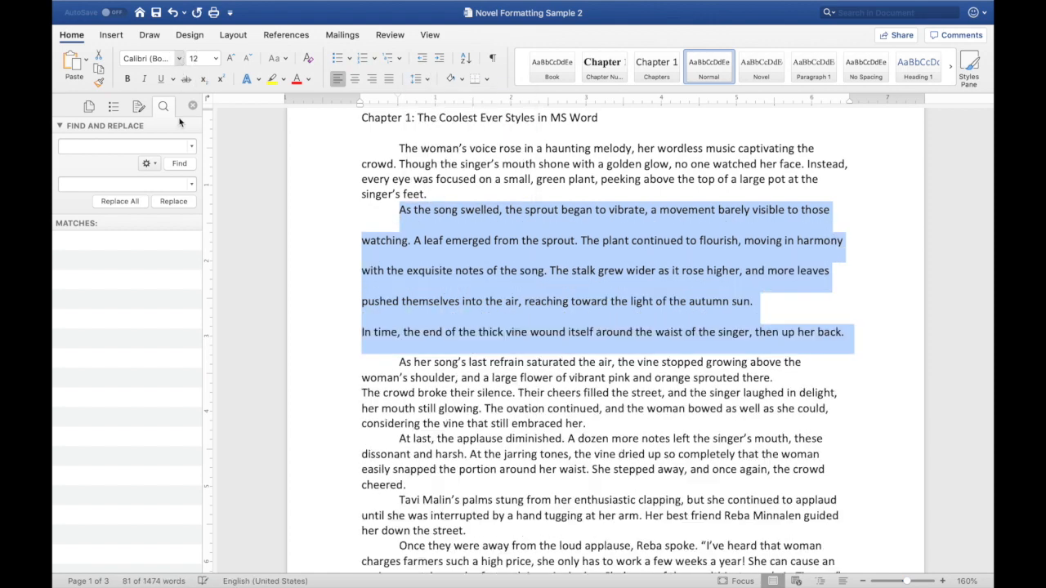
{"action": "left_click", "coordinate": [179, 59]}
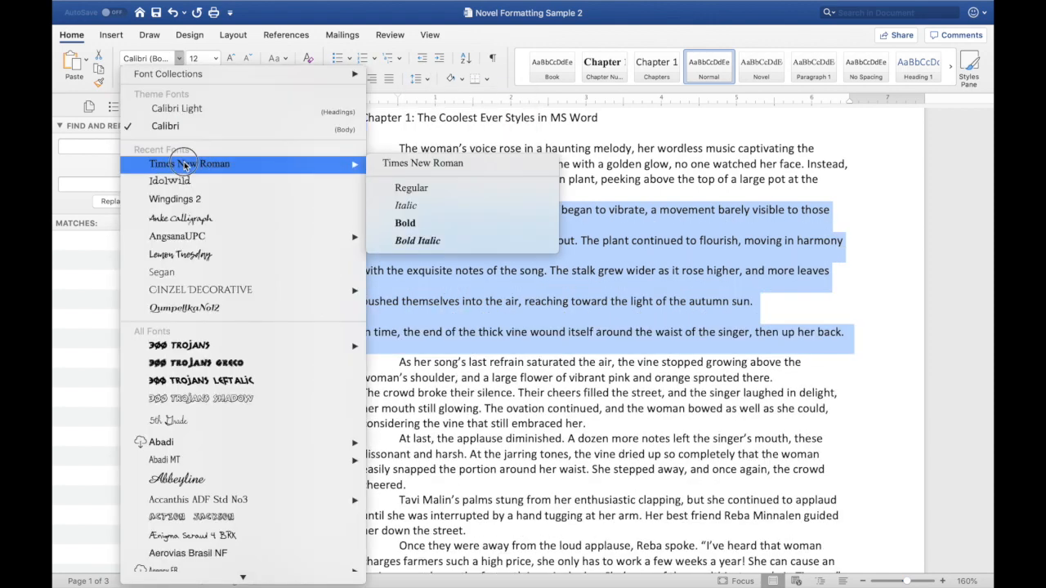
{"action": "left_click", "coordinate": [187, 166]}
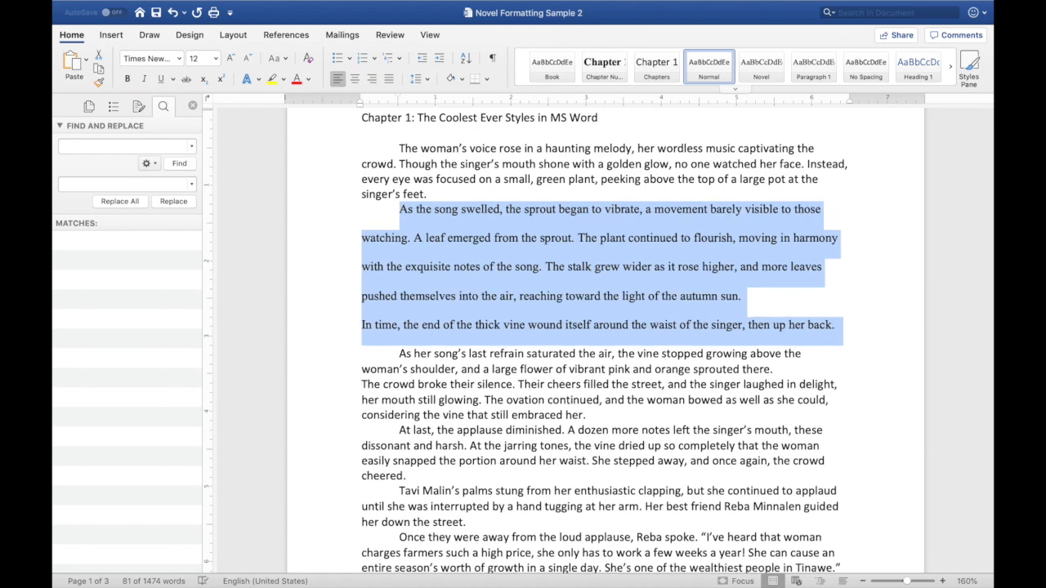
{"action": "left_click", "coordinate": [969, 65]}
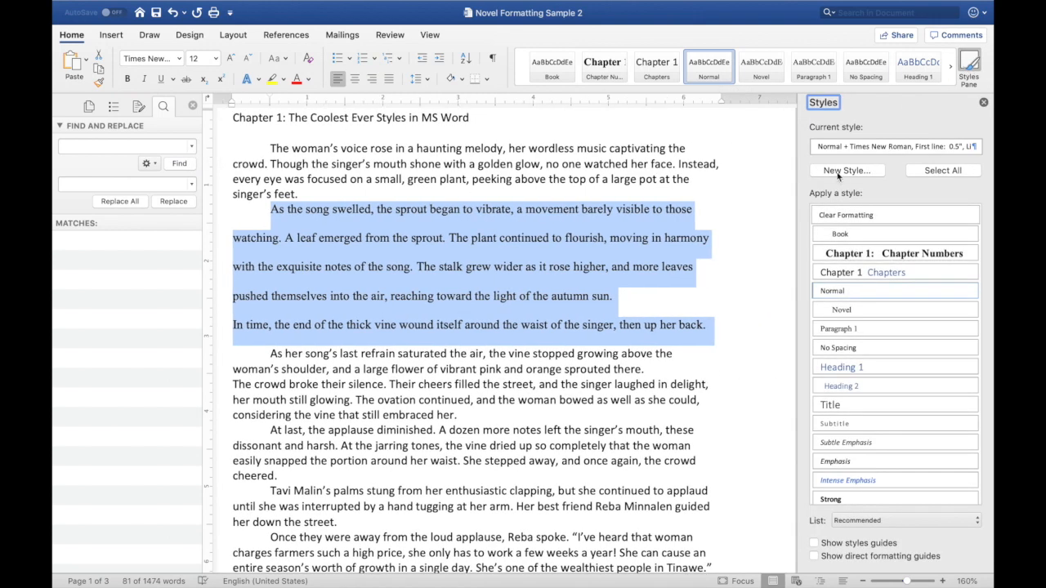
{"action": "left_click", "coordinate": [969, 64]}
{"action": "key", "text": "super+z"}
{"action": "key", "text": "super+z"}
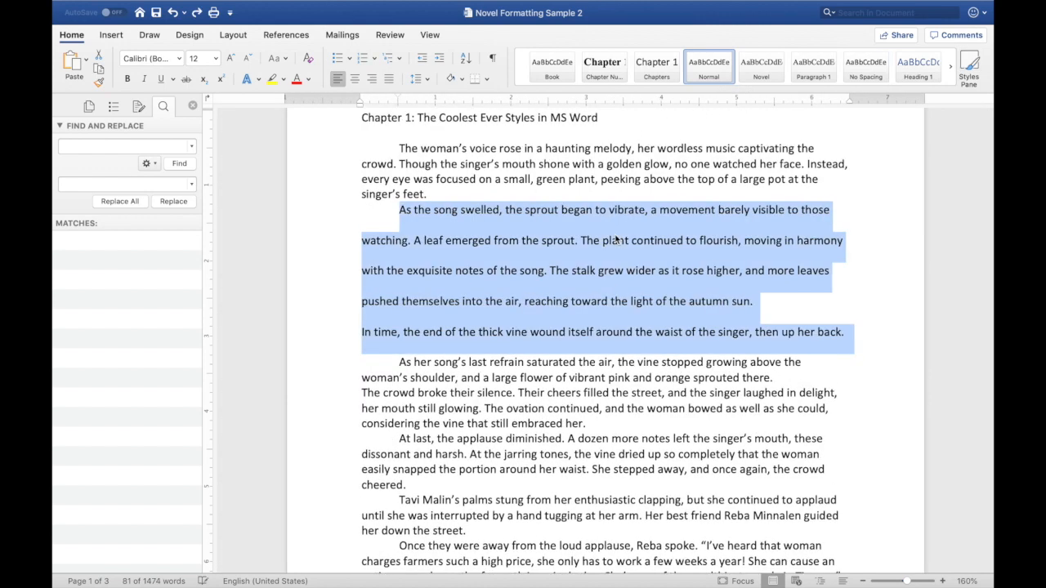
- Examine the first chapter's opening paragraphs and heading, and scroll to the chapter's end
{"action": "left_click", "coordinate": [422, 149]}
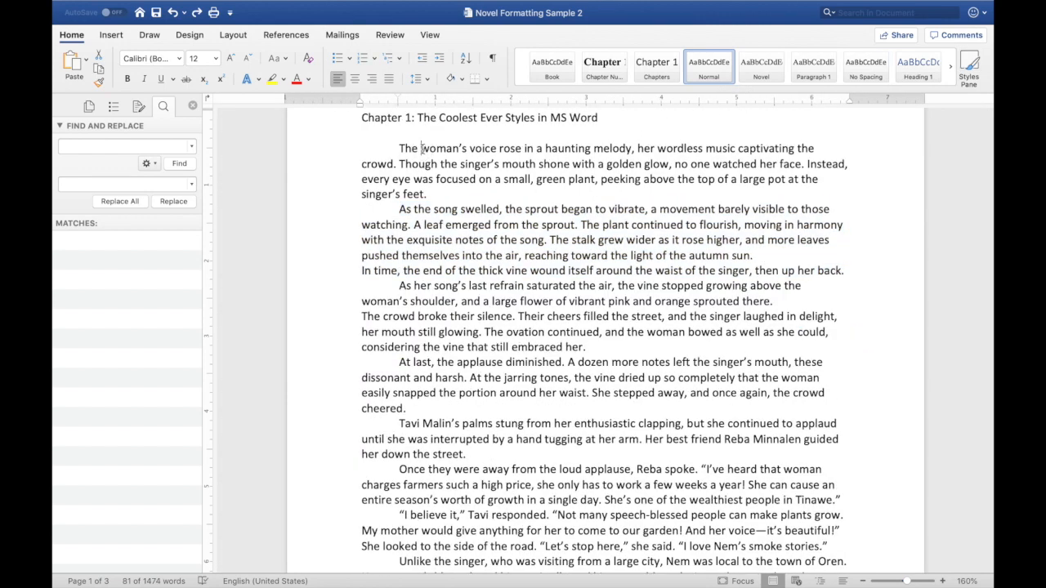
{"action": "left_click_drag", "start_coordinate": [394, 137], "coordinate": [445, 202]}
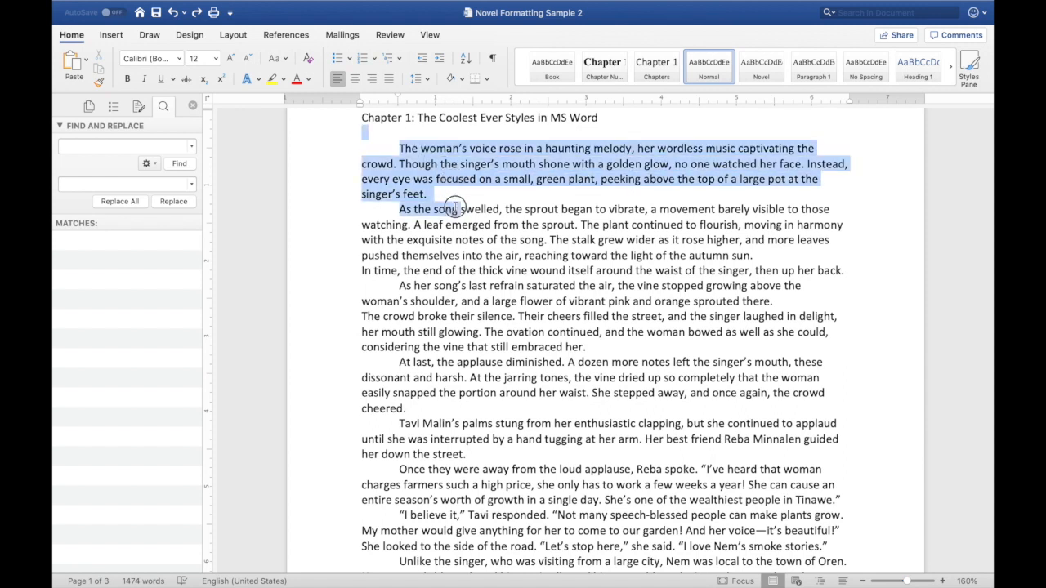
{"action": "left_click", "coordinate": [413, 179]}
{"action": "left_click_drag", "start_coordinate": [400, 148], "coordinate": [421, 196]}
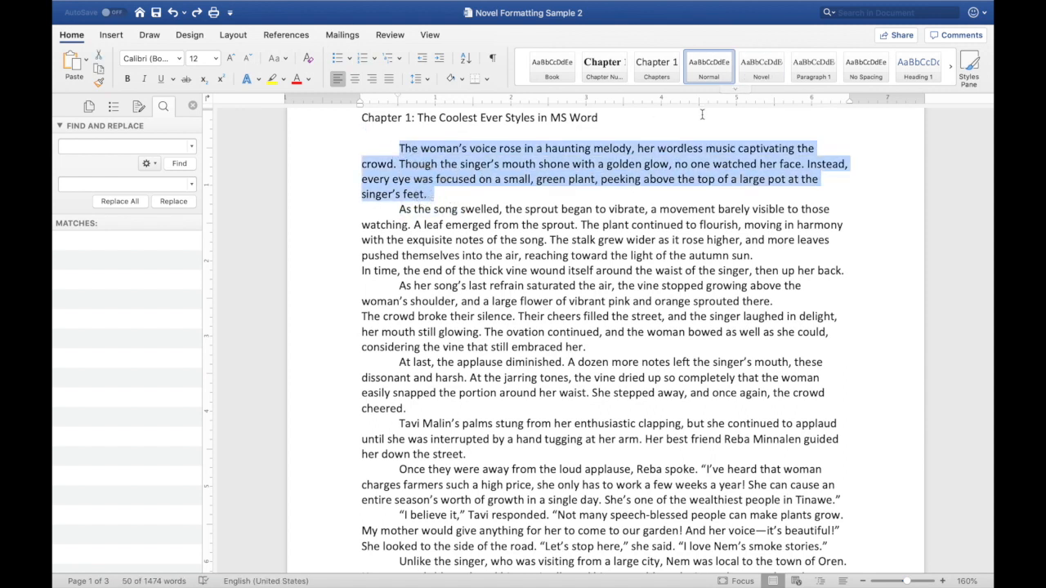
{"action": "left_click", "coordinate": [442, 118]}
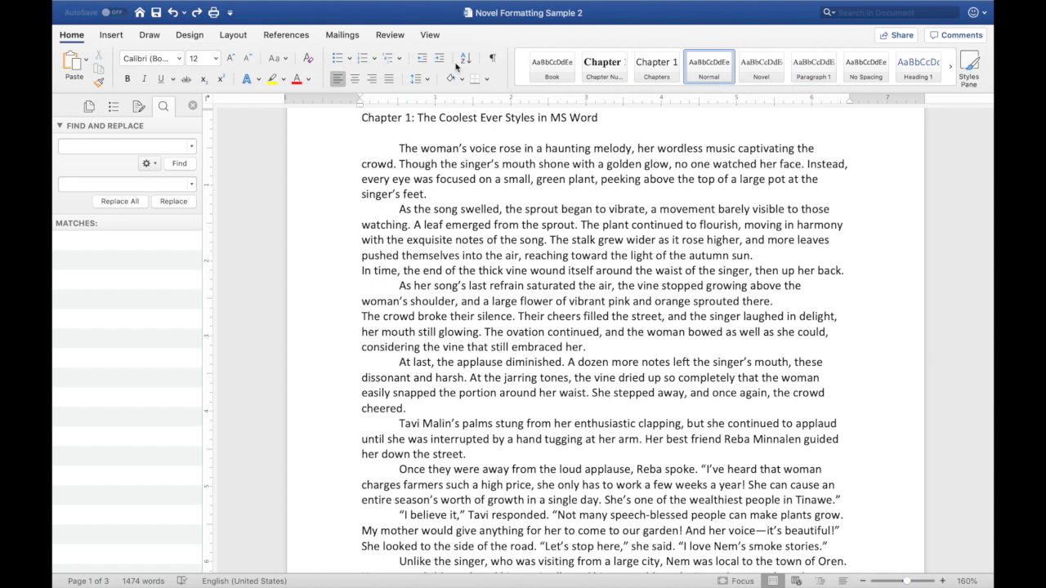
{"action": "scroll", "coordinate": [544, 230], "scroll_direction": "down", "scroll_amount": 2}
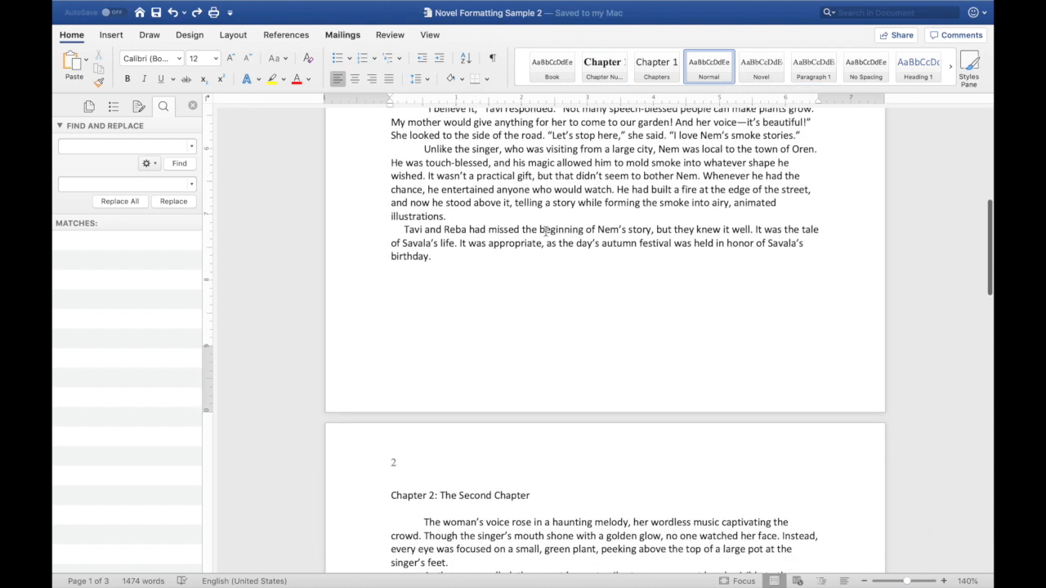
{"action": "scroll", "coordinate": [545, 231], "scroll_direction": "up", "scroll_amount": 5}
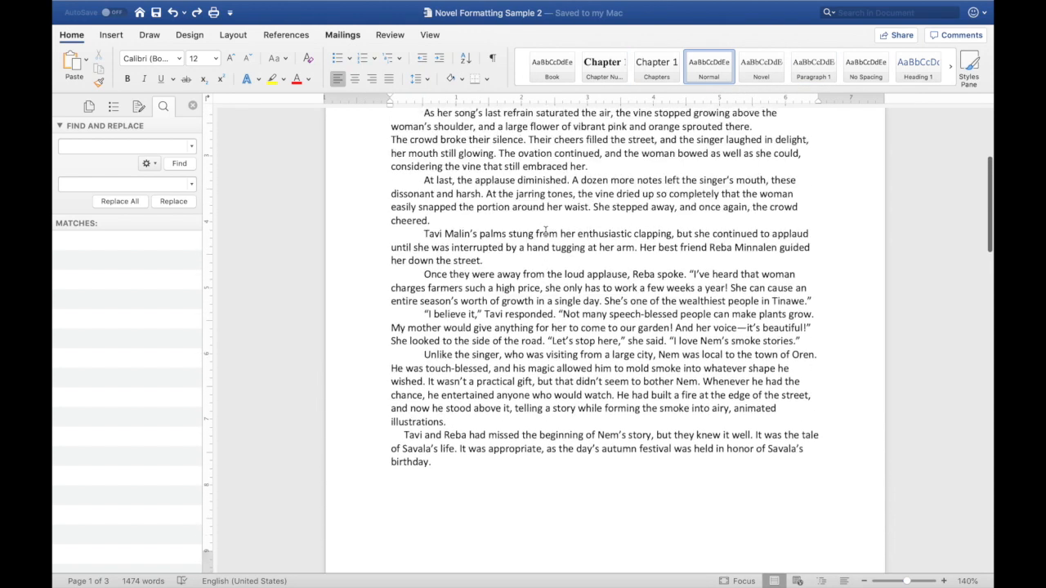
{"action": "scroll", "coordinate": [546, 231], "scroll_direction": "up", "scroll_amount": 3}
{"action": "scroll", "coordinate": [394, 415], "scroll_direction": "down", "scroll_amount": 3}
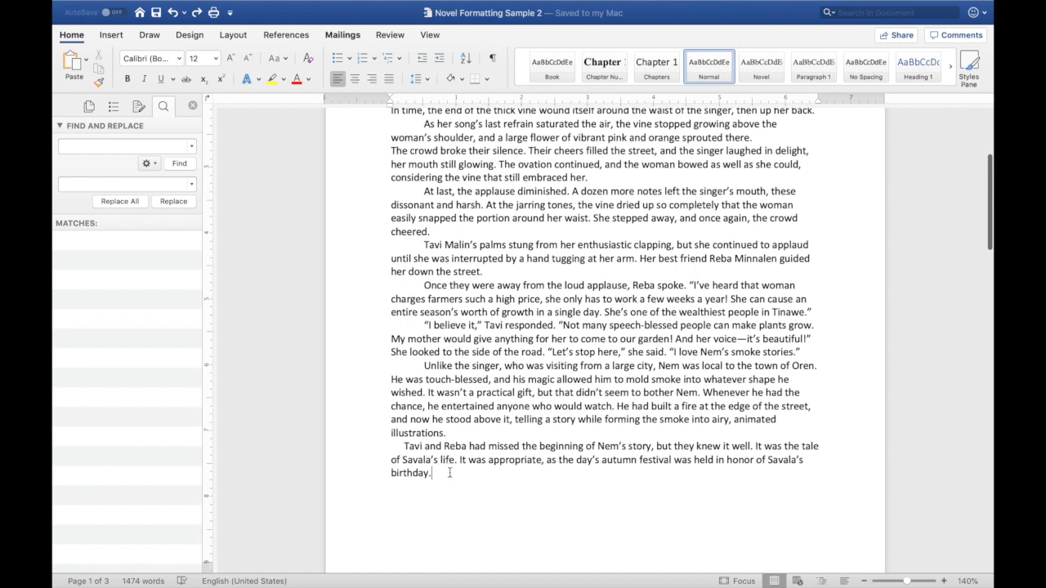
{"action": "scroll", "coordinate": [450, 474], "scroll_direction": "down", "scroll_amount": 5}
{"action": "scroll", "coordinate": [455, 476], "scroll_direction": "down", "scroll_amount": 1}
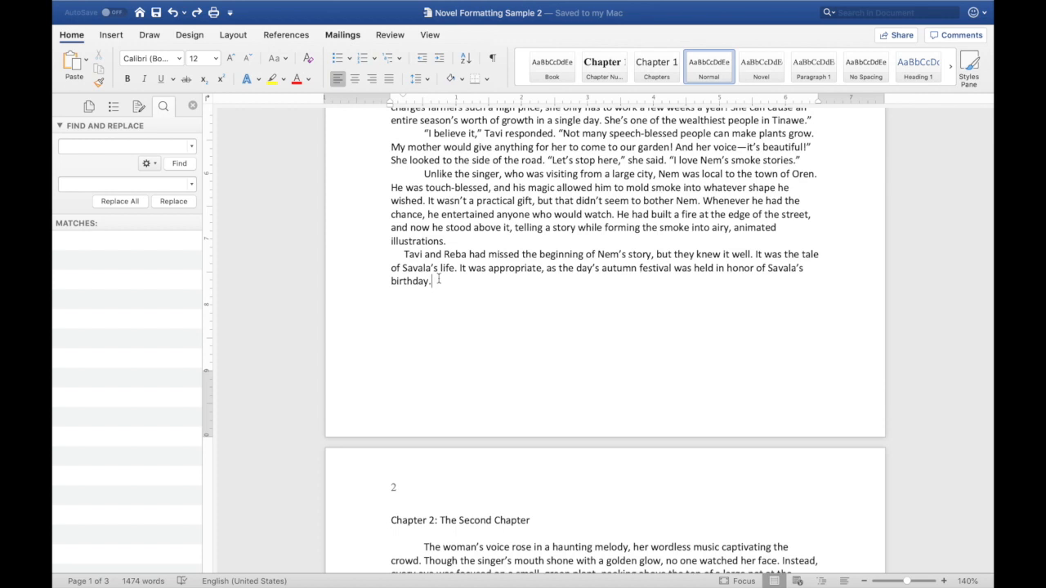
- Remove the page break in front of the Chapter 2 heading
{"action": "left_click", "coordinate": [390, 521]}
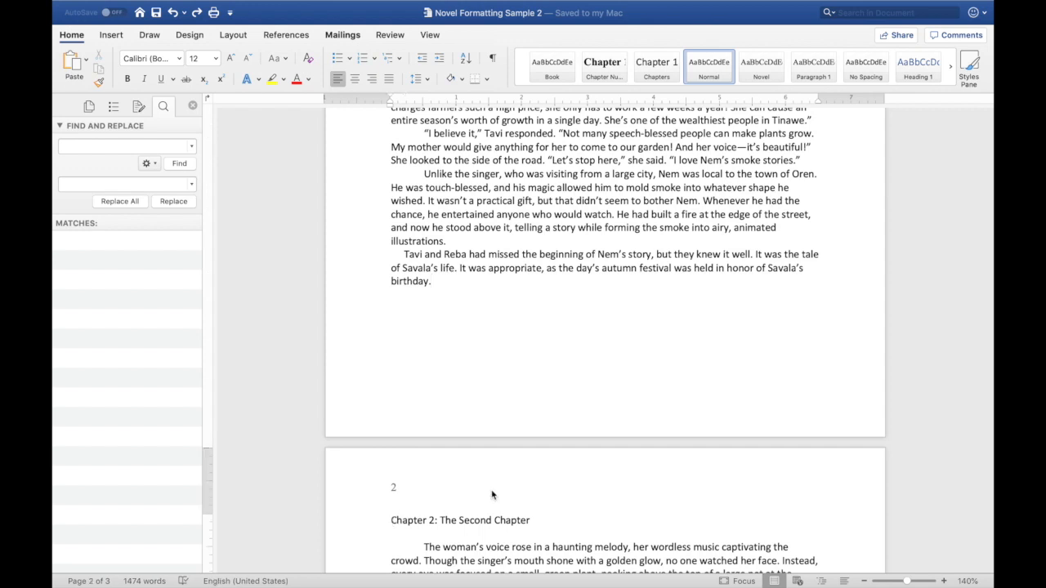
{"action": "key", "text": "BackSpace"}
{"action": "key", "text": "BackSpace"}
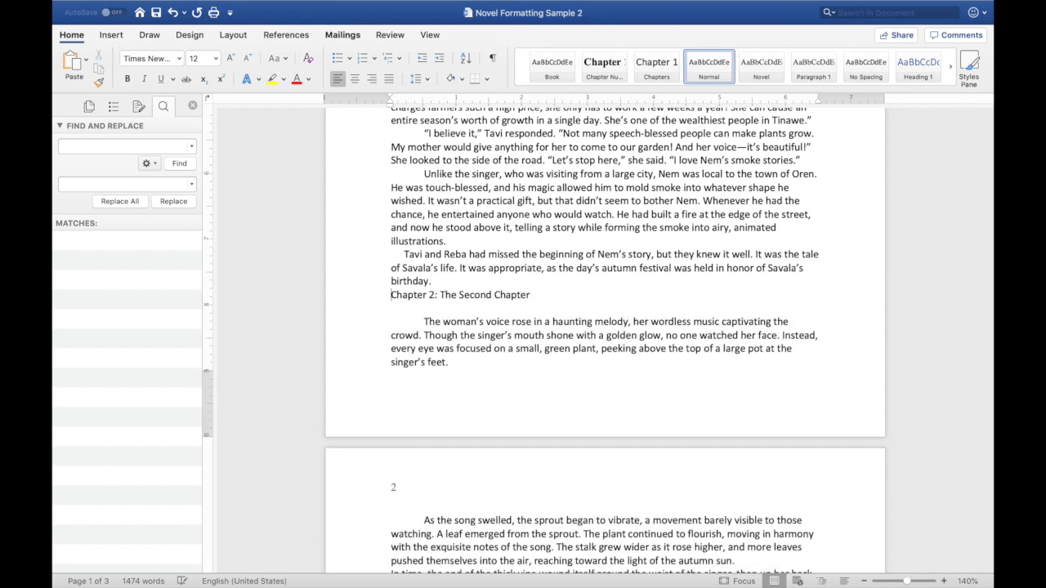
- Insert blank lines before the Chapter 2 heading and delete them again
{"action": "key", "text": "Return"}
{"action": "key", "text": "Return"}
{"action": "key", "text": "Return"}
{"action": "key", "text": "Return"}
{"action": "key", "text": "Return"}
{"action": "key", "text": "Return"}
{"action": "key", "text": "Return"}
{"action": "key", "text": "Return"}
{"action": "key", "text": "Return"}
{"action": "key", "text": "Return"}
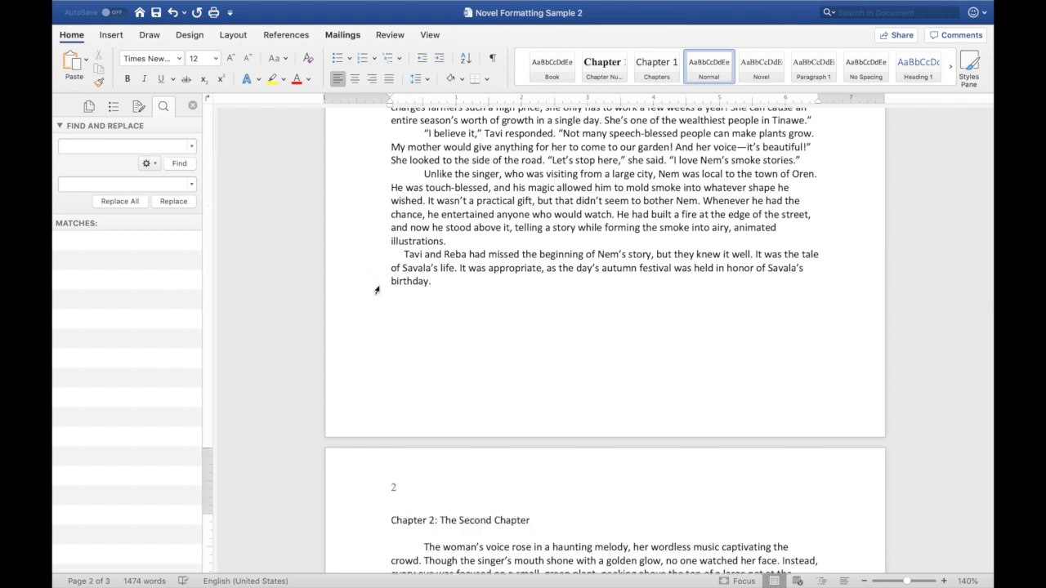
{"action": "left_click_drag", "start_coordinate": [392, 291], "coordinate": [485, 440]}
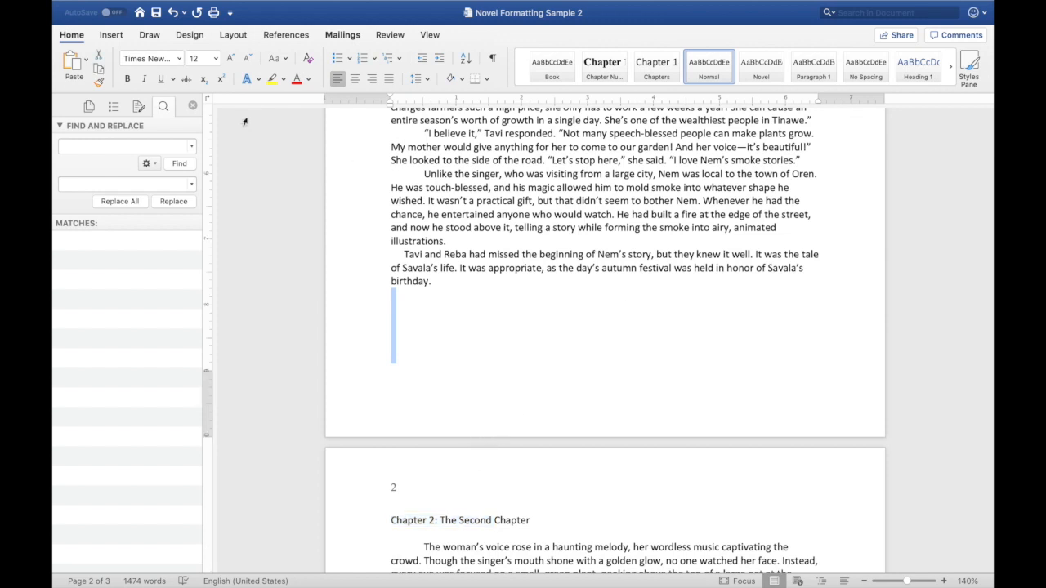
{"action": "key", "text": "Delete"}
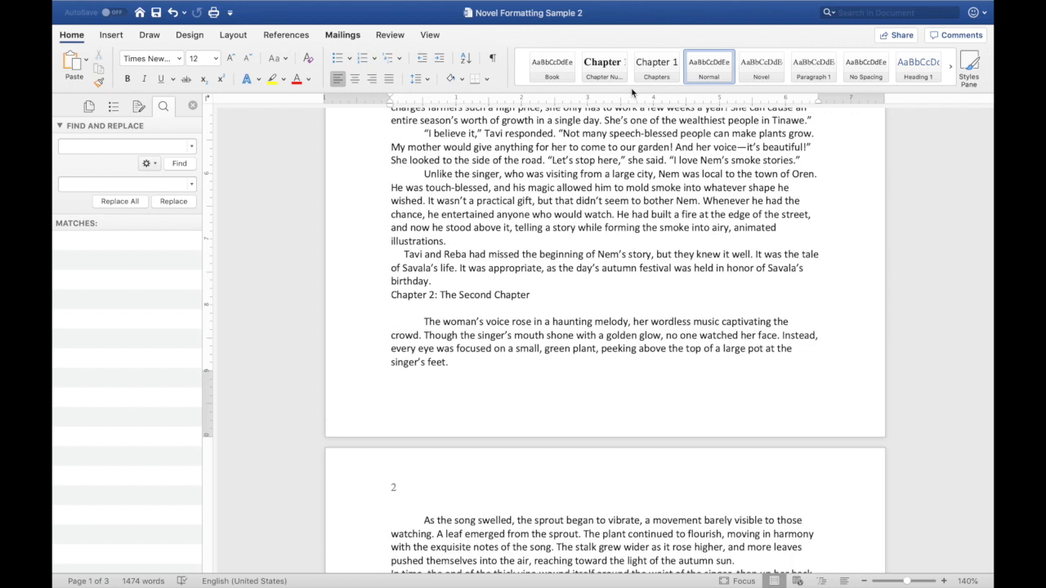
- Insert a page break in front of the Chapter 2 heading
{"action": "key", "text": "super+Return"}
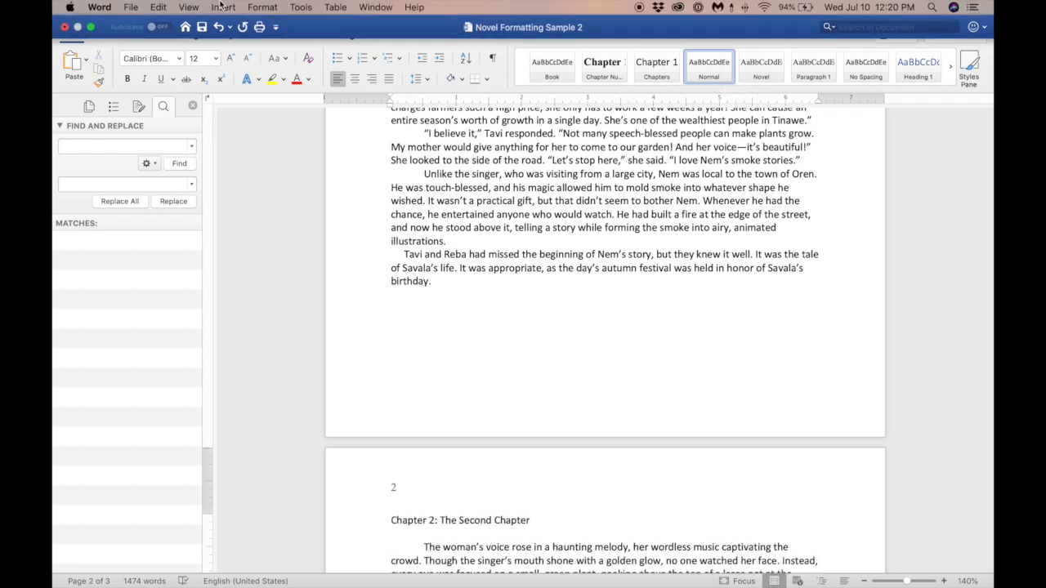
{"action": "left_click", "coordinate": [222, 7]}
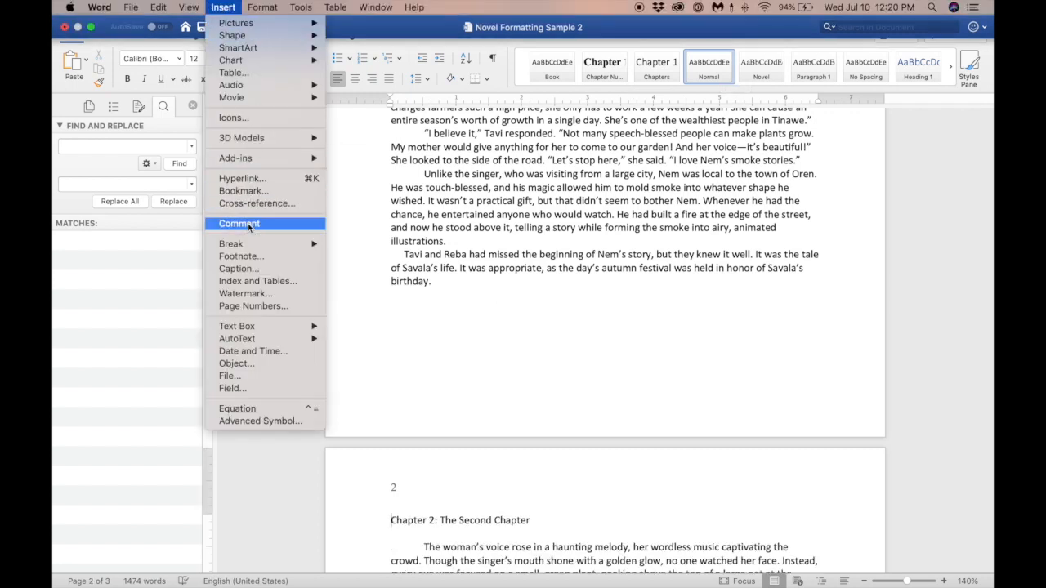
{"action": "left_click", "coordinate": [606, 301]}
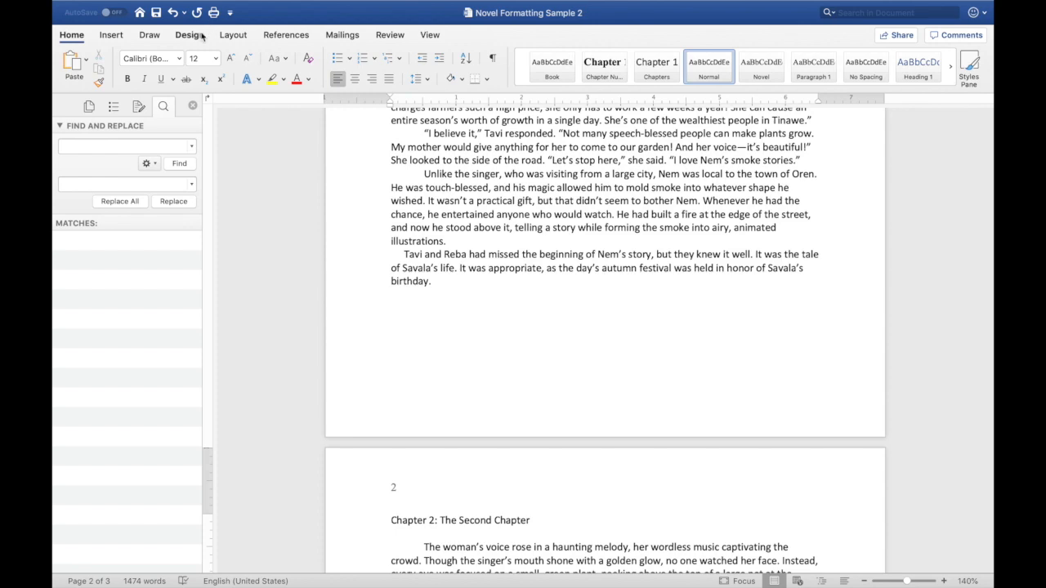
- Turn on the display of formatting marks for the first page of the manuscript
{"action": "scroll", "coordinate": [457, 245], "scroll_direction": "up", "scroll_amount": 10}
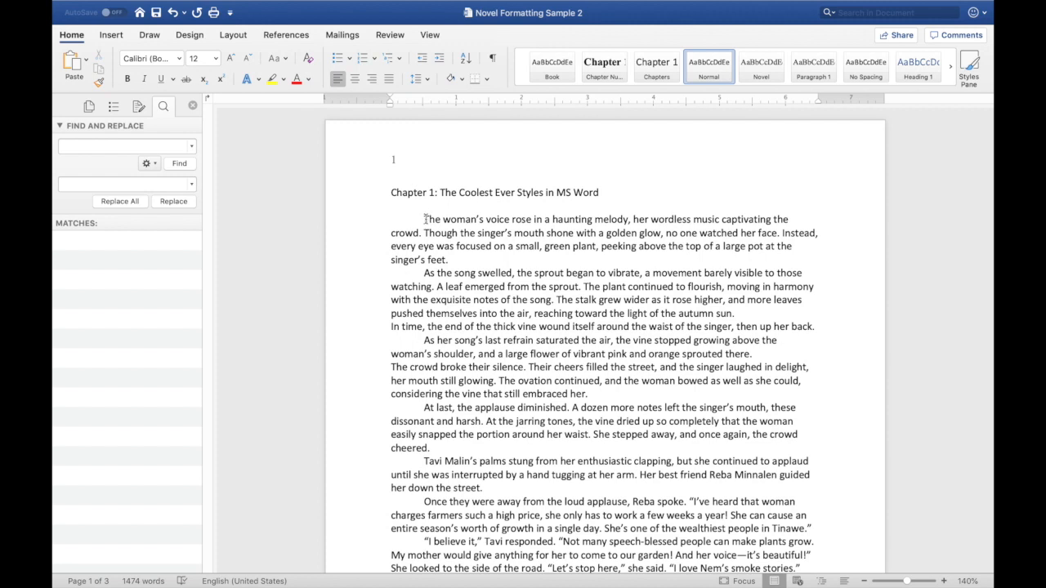
{"action": "left_click", "coordinate": [425, 219]}
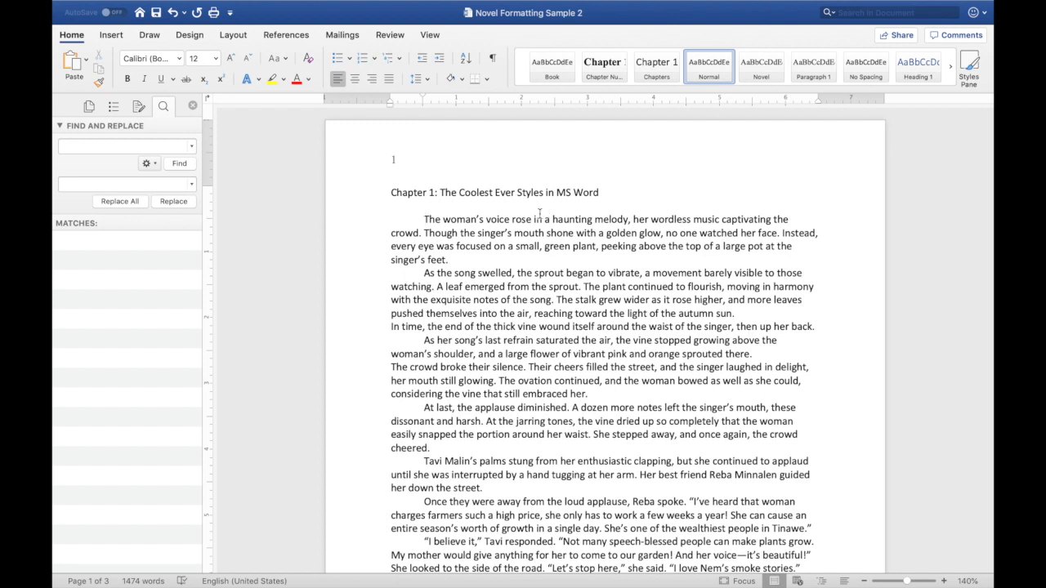
{"action": "left_click", "coordinate": [415, 217]}
{"action": "left_click", "coordinate": [493, 58]}
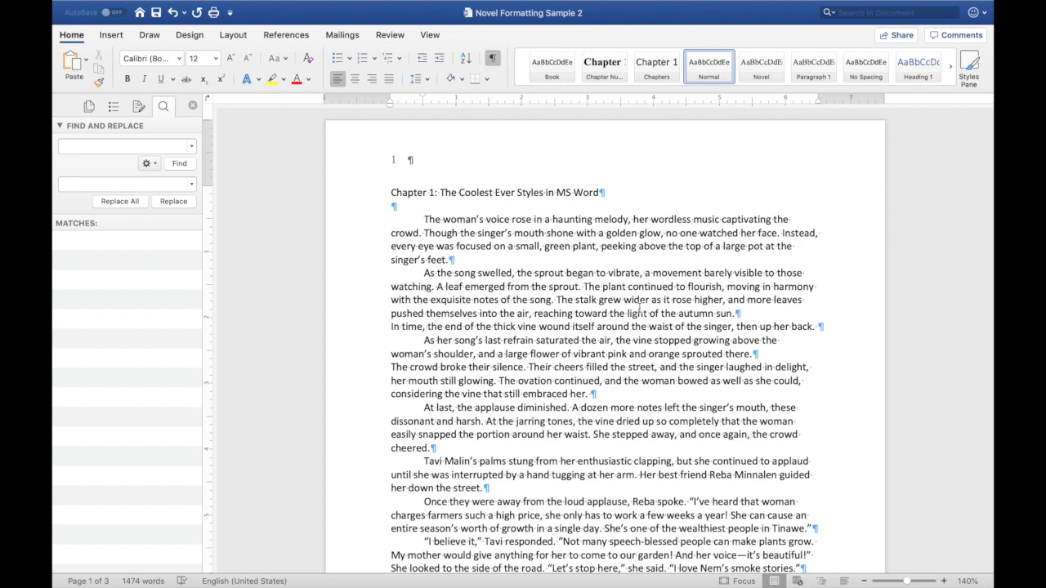
- Insert a tab character into the first paragraph's third line, then select it and delete it again
{"action": "left_click", "coordinate": [944, 581]}
{"action": "left_click", "coordinate": [944, 581]}
{"action": "left_click", "coordinate": [944, 581]}
{"action": "left_click", "coordinate": [944, 581]}
{"action": "left_click", "coordinate": [944, 581]}
{"action": "left_click", "coordinate": [944, 581]}
{"action": "left_click", "coordinate": [944, 581]}
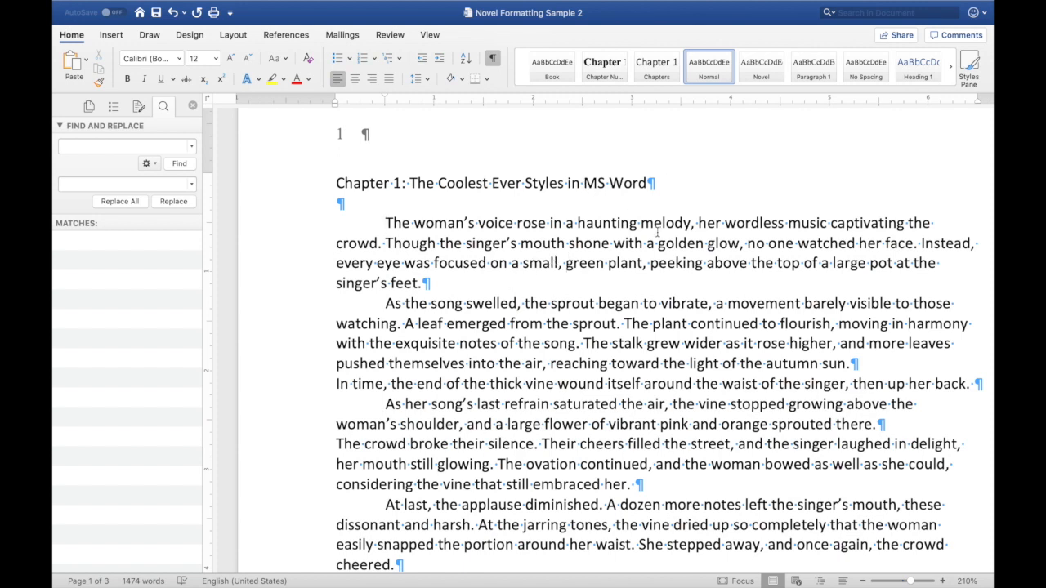
{"action": "left_click", "coordinate": [565, 264]}
{"action": "key", "text": "Tab"}
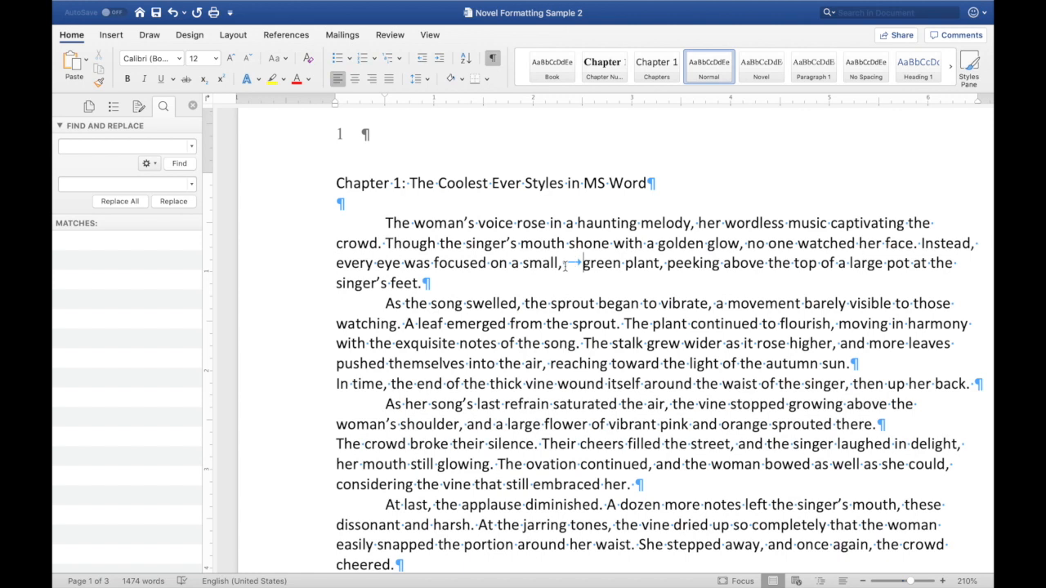
{"action": "left_click_drag", "start_coordinate": [568, 264], "coordinate": [580, 264]}
{"action": "key", "text": "Delete"}
{"action": "left_click", "coordinate": [386, 221]}
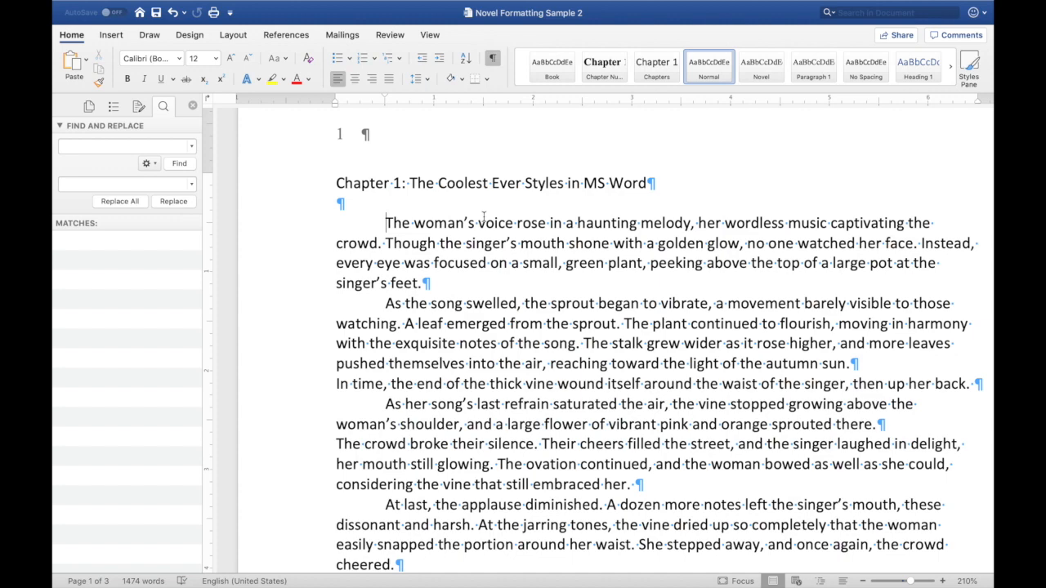
- Select the entire document text from the margin beside the first chapter
{"action": "left_click", "coordinate": [863, 581]}
{"action": "left_click", "coordinate": [863, 581]}
{"action": "left_click", "coordinate": [863, 581]}
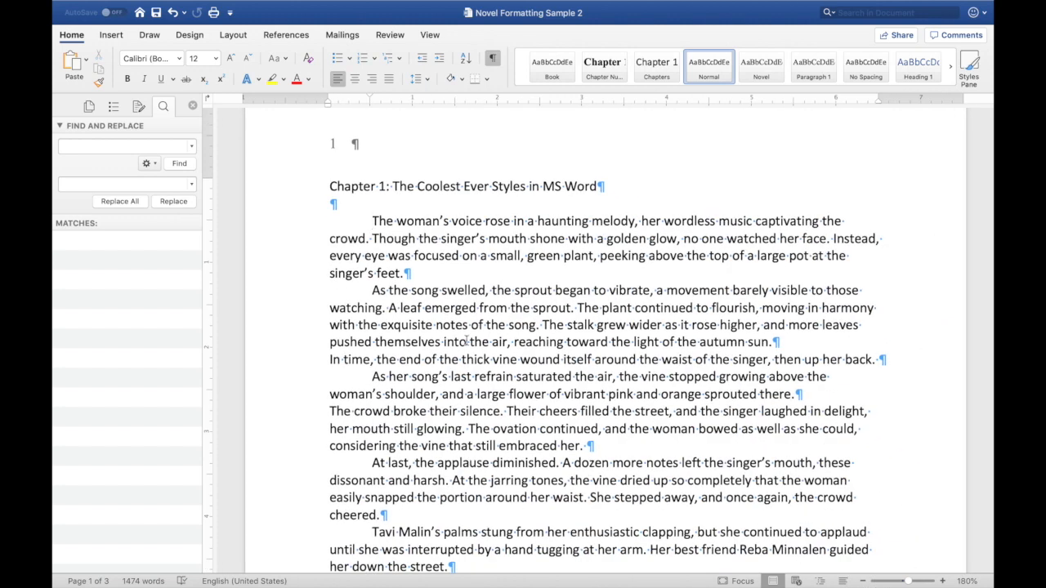
{"action": "triple_click", "coordinate": [252, 260]}
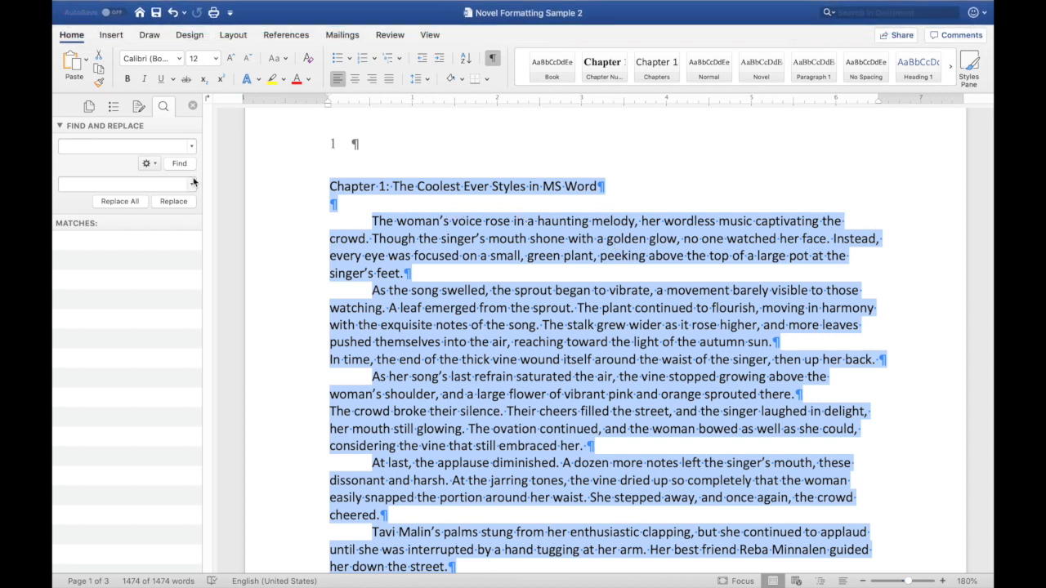
{"action": "mouse_move", "coordinate": [82, 579]}
{"action": "left_click", "coordinate": [112, 107]}
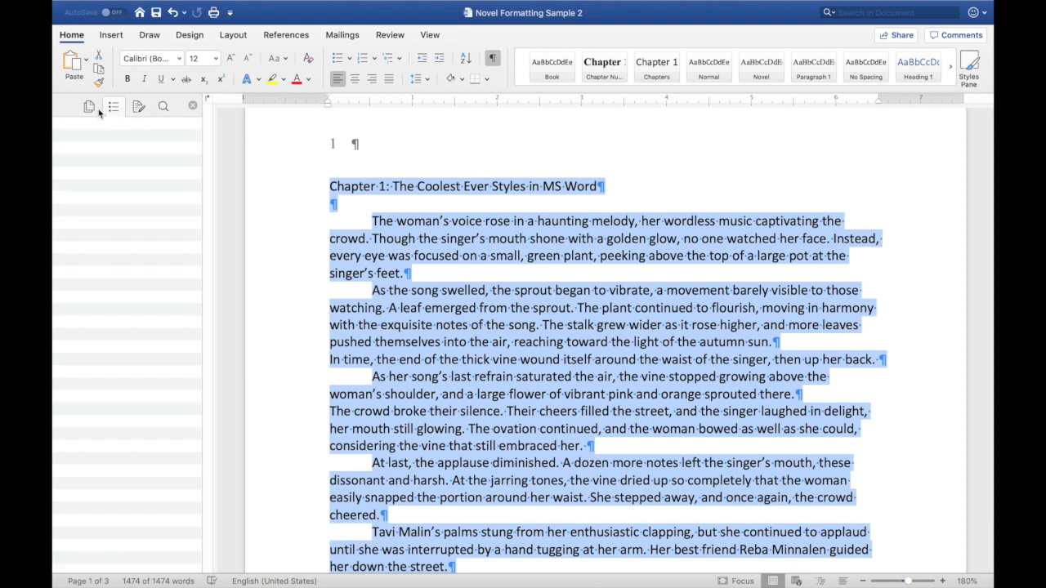
{"action": "left_click", "coordinate": [90, 107]}
{"action": "left_click", "coordinate": [115, 108]}
{"action": "left_click", "coordinate": [85, 583]}
{"action": "left_click", "coordinate": [85, 583]}
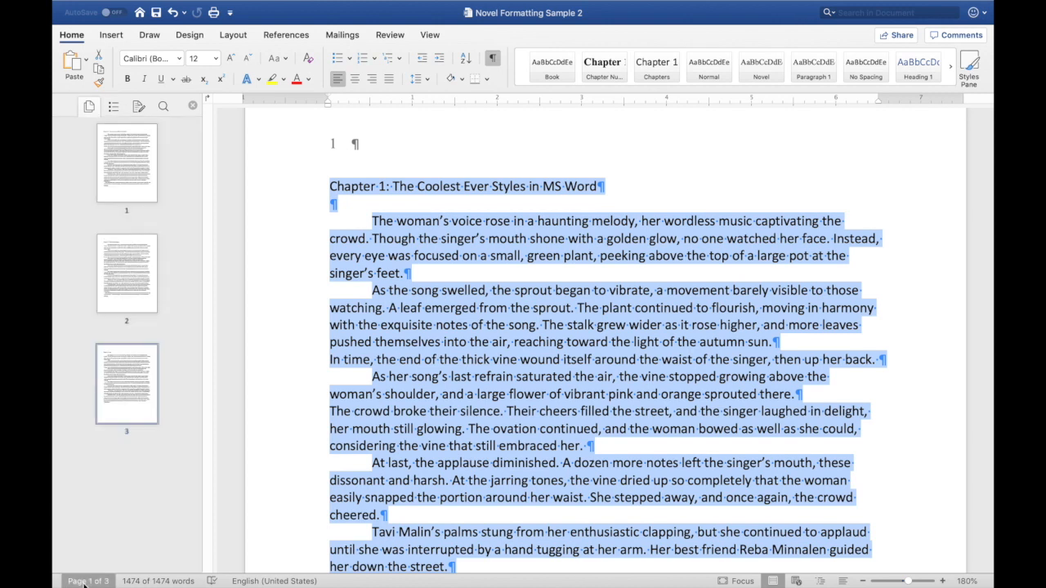
{"action": "left_click", "coordinate": [84, 583]}
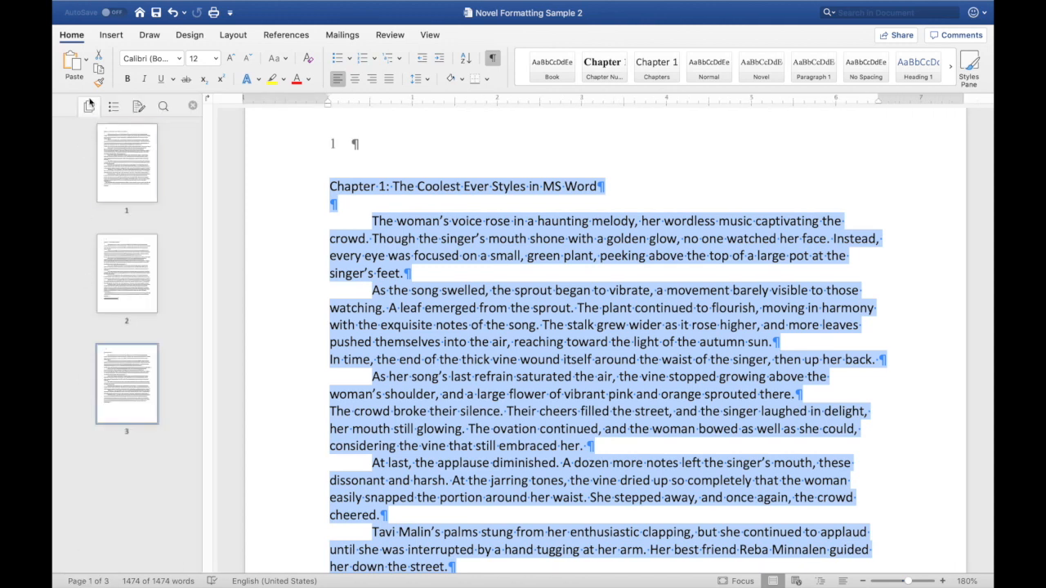
- Use Advanced Find and Replace to replace every tab character (^t) in the document with nothing
{"action": "left_click", "coordinate": [164, 107]}
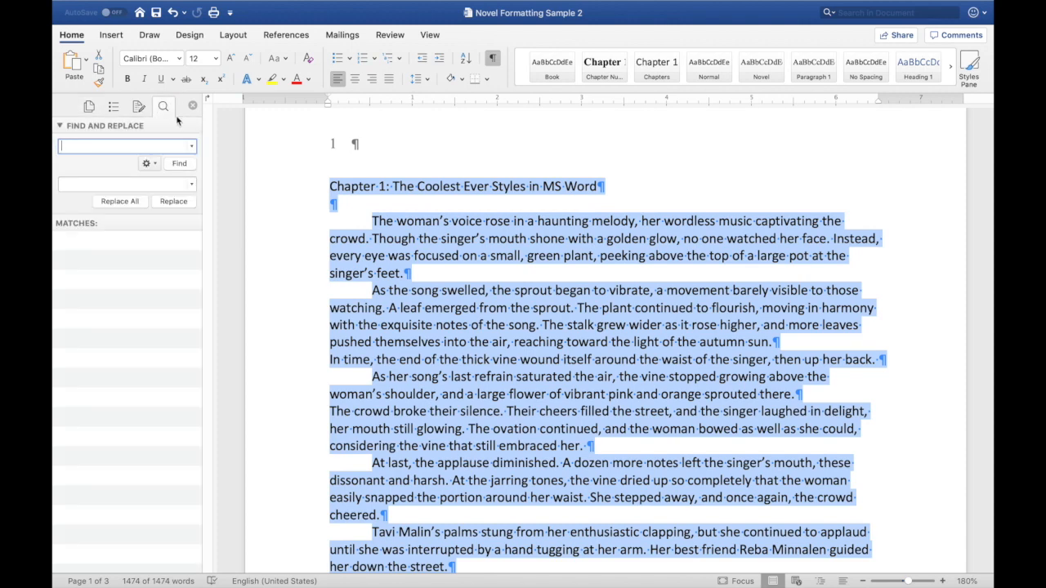
{"action": "left_click", "coordinate": [149, 163]}
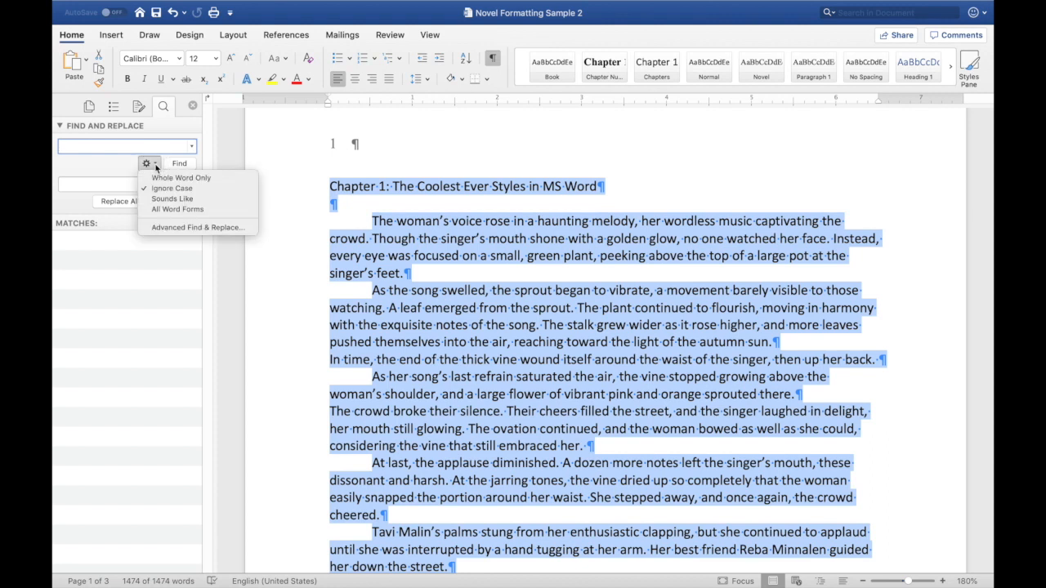
{"action": "left_click", "coordinate": [169, 229]}
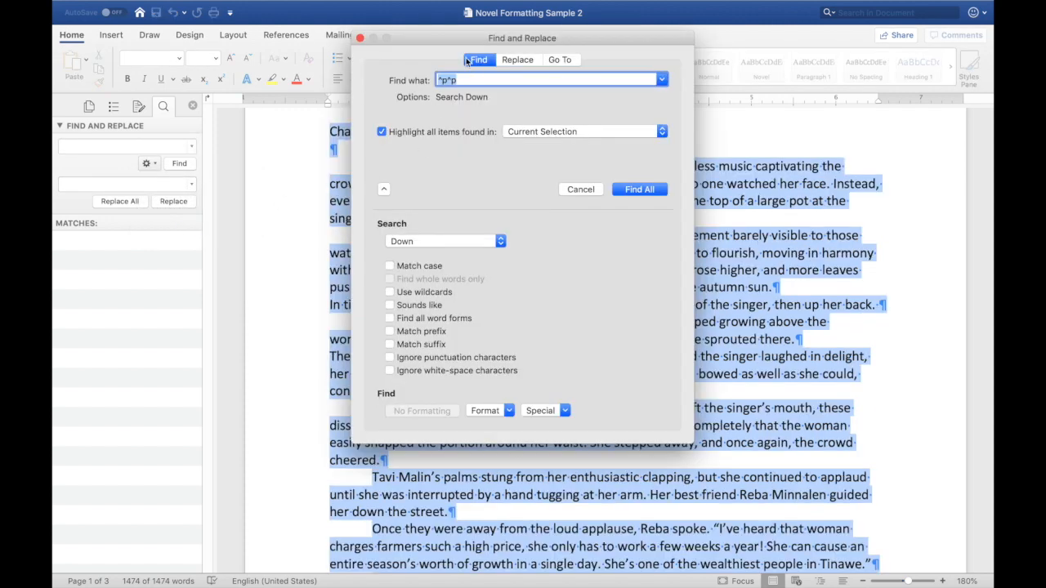
{"action": "key", "text": "BackSpace"}
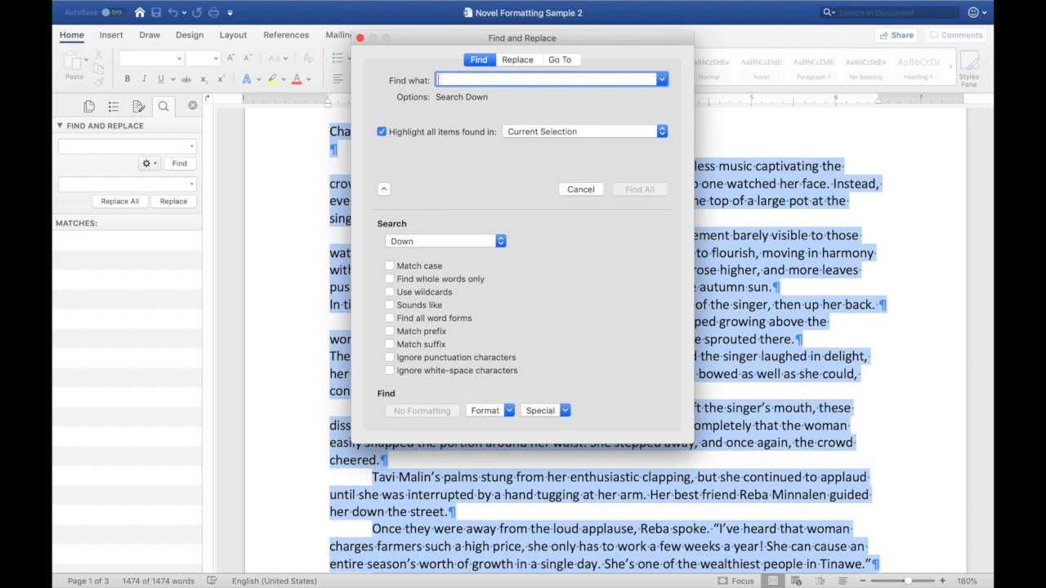
{"action": "left_click", "coordinate": [513, 61]}
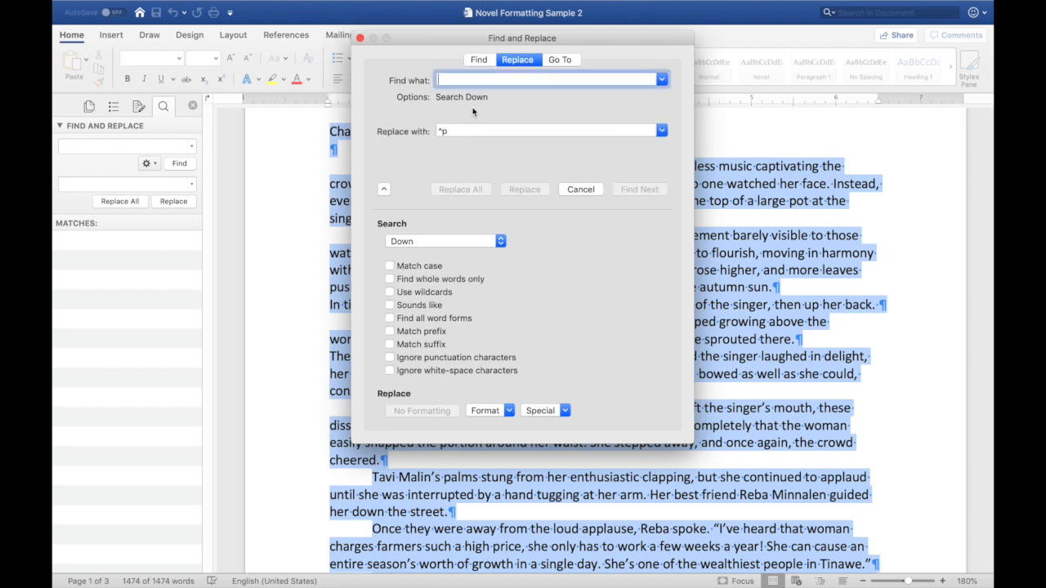
{"action": "key", "text": "BackSpace"}
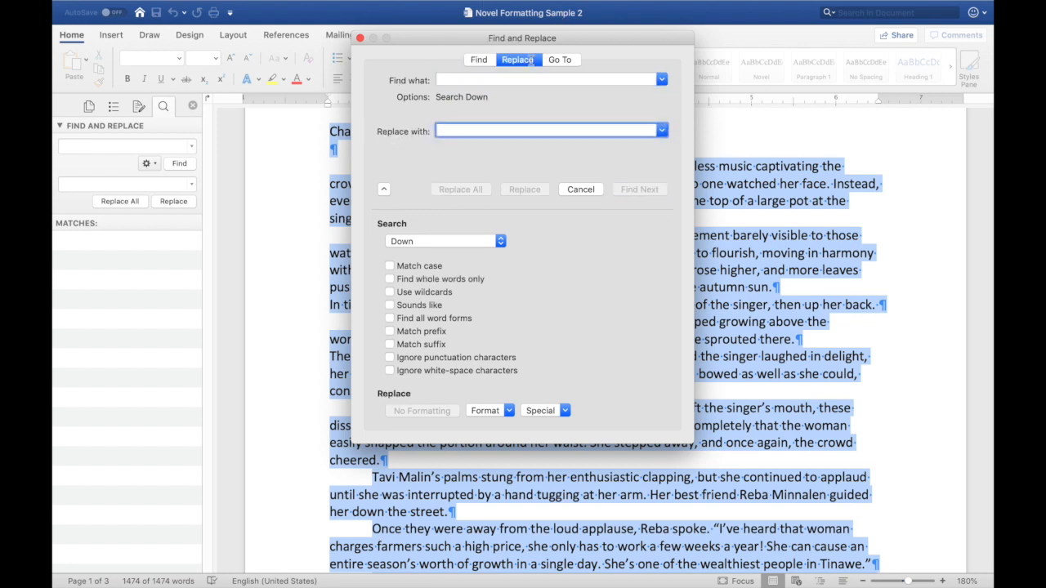
{"action": "left_click", "coordinate": [383, 189]}
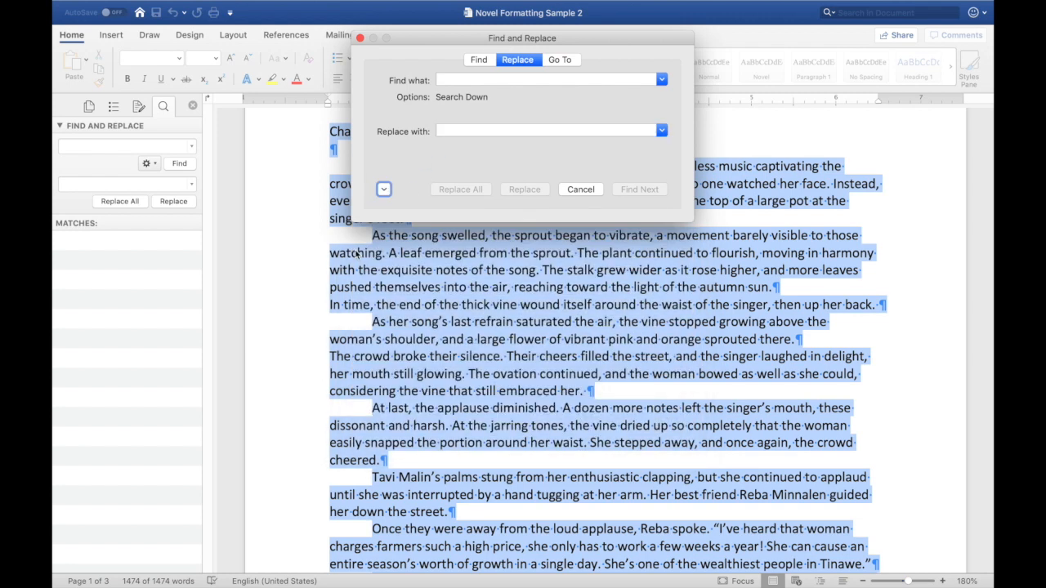
{"action": "left_click", "coordinate": [383, 190]}
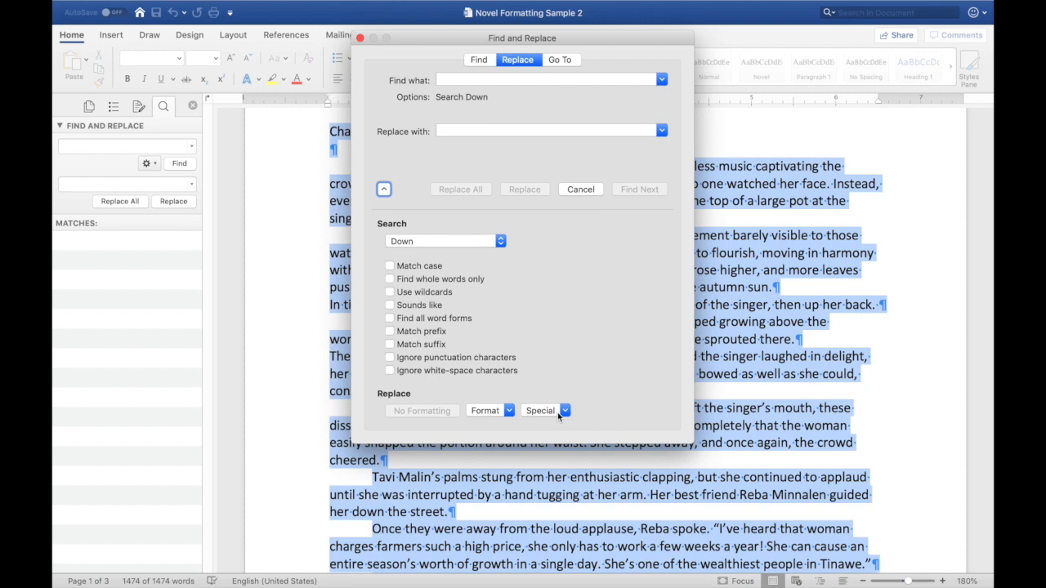
{"action": "left_click", "coordinate": [566, 411]}
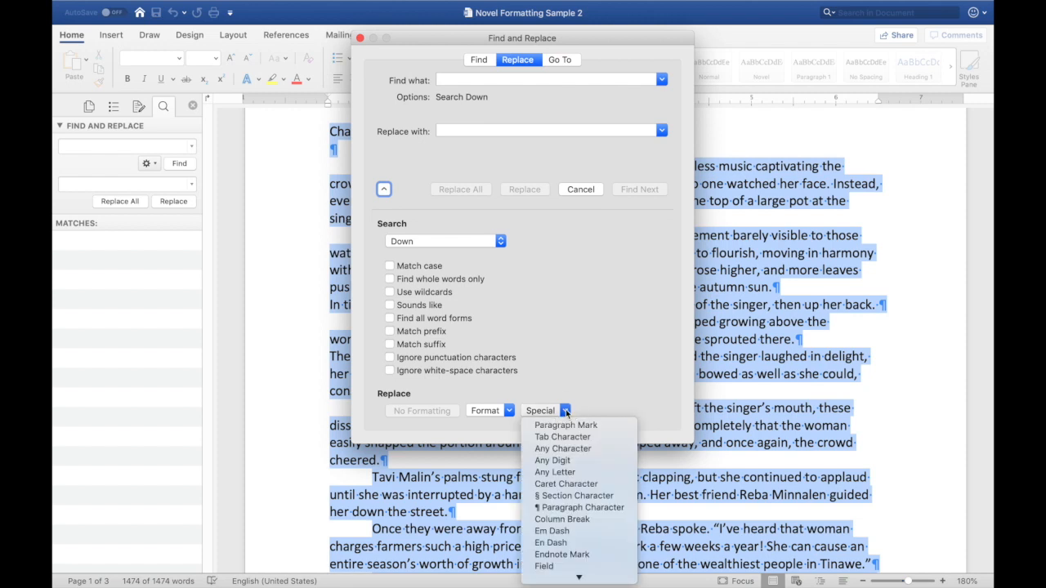
{"action": "left_click", "coordinate": [564, 438]}
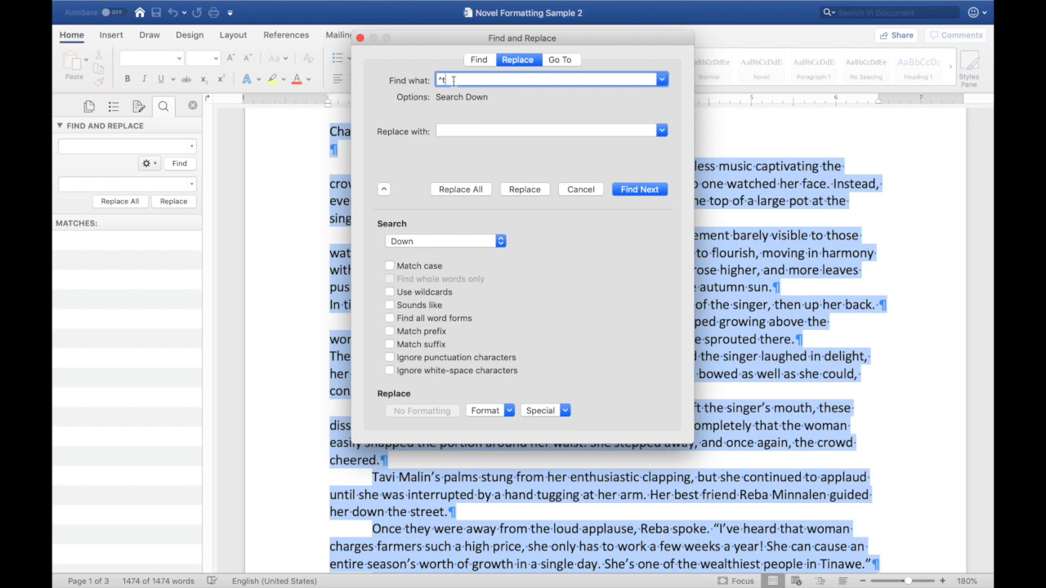
{"action": "left_click", "coordinate": [452, 131]}
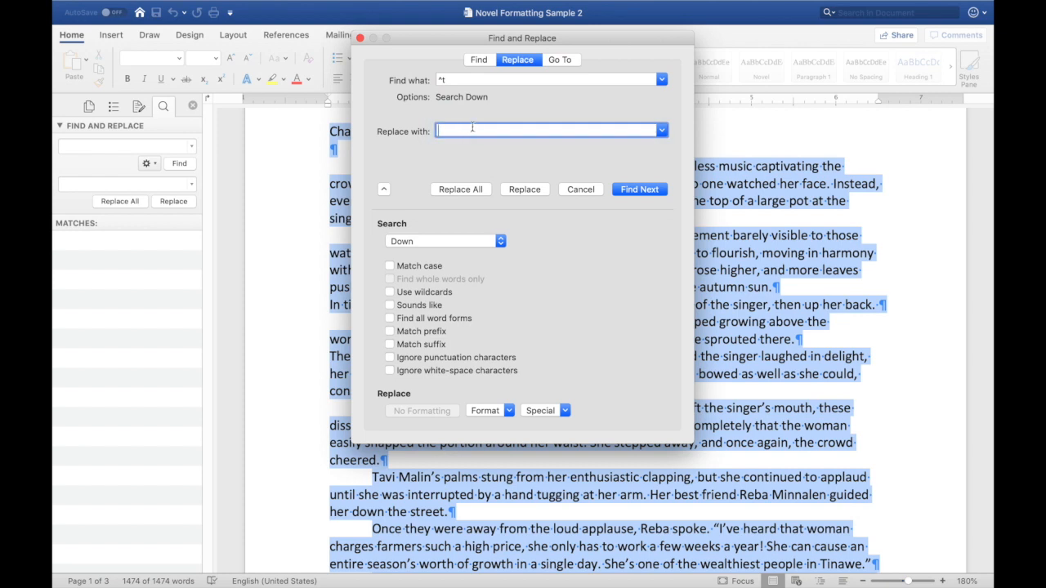
{"action": "left_click", "coordinate": [461, 189]}
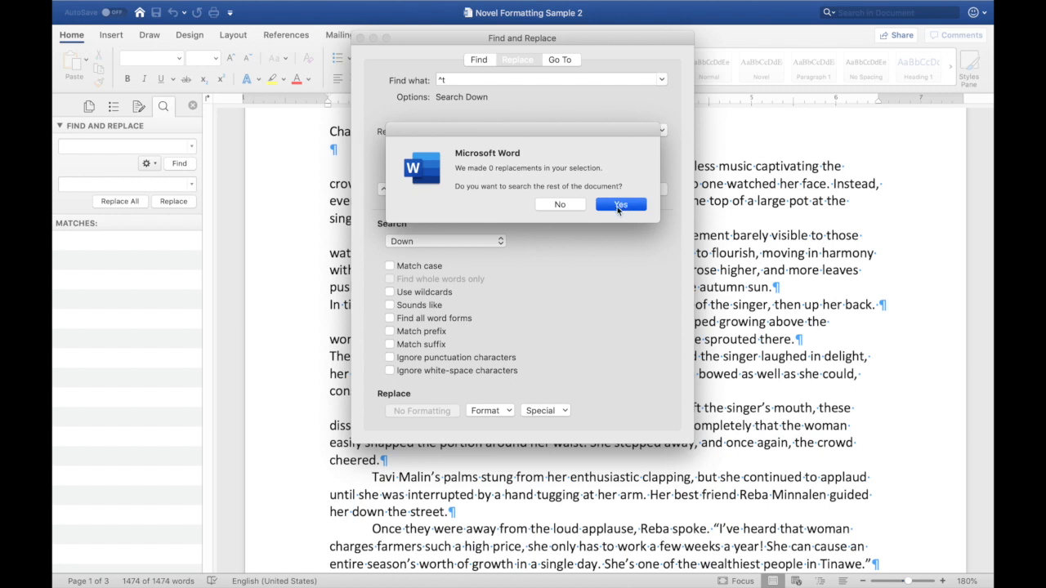
{"action": "left_click", "coordinate": [617, 209]}
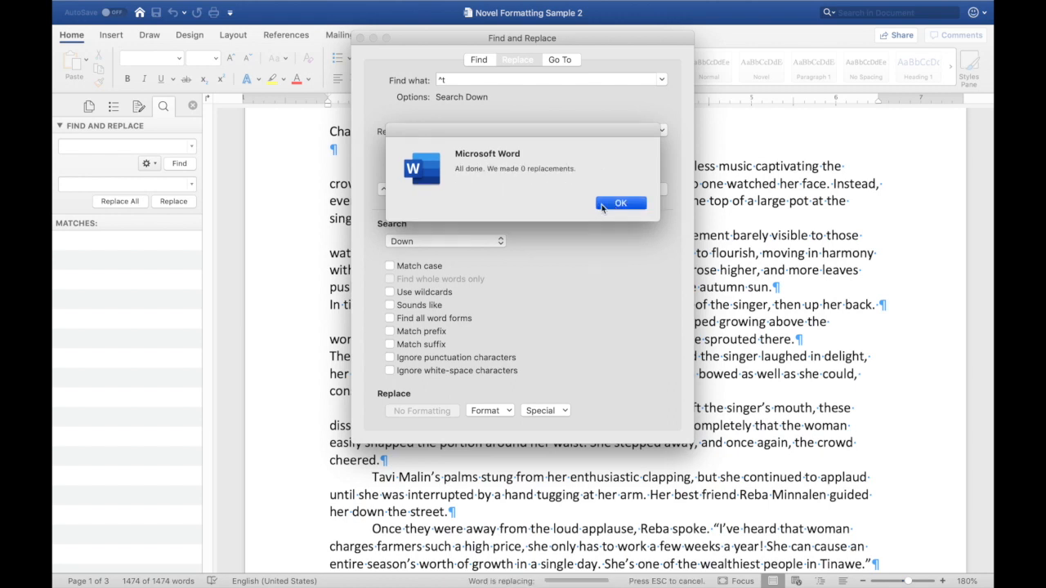
{"action": "left_click", "coordinate": [620, 204]}
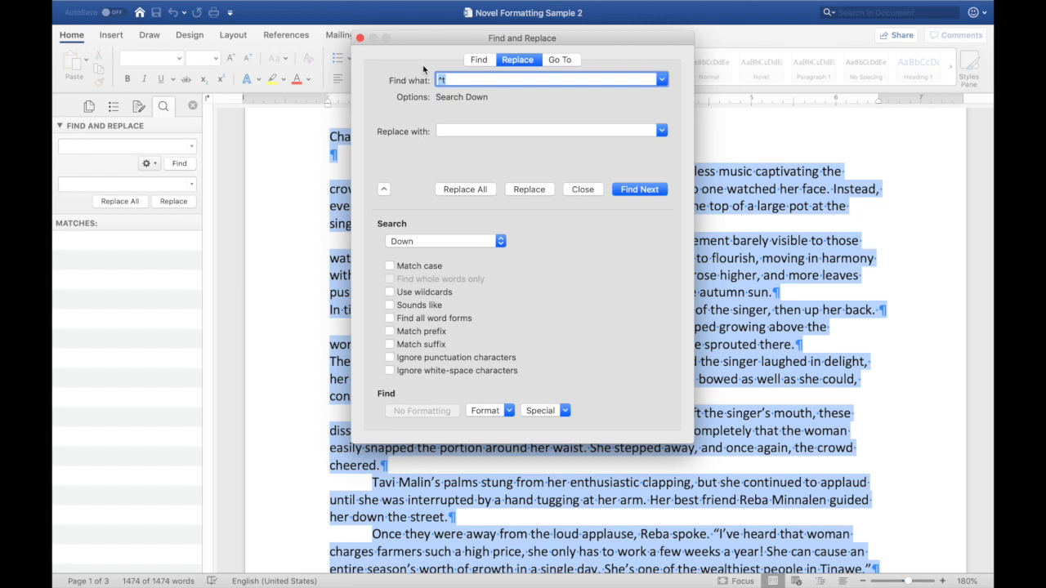
{"action": "left_click", "coordinate": [360, 39]}
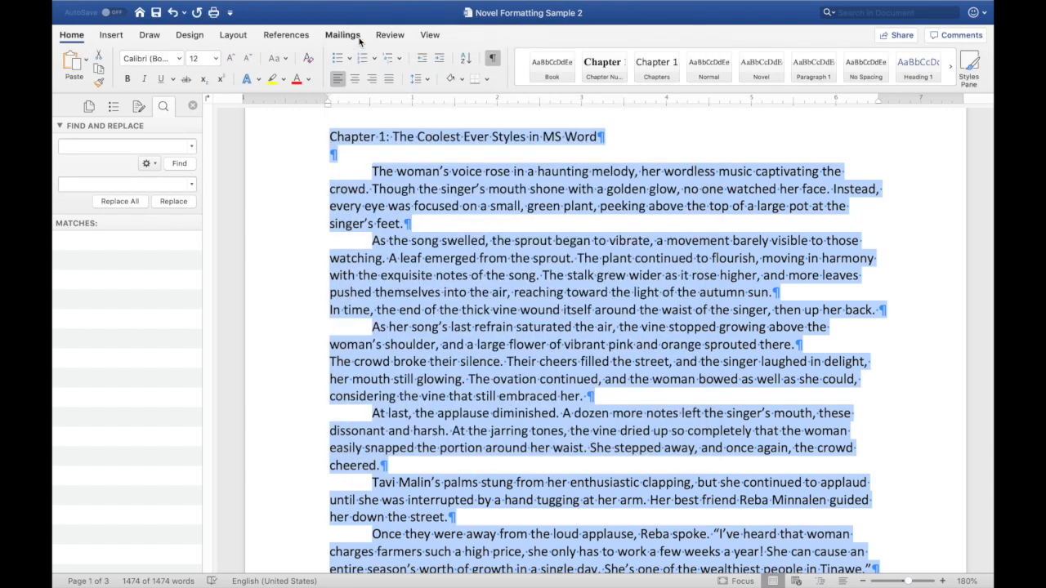
- Select the whole document and apply the Novel style to all of its text
{"action": "left_click", "coordinate": [442, 171]}
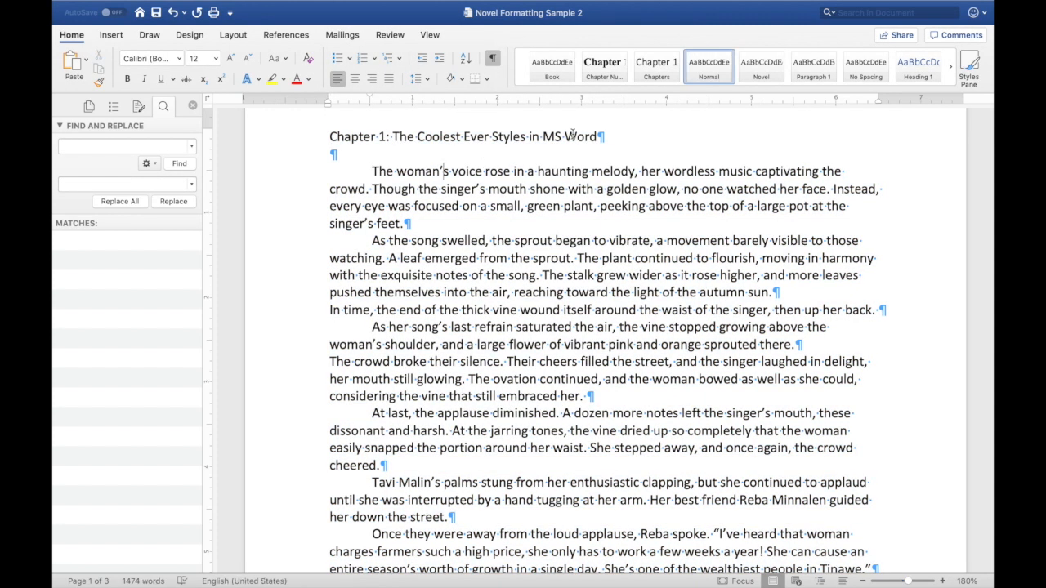
{"action": "left_click", "coordinate": [870, 581]}
{"action": "left_click", "coordinate": [870, 582]}
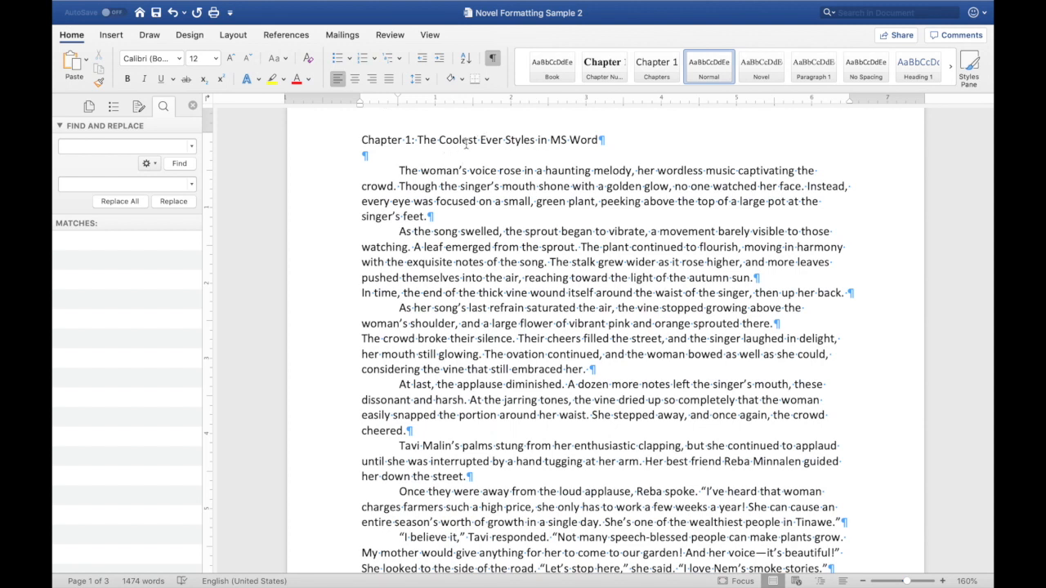
{"action": "left_click", "coordinate": [418, 140]}
{"action": "key", "text": "super+a"}
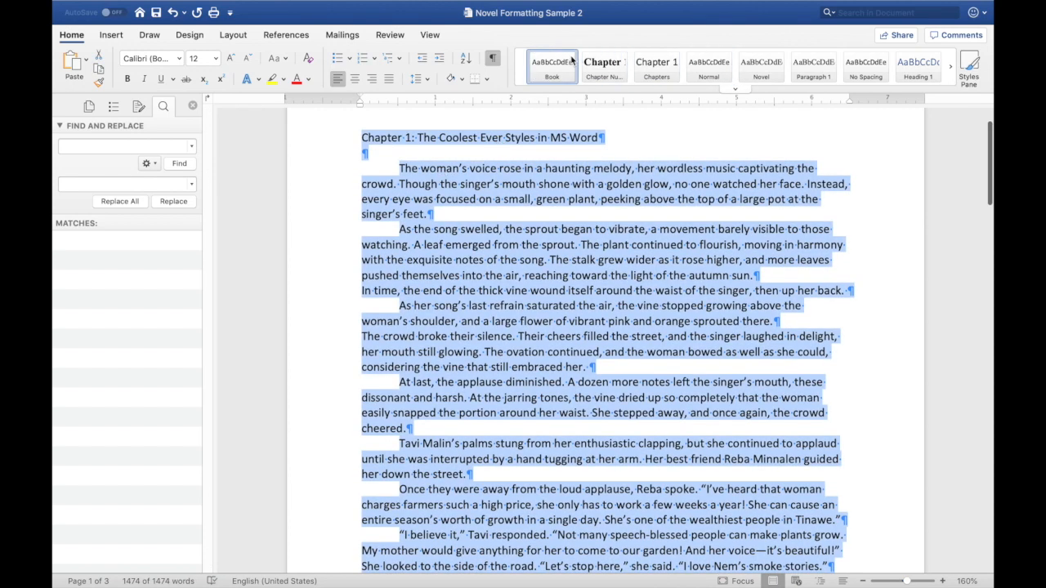
{"action": "left_click", "coordinate": [765, 69]}
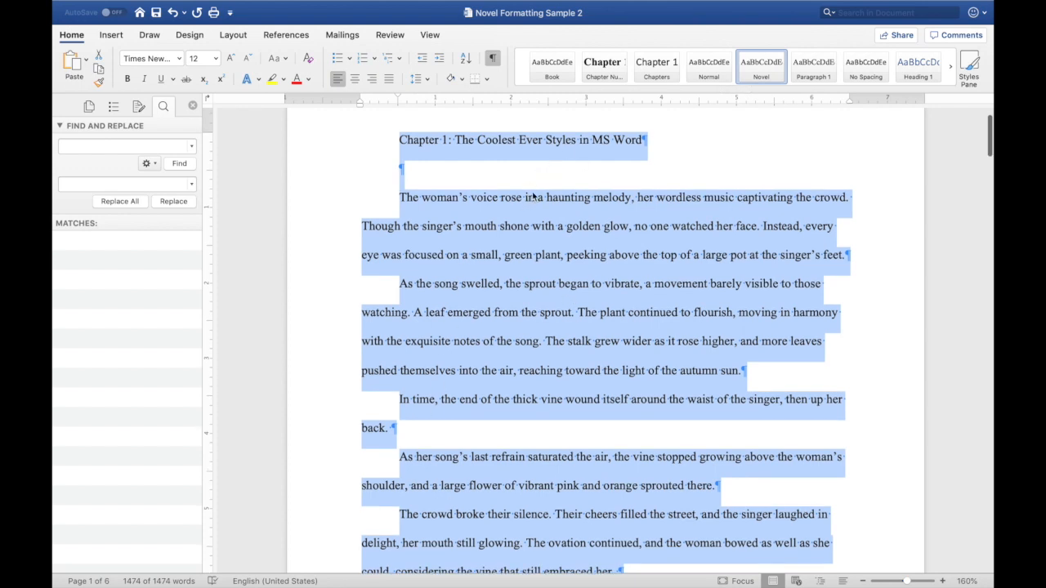
{"action": "left_click", "coordinate": [565, 201]}
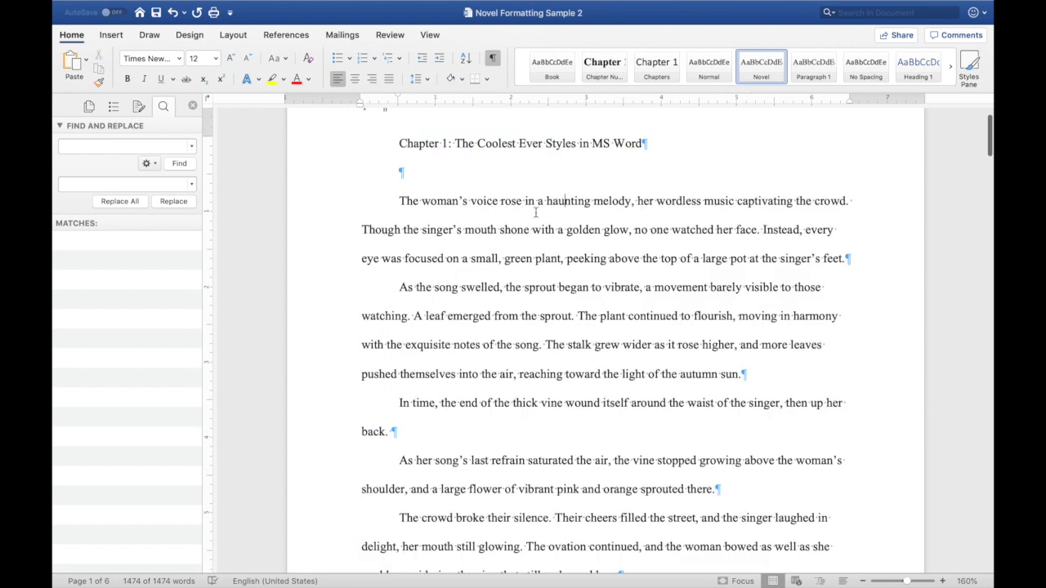
- Use Advanced Find and Replace to replace every double paragraph mark (^p^p) with a single paragraph mark (^p)
{"action": "scroll", "coordinate": [495, 149], "scroll_direction": "up", "scroll_amount": 2}
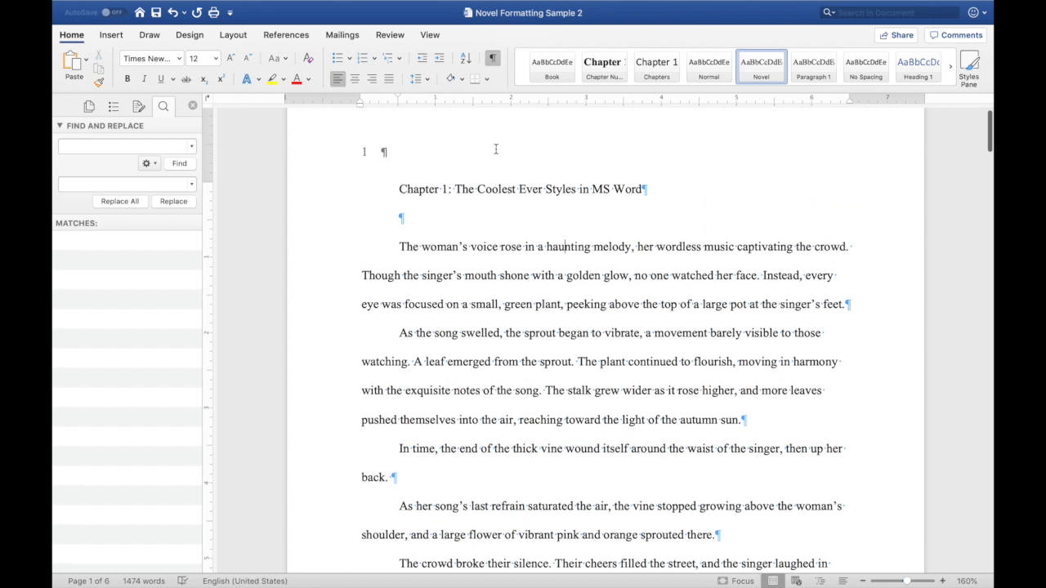
{"action": "scroll", "coordinate": [496, 149], "scroll_direction": "up", "scroll_amount": 1}
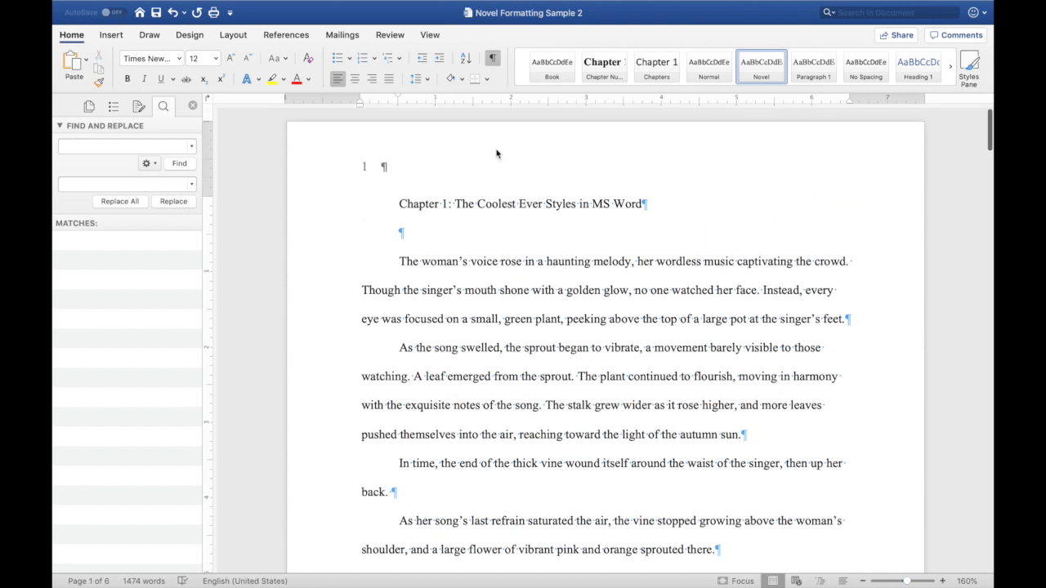
{"action": "left_click", "coordinate": [552, 204]}
{"action": "left_click", "coordinate": [107, 148]}
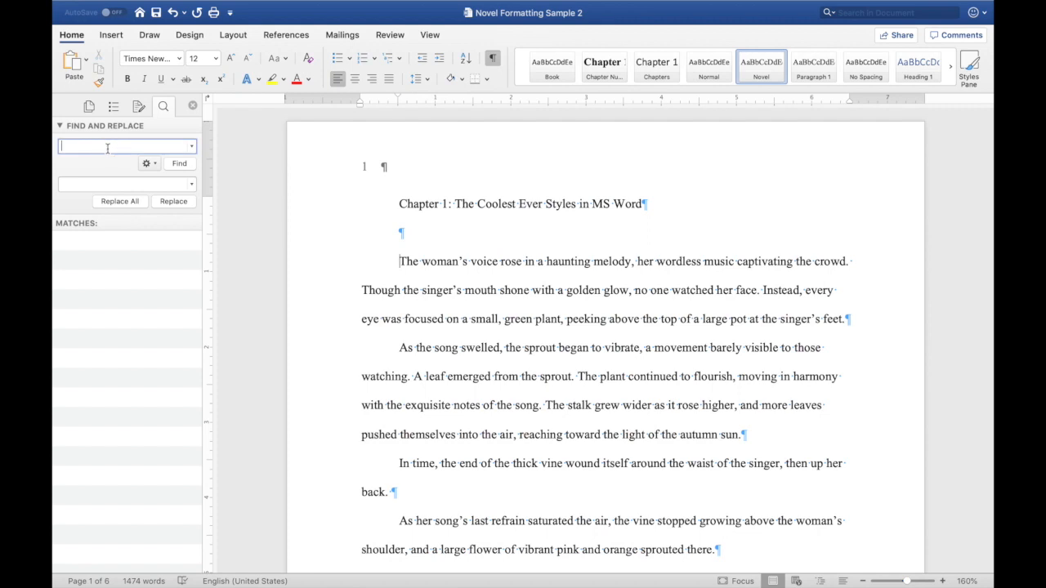
{"action": "left_click", "coordinate": [149, 164]}
{"action": "left_click", "coordinate": [169, 228]}
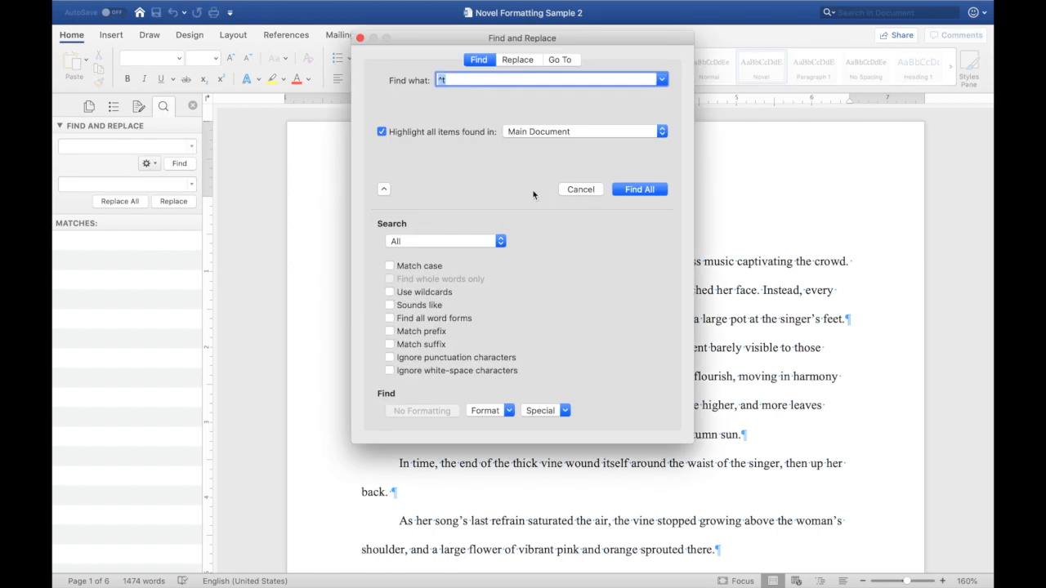
{"action": "left_click", "coordinate": [515, 61]}
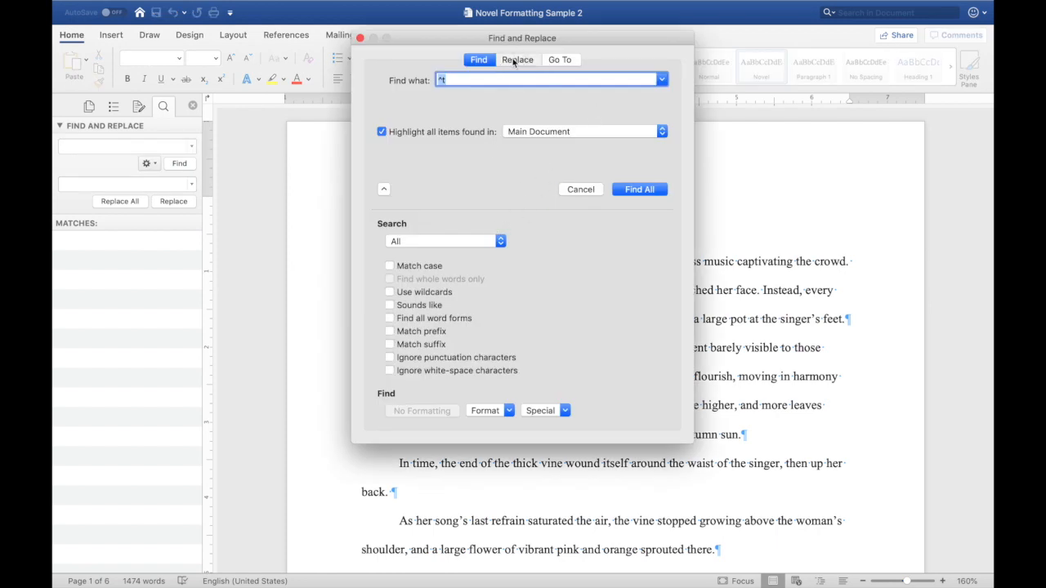
{"action": "left_click", "coordinate": [565, 411]}
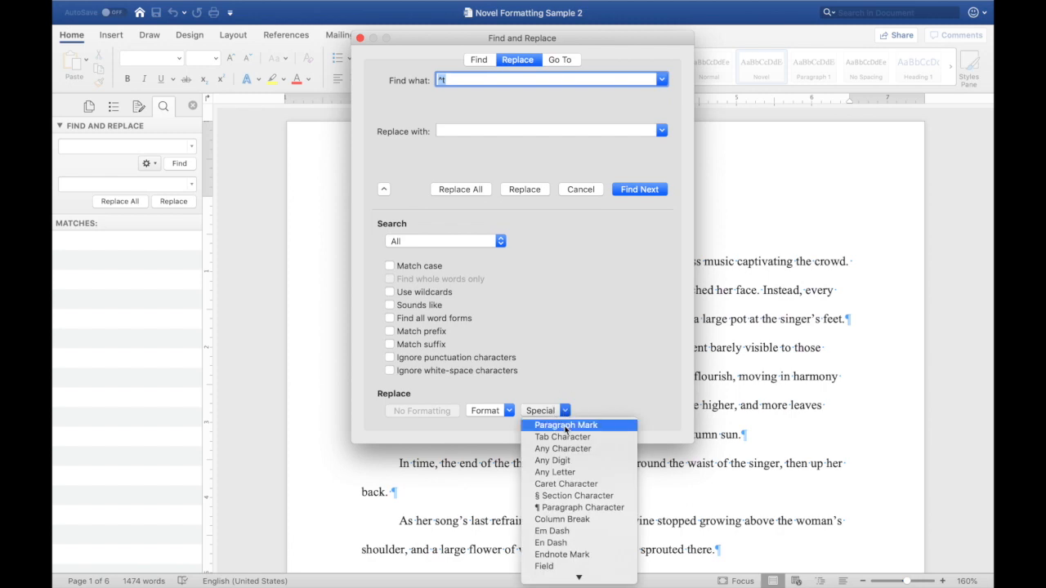
{"action": "left_click", "coordinate": [566, 426]}
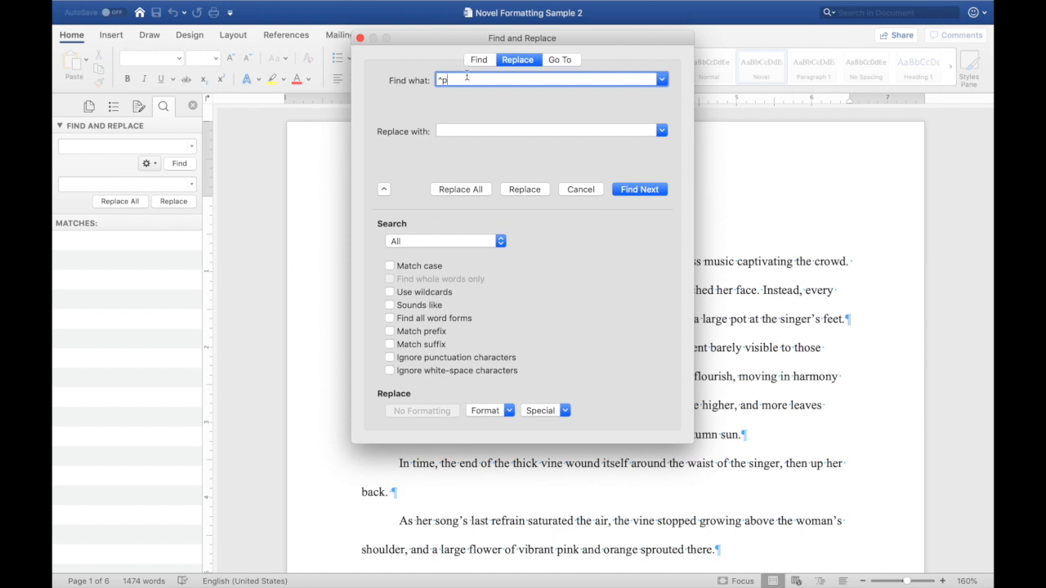
{"action": "type", "text": "^p"}
{"action": "left_click", "coordinate": [446, 129]}
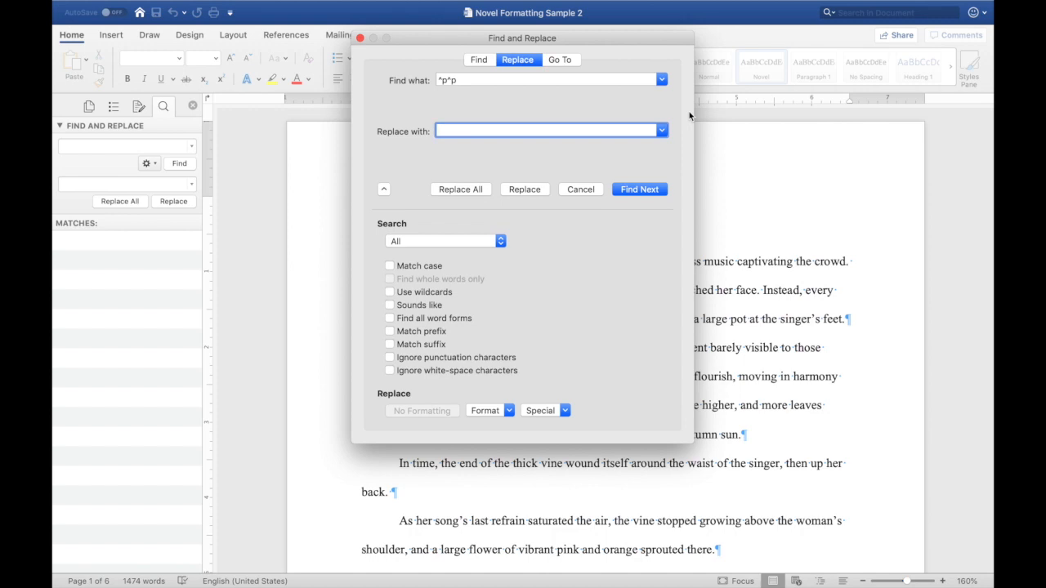
{"action": "type", "text": "^p"}
{"action": "left_click", "coordinate": [462, 191]}
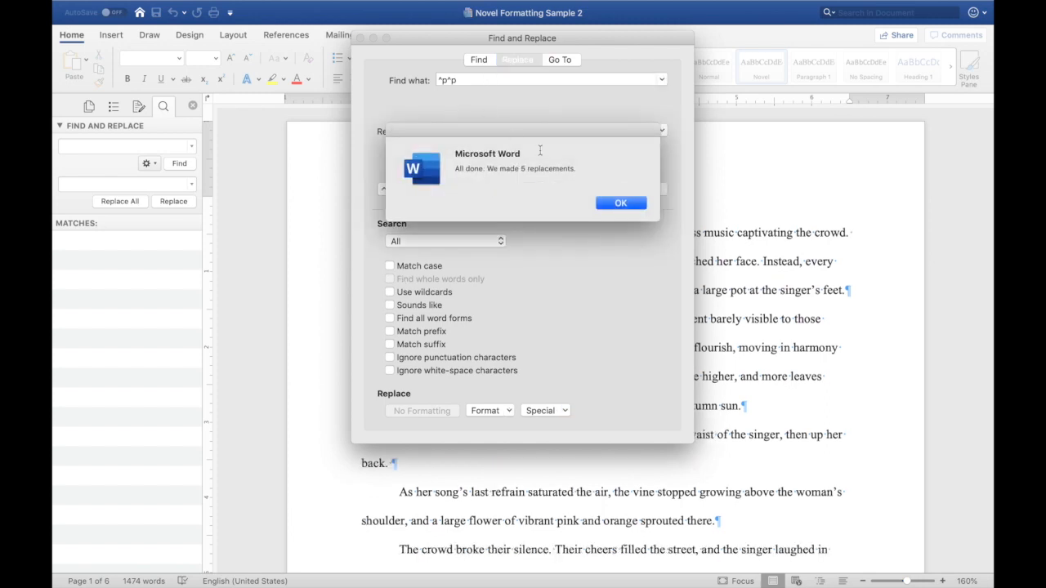
{"action": "left_click", "coordinate": [629, 203]}
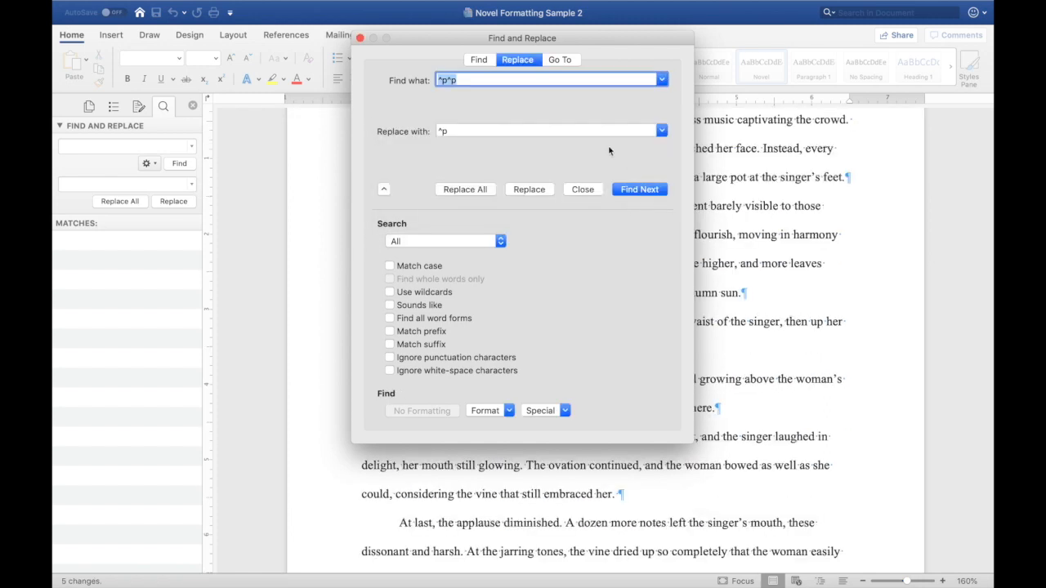
{"action": "left_click", "coordinate": [361, 39]}
- Scroll through the document pages to check the paragraph spacing after the replacement
{"action": "scroll", "coordinate": [438, 214], "scroll_direction": "up", "scroll_amount": 3}
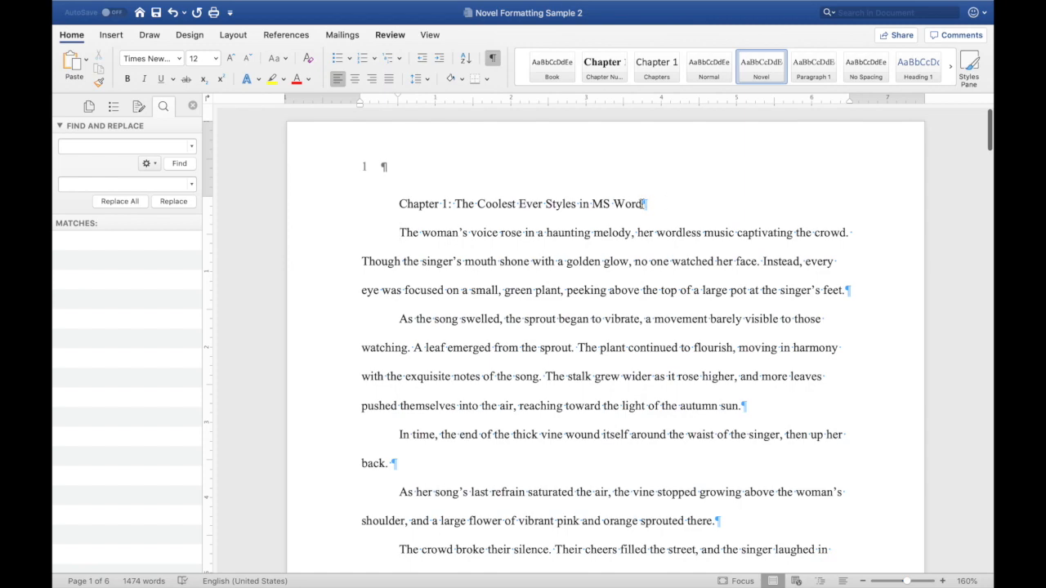
{"action": "scroll", "coordinate": [634, 305], "scroll_direction": "down", "scroll_amount": 10}
{"action": "scroll", "coordinate": [634, 305], "scroll_direction": "down", "scroll_amount": 12}
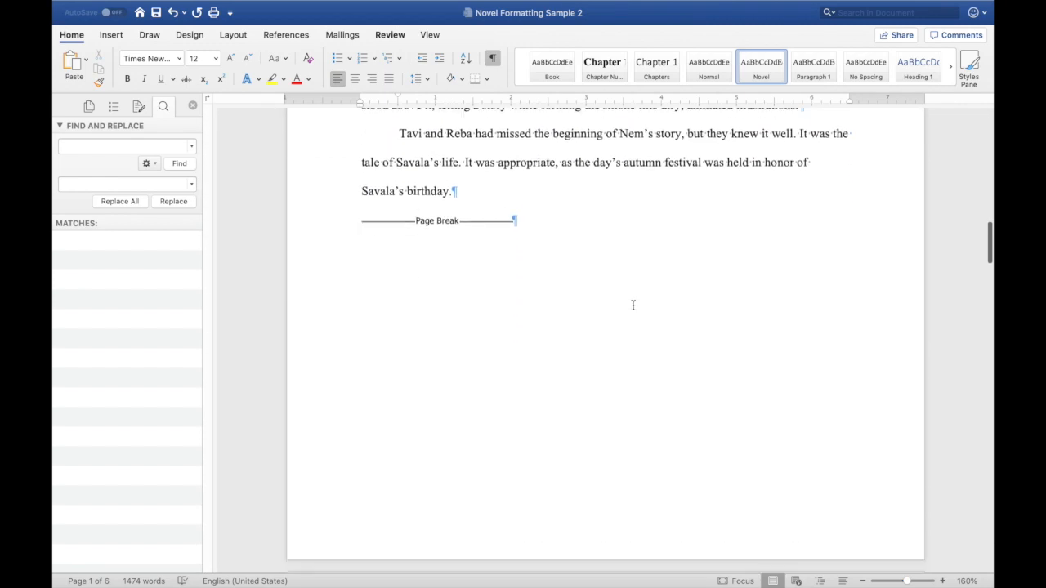
{"action": "scroll", "coordinate": [634, 305], "scroll_direction": "up", "scroll_amount": 10}
{"action": "scroll", "coordinate": [634, 305], "scroll_direction": "up", "scroll_amount": 8}
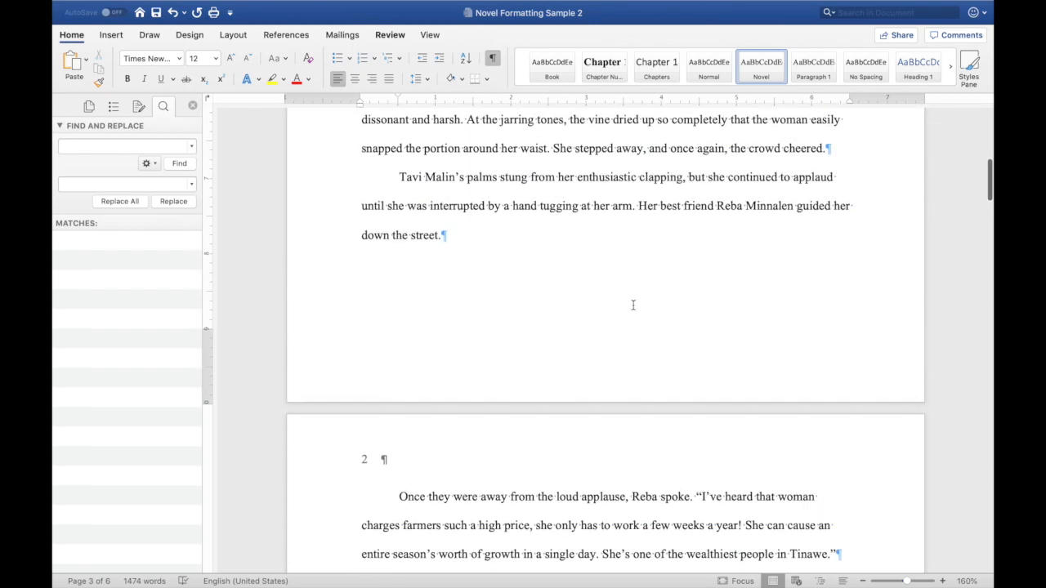
{"action": "scroll", "coordinate": [633, 305], "scroll_direction": "up", "scroll_amount": 3}
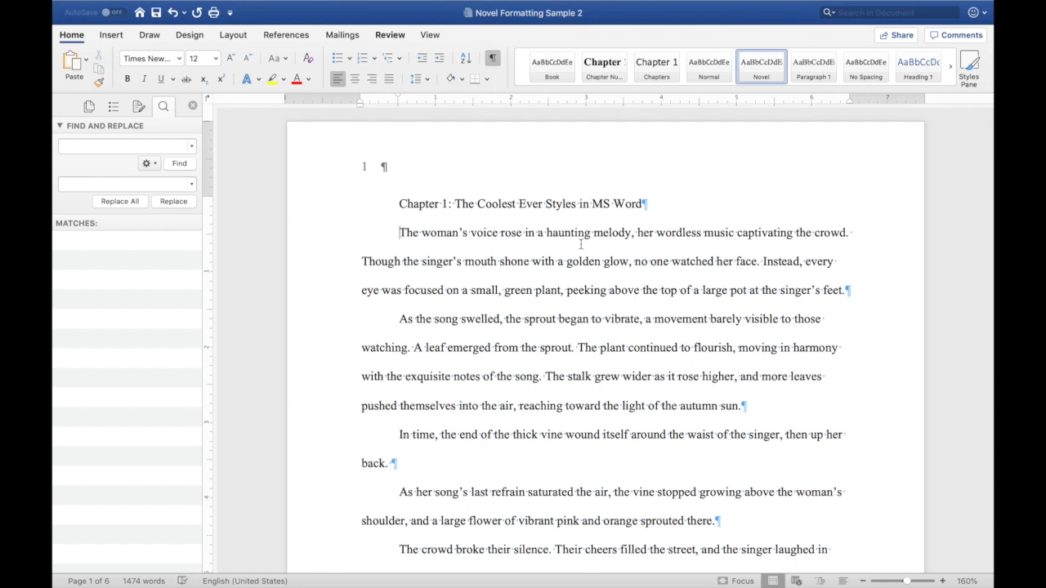
{"action": "scroll", "coordinate": [595, 233], "scroll_direction": "up", "scroll_amount": 1}
{"action": "scroll", "coordinate": [594, 232], "scroll_direction": "down", "scroll_amount": 1}
{"action": "scroll", "coordinate": [418, 204], "scroll_direction": "down", "scroll_amount": 1}
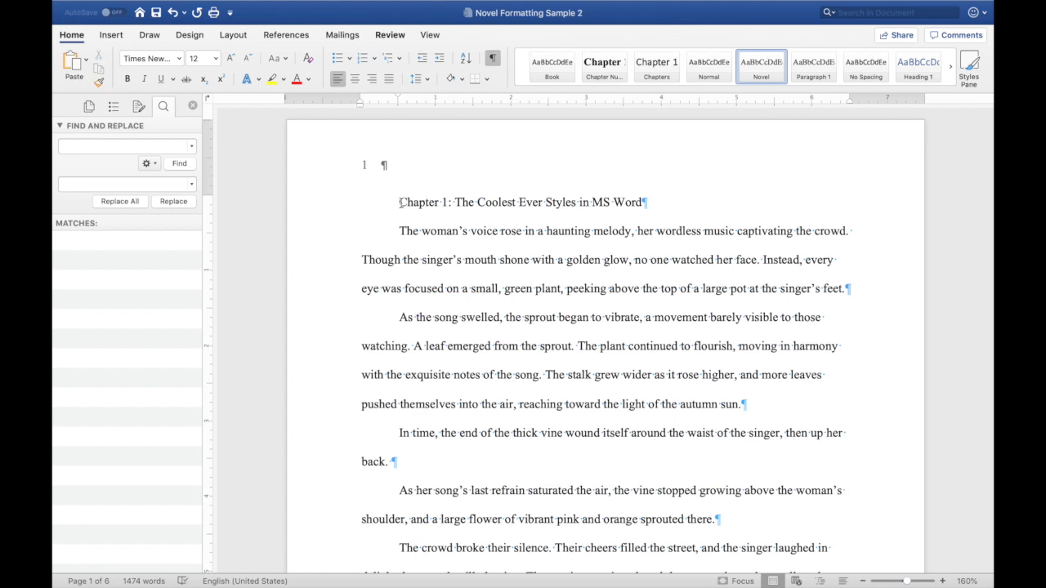
- Apply the Chapter Number style to the Chapter 1 heading, delete its duplicated "Chapter 1:" label, and set its first paragraph to Paragraph 1
{"action": "left_click", "coordinate": [603, 66]}
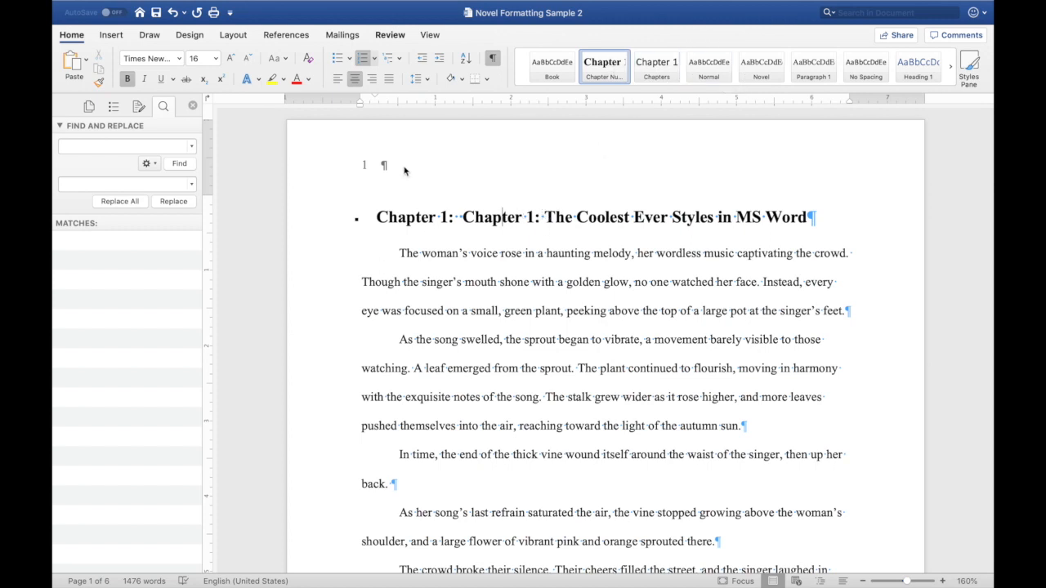
{"action": "left_click_drag", "start_coordinate": [464, 217], "coordinate": [539, 219]}
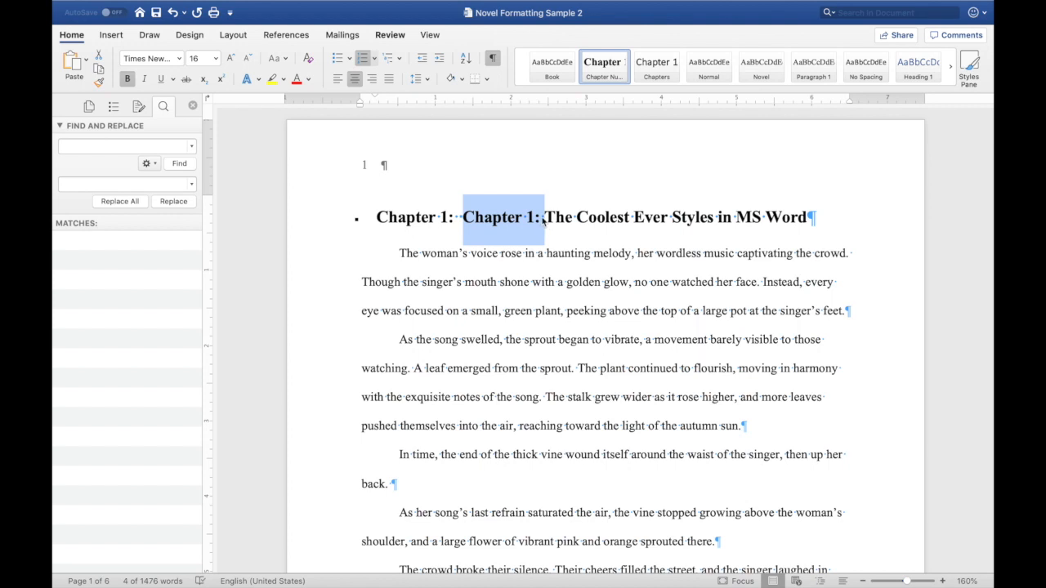
{"action": "key", "text": "BackSpace"}
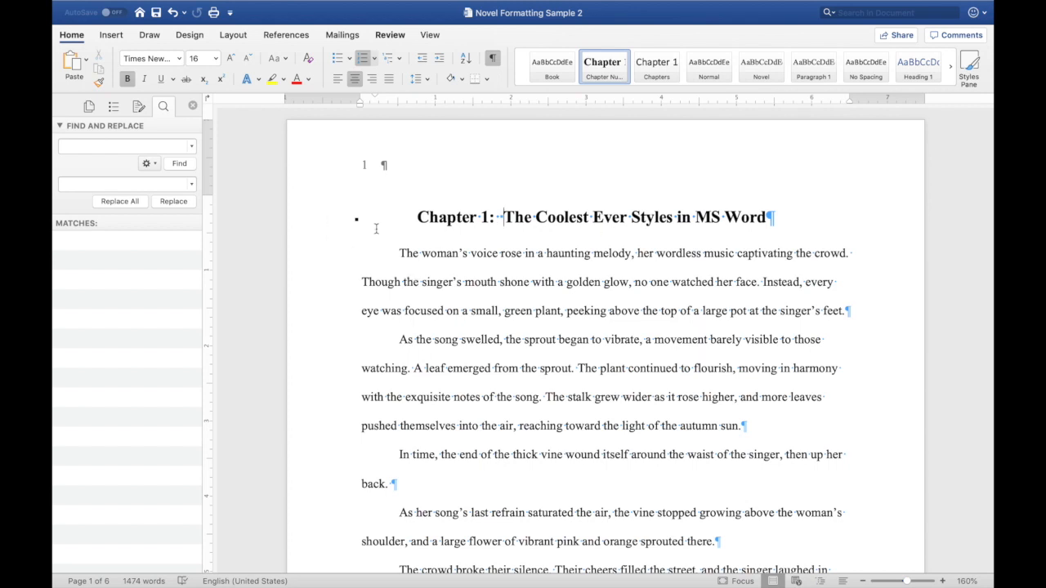
{"action": "left_click", "coordinate": [437, 253]}
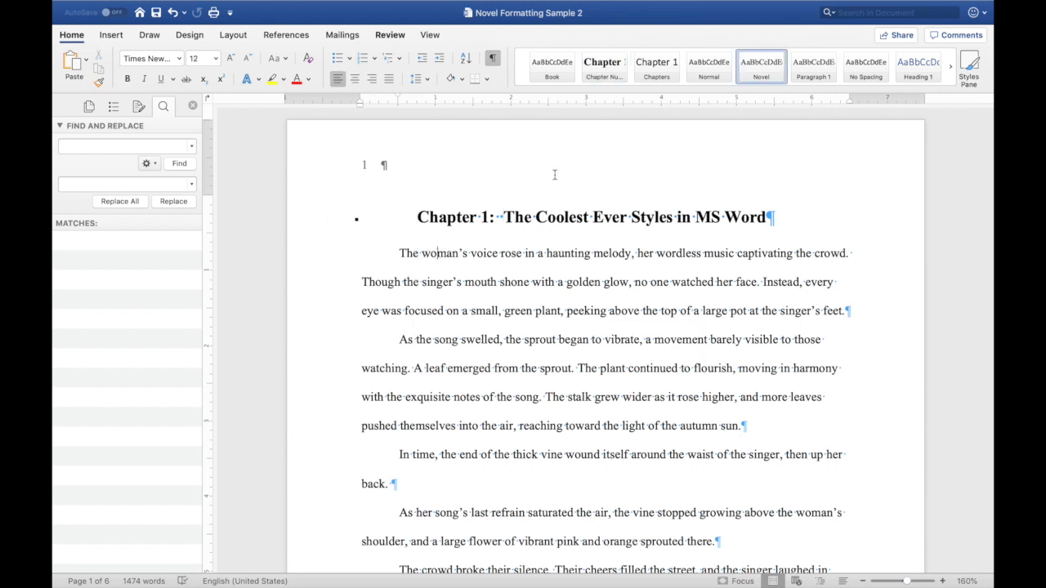
{"action": "left_click", "coordinate": [813, 70]}
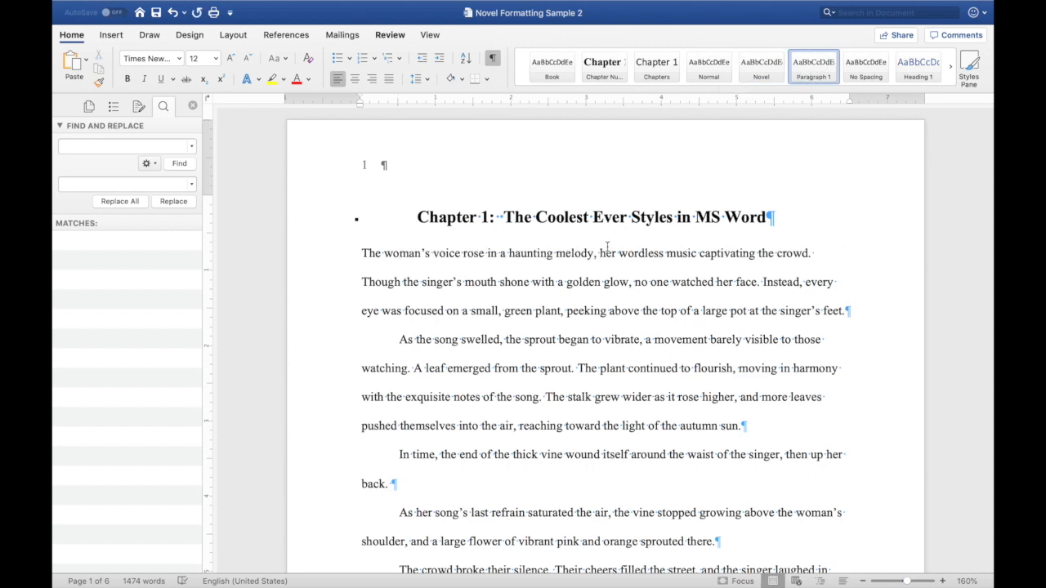
- Apply the Chapter Number style to the Chapter 2 heading, delete its duplicated "Chapter 2:" label, and set its first paragraph to Paragraph 1
{"action": "scroll", "coordinate": [544, 329], "scroll_direction": "down", "scroll_amount": 15}
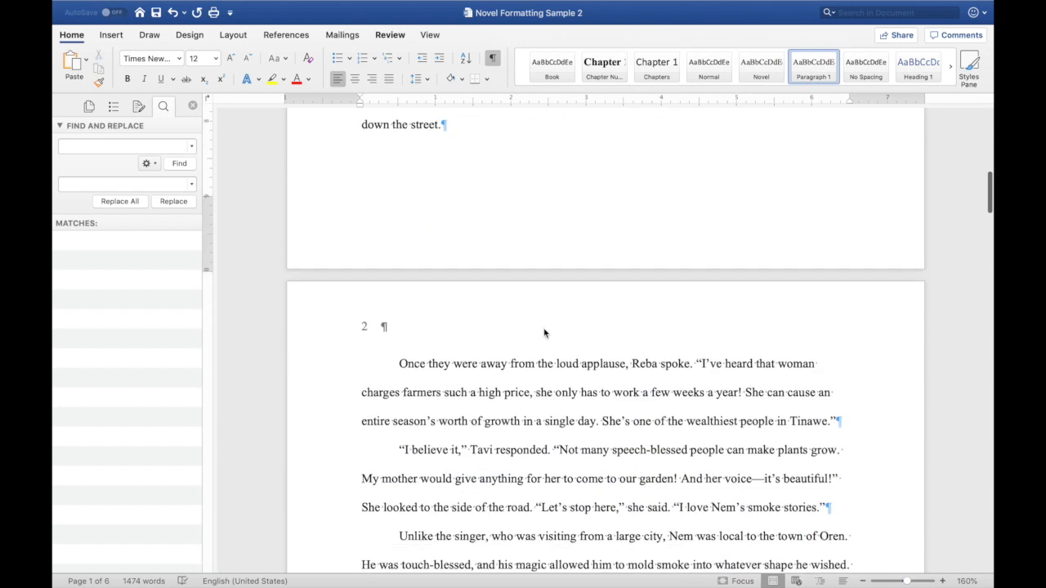
{"action": "scroll", "coordinate": [543, 329], "scroll_direction": "down", "scroll_amount": 10}
{"action": "scroll", "coordinate": [463, 253], "scroll_direction": "up", "scroll_amount": 2}
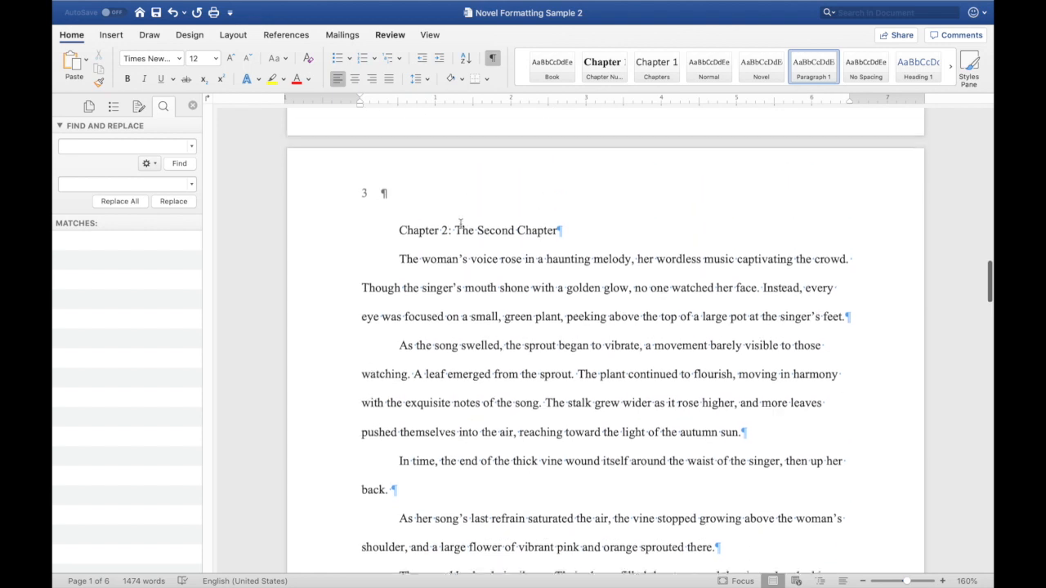
{"action": "left_click", "coordinate": [463, 253]}
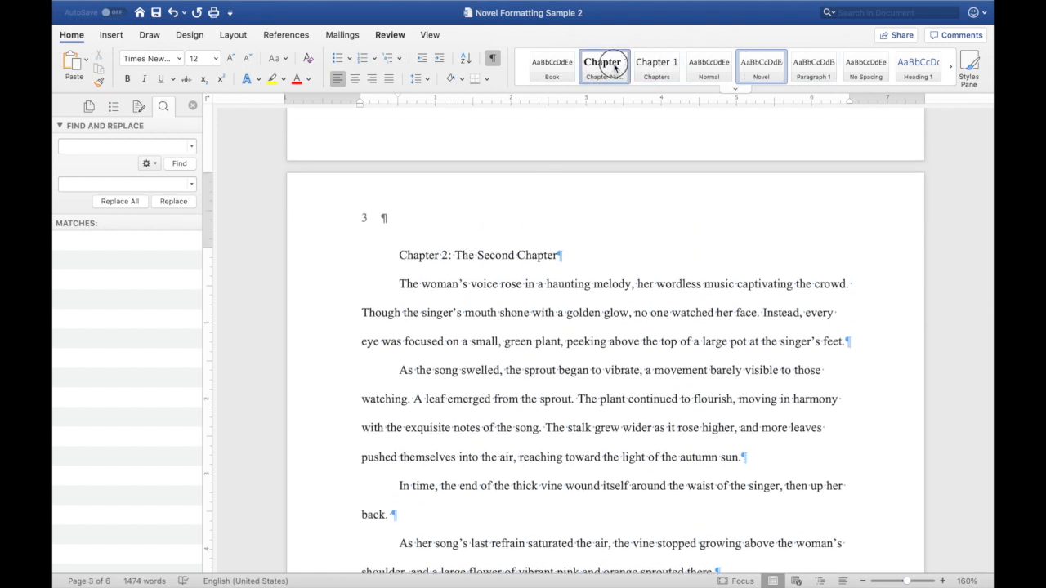
{"action": "left_click", "coordinate": [609, 78]}
{"action": "left_click_drag", "start_coordinate": [521, 258], "coordinate": [602, 258]}
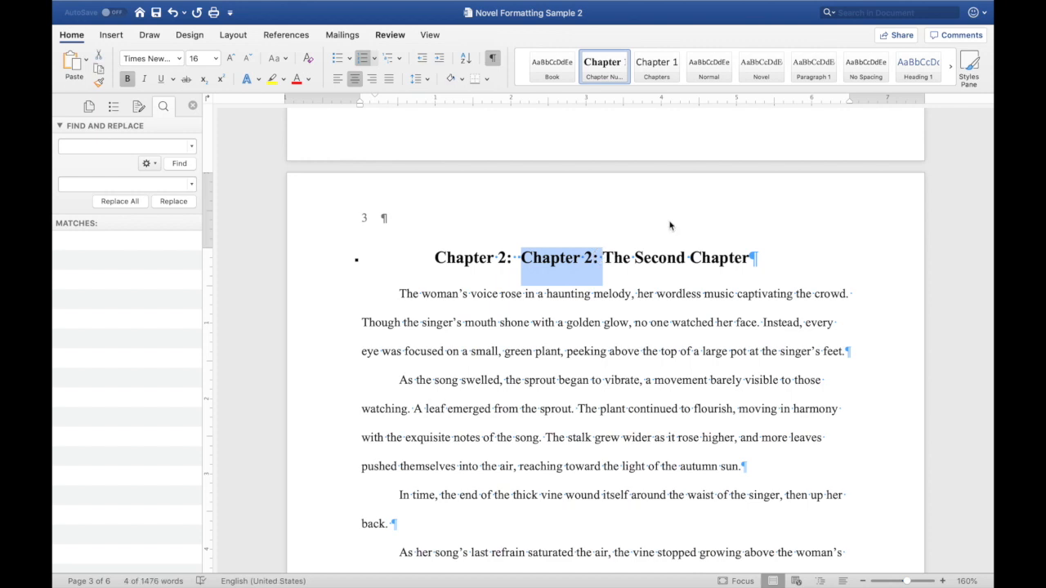
{"action": "key", "text": "Delete"}
{"action": "key", "text": "Down"}
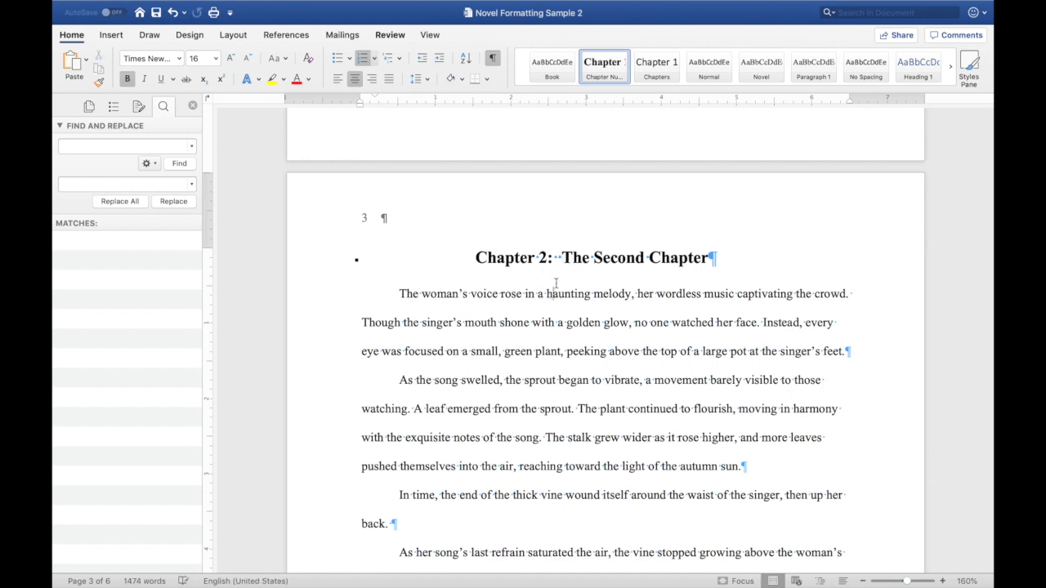
{"action": "left_click", "coordinate": [814, 69]}
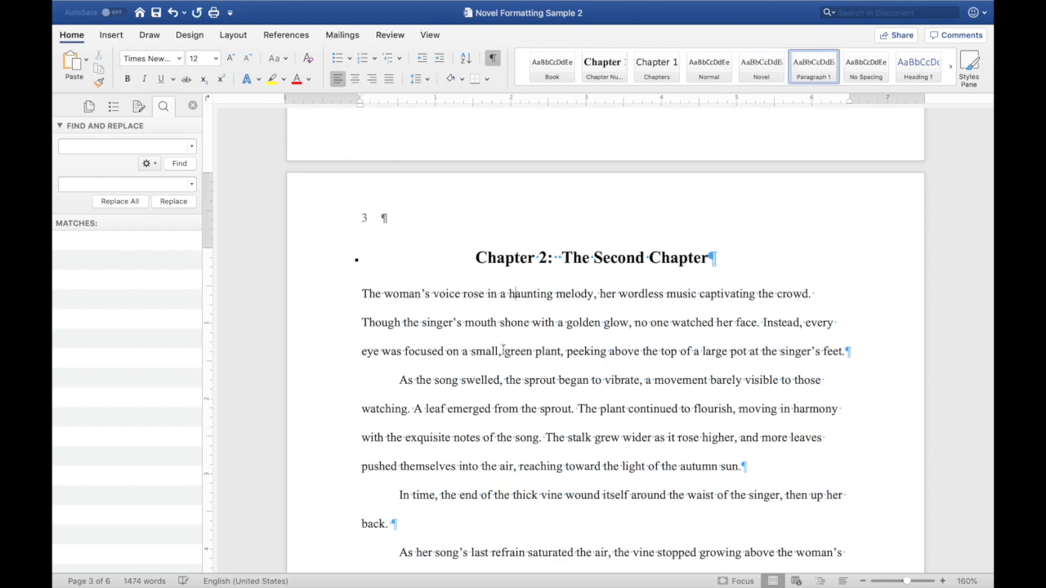
- Apply the Chapter Number style to the Chapter 3 heading, delete its duplicated "Chapter 3:" label, and set its first paragraph to Paragraph 1
{"action": "scroll", "coordinate": [503, 349], "scroll_direction": "down", "scroll_amount": 10}
{"action": "scroll", "coordinate": [503, 349], "scroll_direction": "down", "scroll_amount": 10}
{"action": "left_click", "coordinate": [438, 335]}
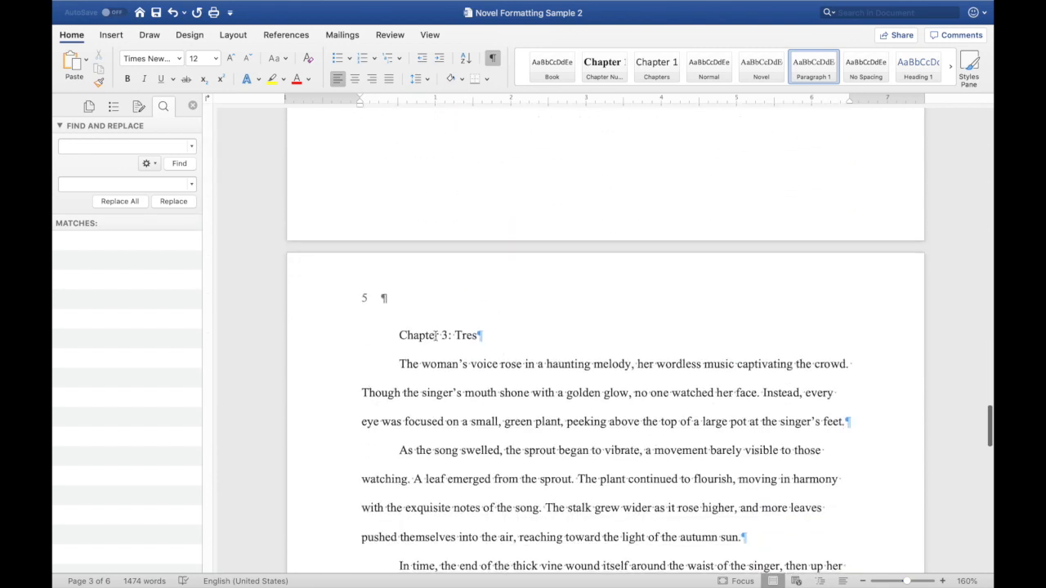
{"action": "left_click", "coordinate": [602, 69]}
{"action": "left_click_drag", "start_coordinate": [579, 337], "coordinate": [661, 337]}
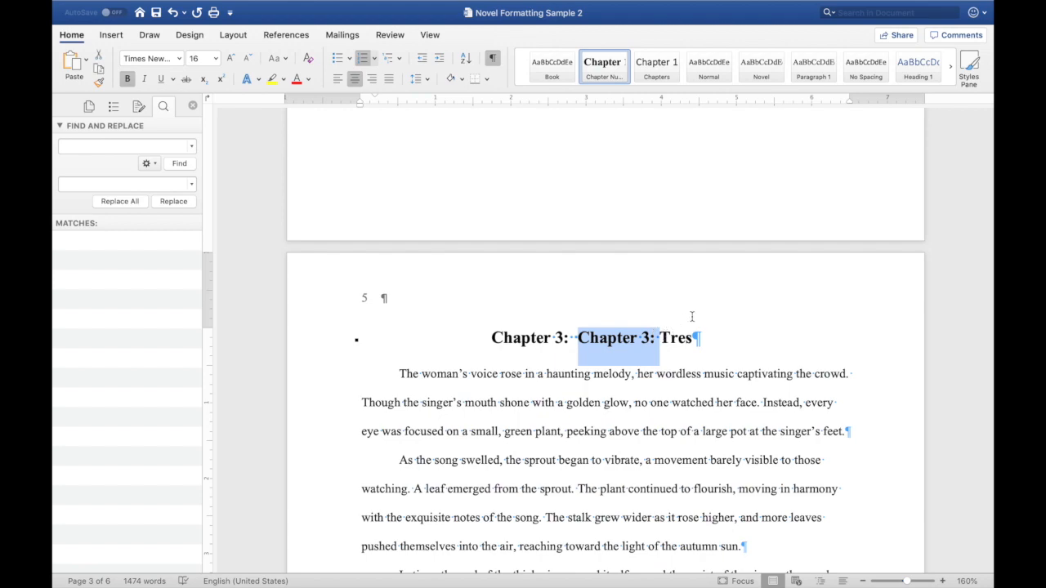
{"action": "key", "text": "BackSpace"}
{"action": "left_click", "coordinate": [546, 373]}
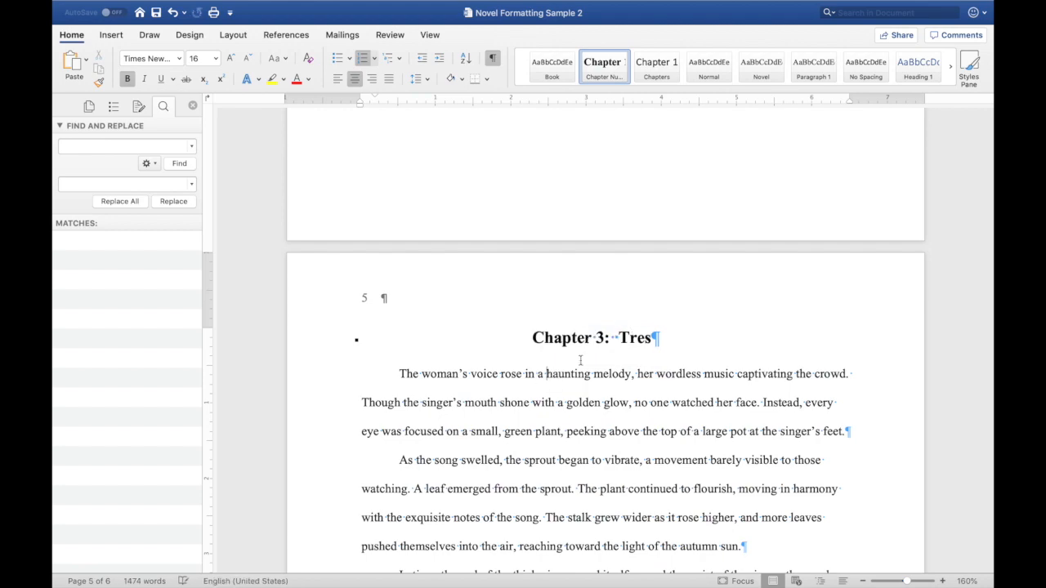
{"action": "left_click", "coordinate": [813, 67]}
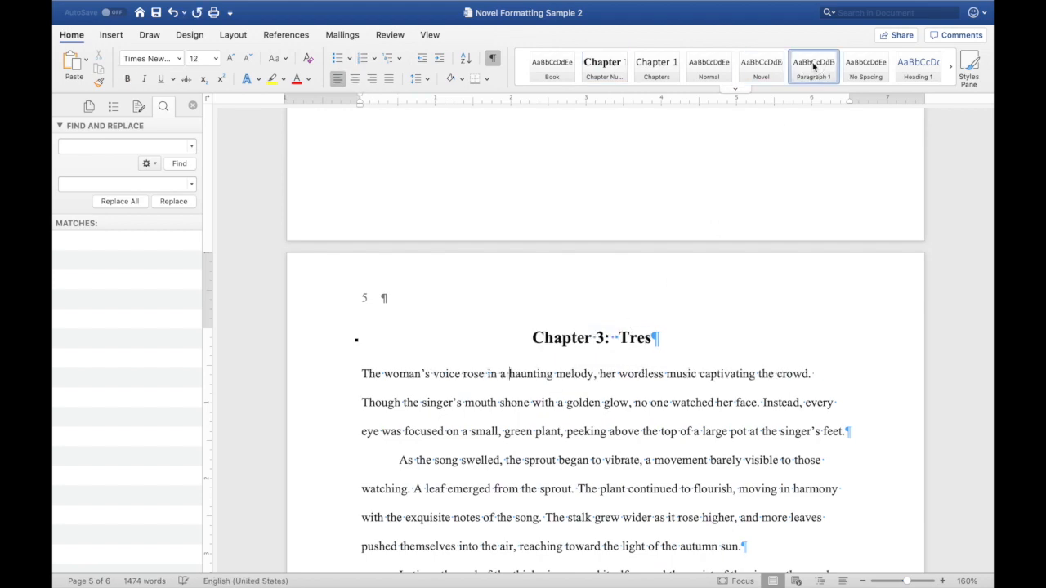
- Hide the formatting marks to view the finished layout of the first page
{"action": "scroll", "coordinate": [672, 252], "scroll_direction": "down", "scroll_amount": 20}
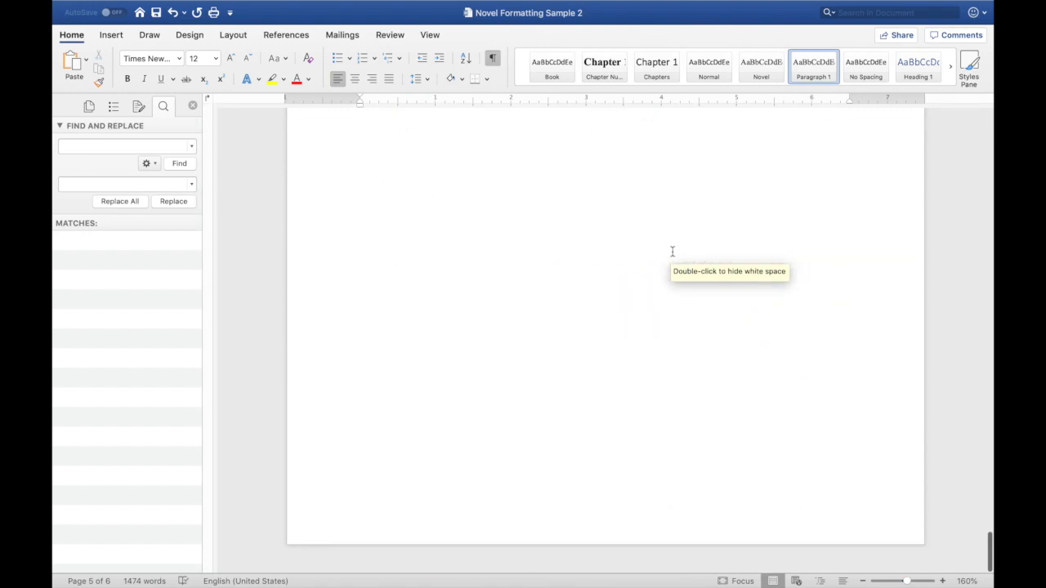
{"action": "scroll", "coordinate": [672, 252], "scroll_direction": "up", "scroll_amount": 20}
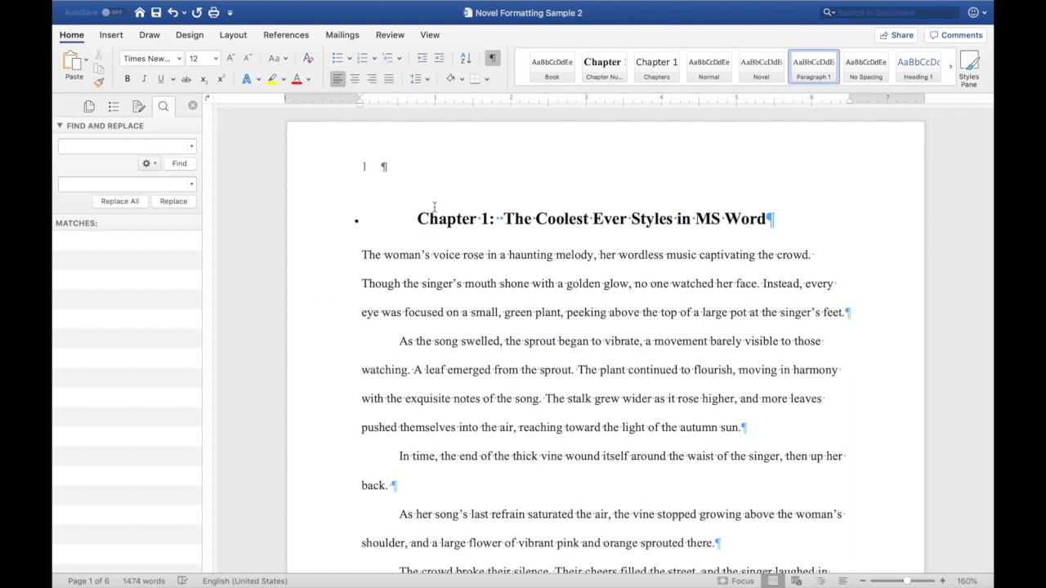
{"action": "left_click", "coordinate": [494, 58]}
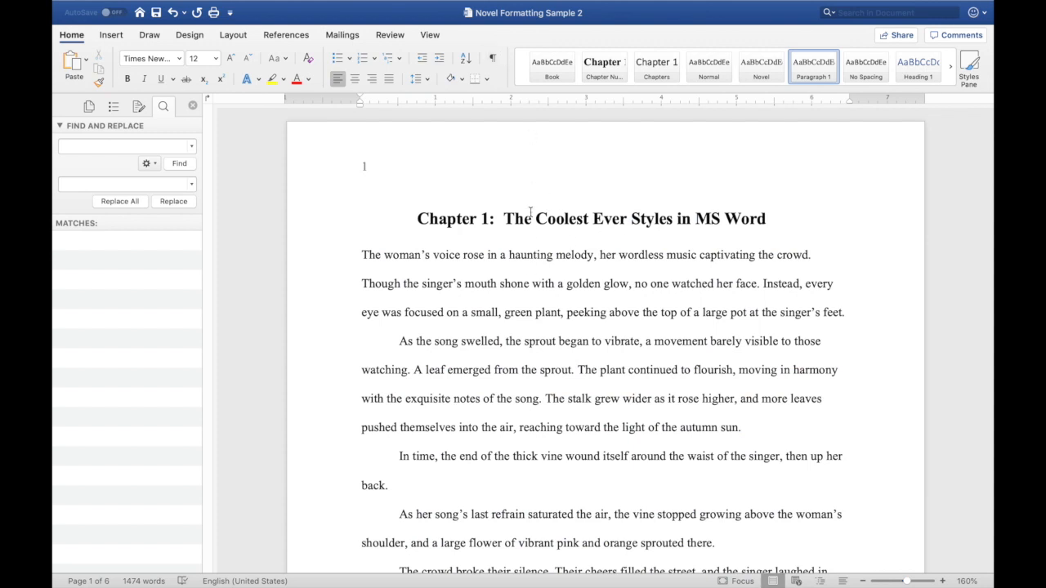